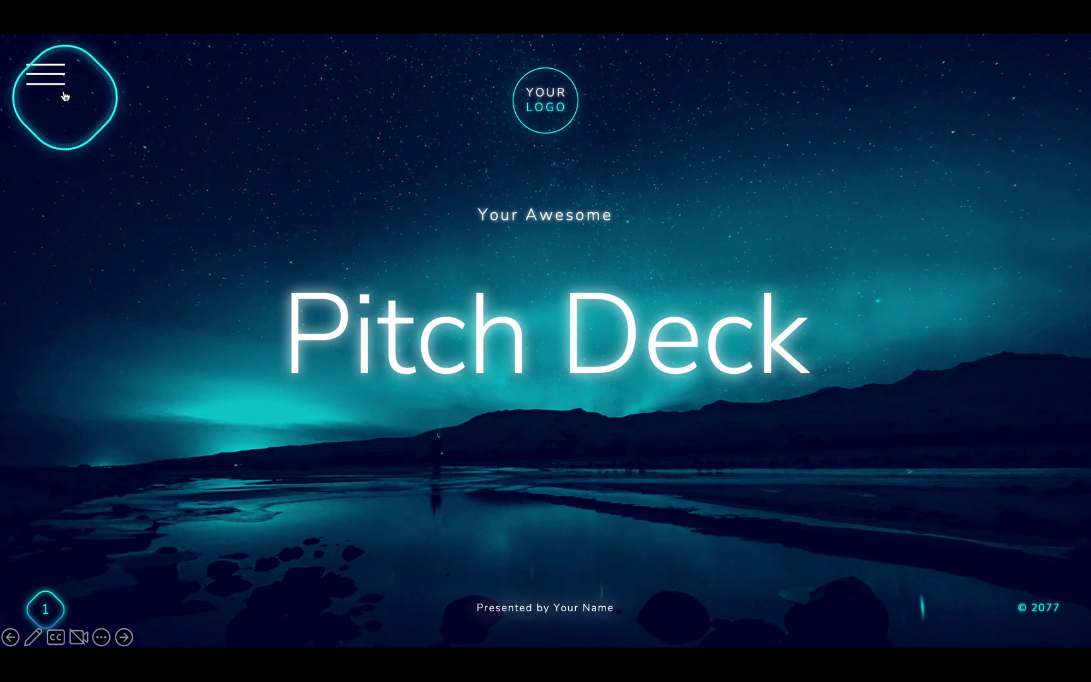
# In the slide show, test the menu links to Our Mission, Problem & Solution and Why Our Product?
pyautogui.click(45, 75)
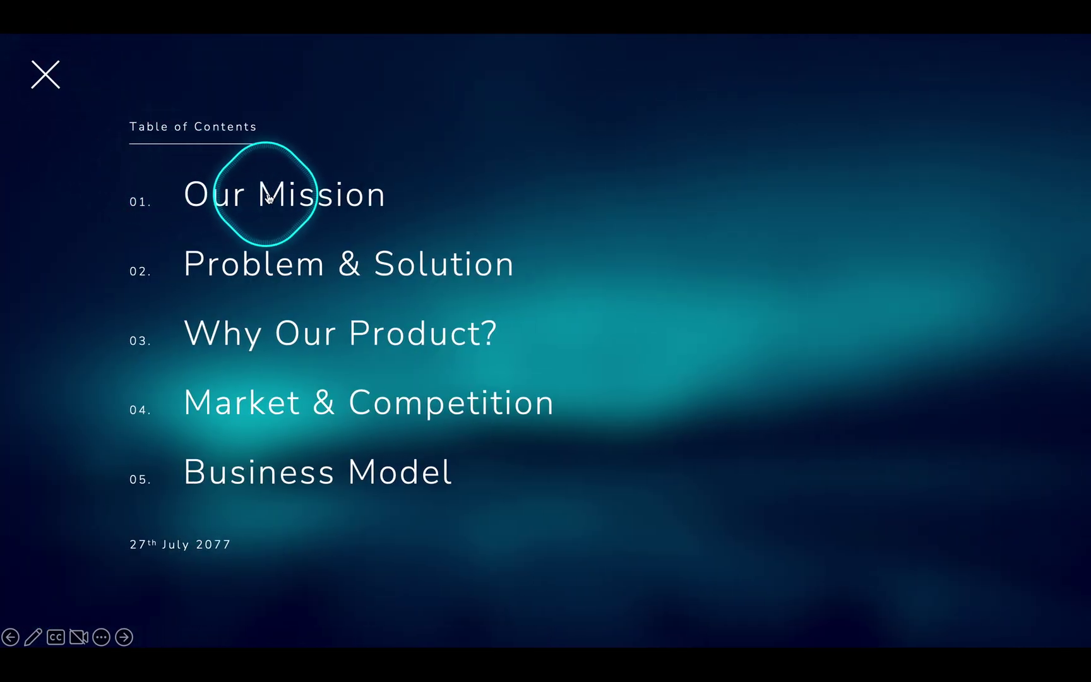
pyautogui.click(268, 198)
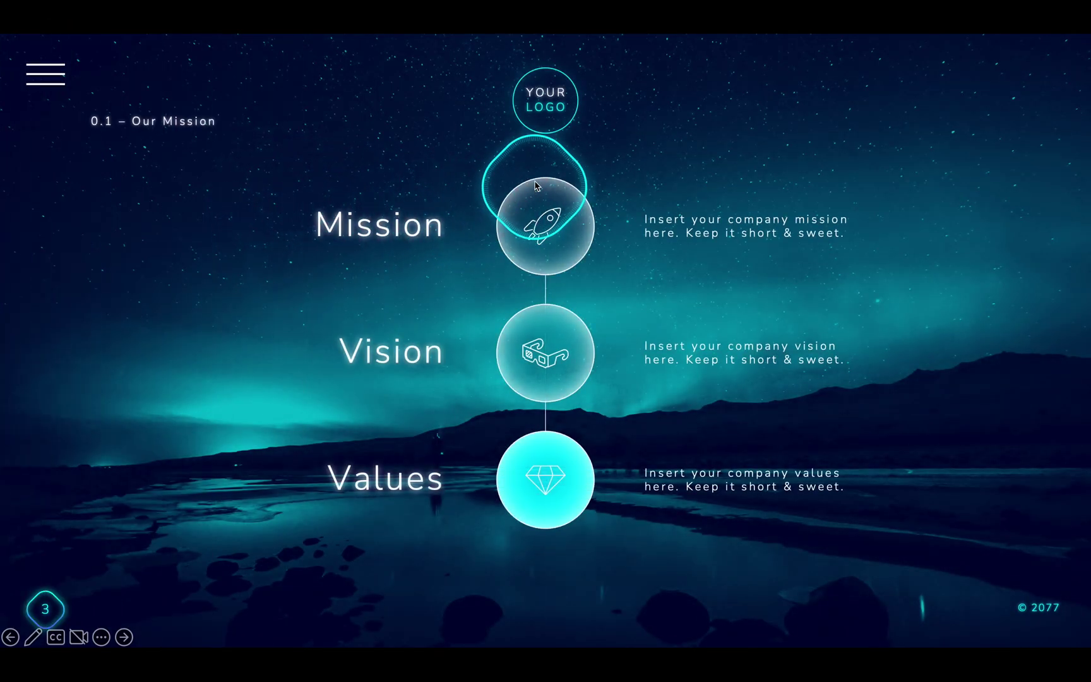
pyautogui.click(54, 75)
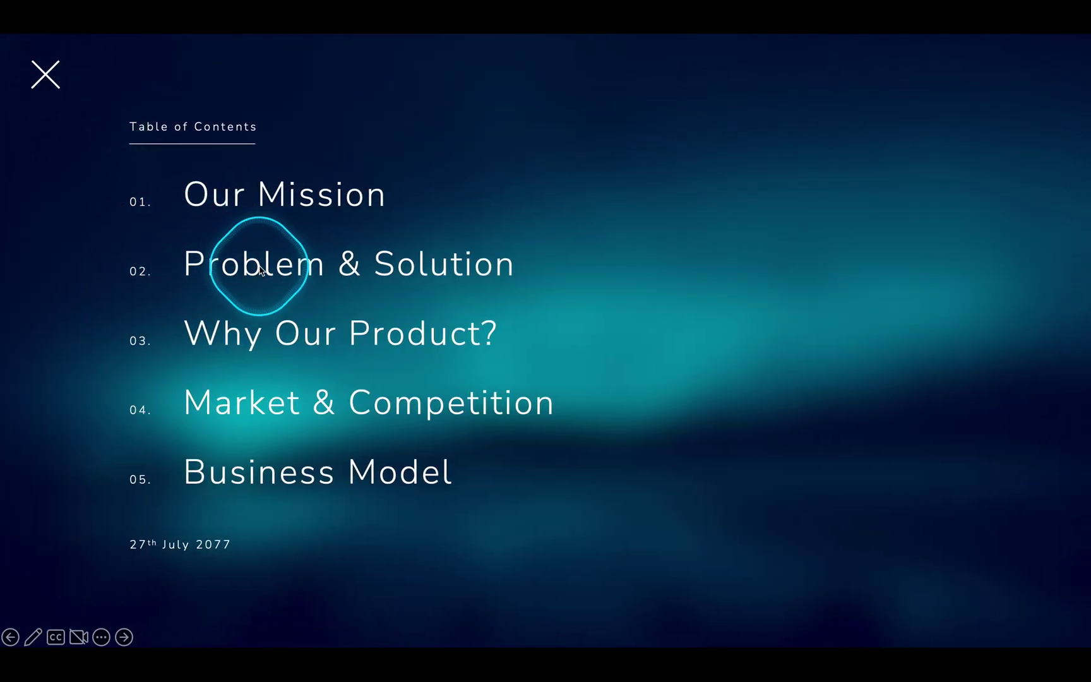
pyautogui.click(260, 270)
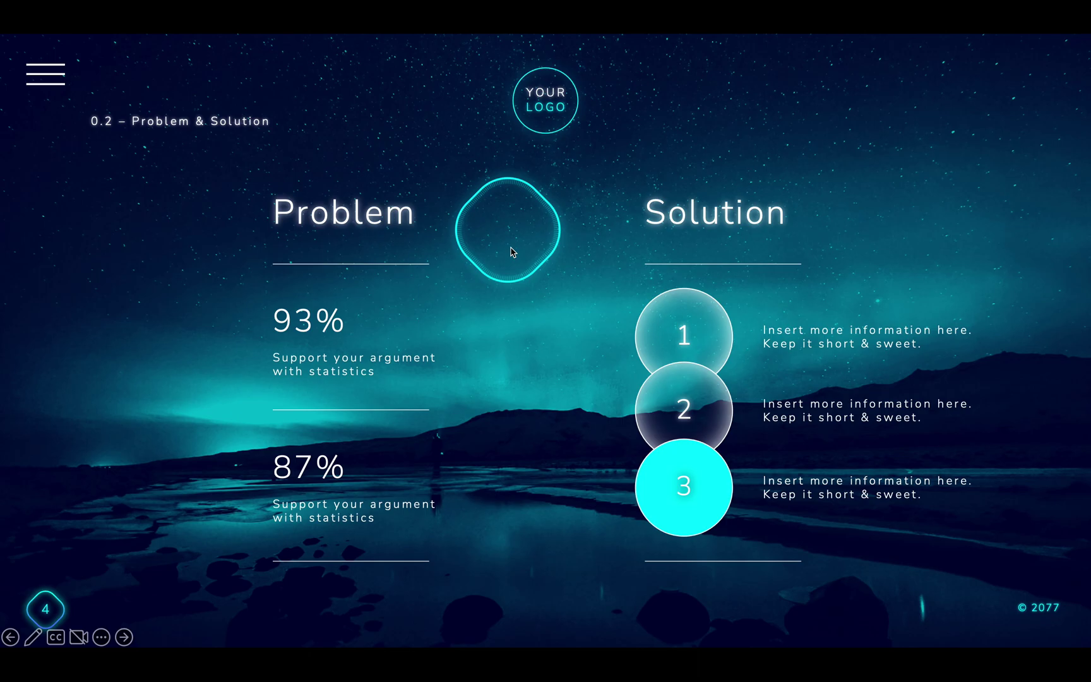
pyautogui.click(46, 74)
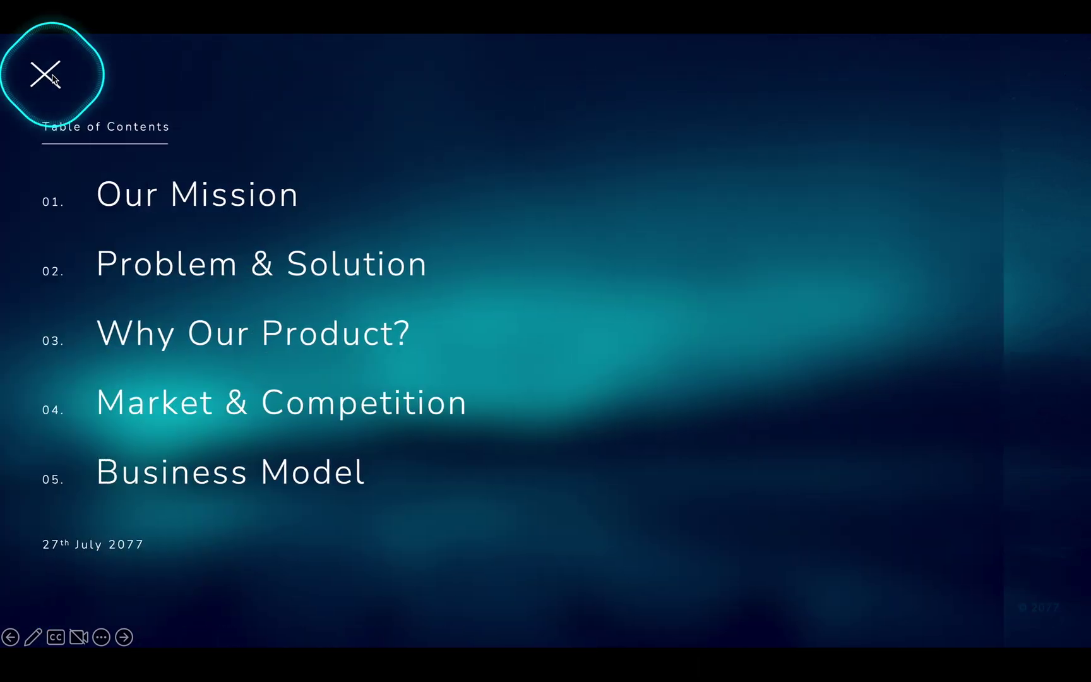
pyautogui.click(231, 333)
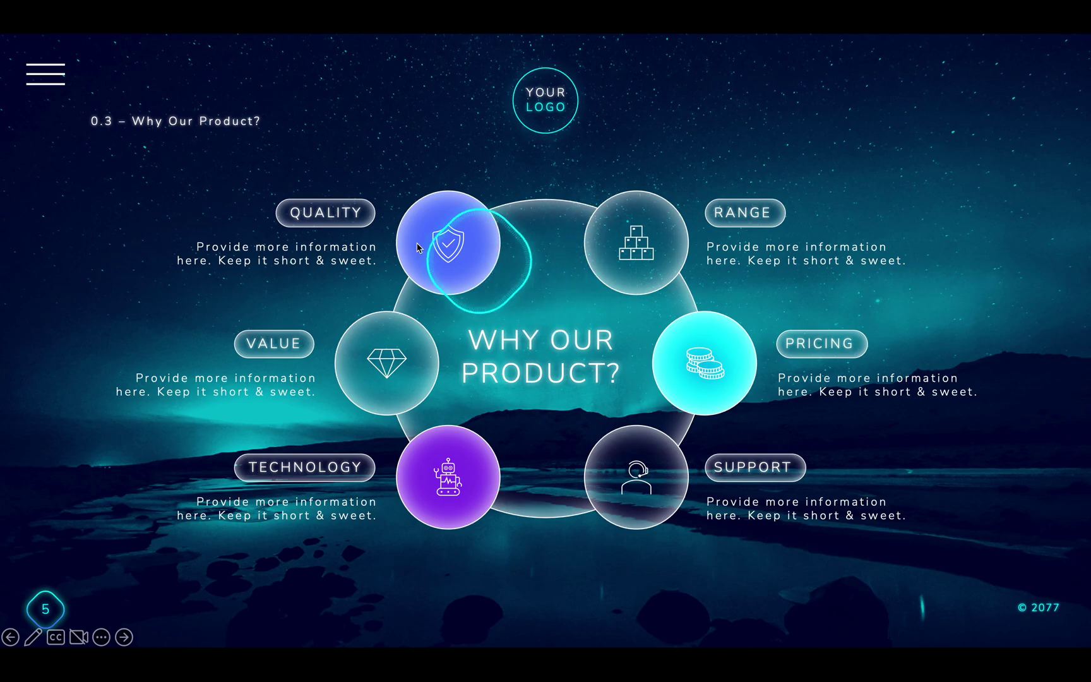
# Test the Market & Competition and Business Model links, then close the menu to the title slide.
pyautogui.click(53, 79)
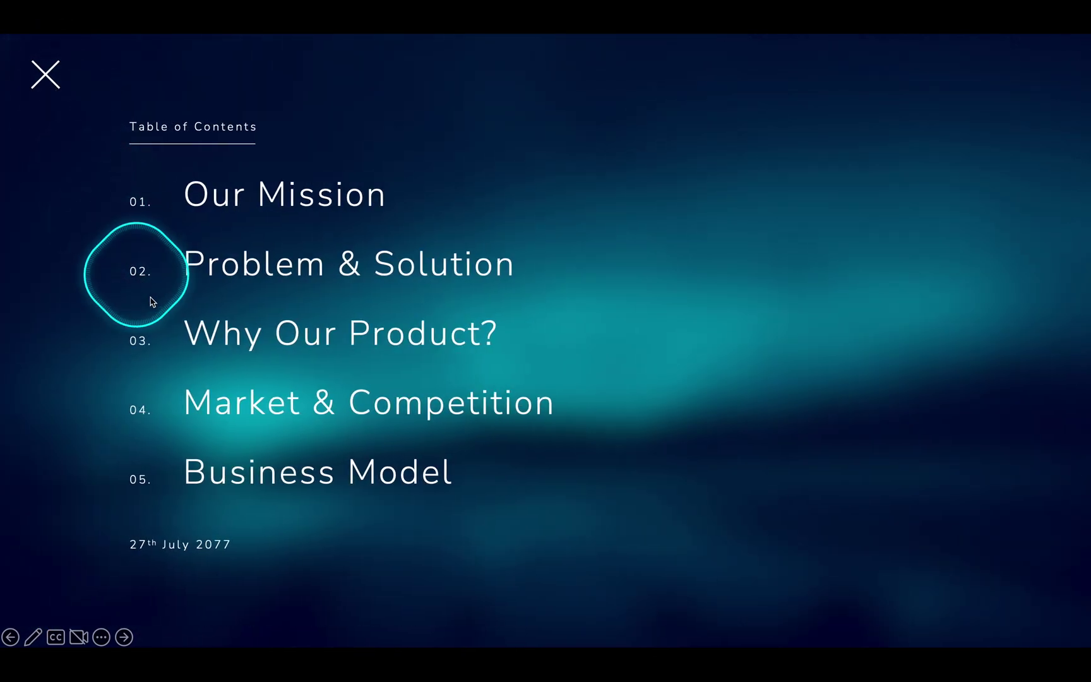
pyautogui.click(255, 411)
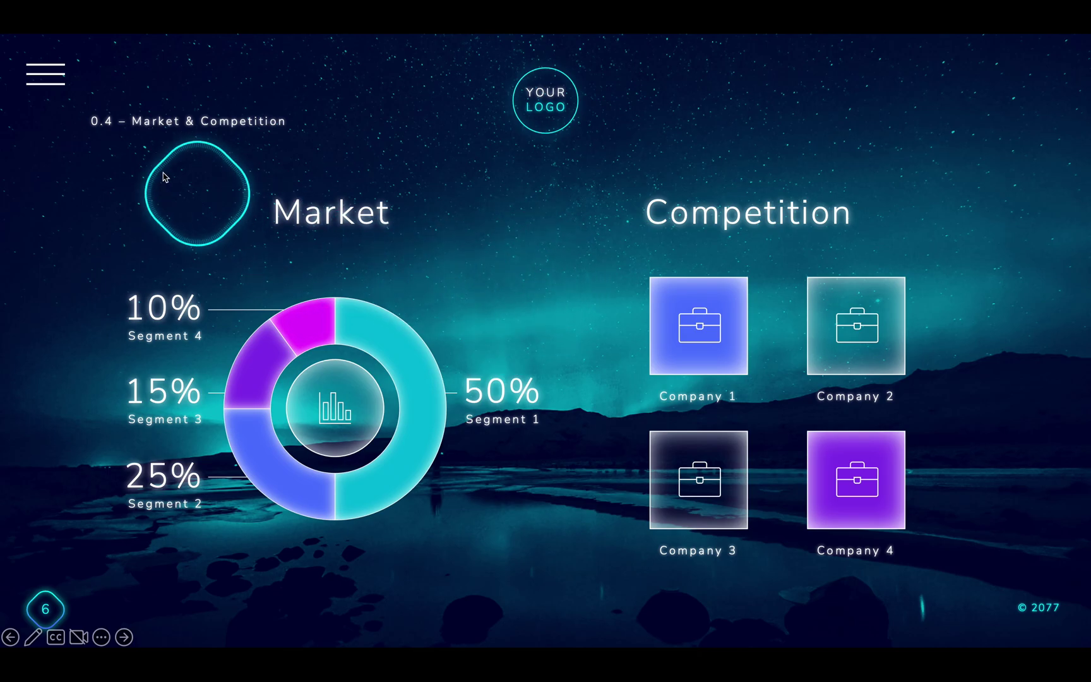
pyautogui.click(51, 84)
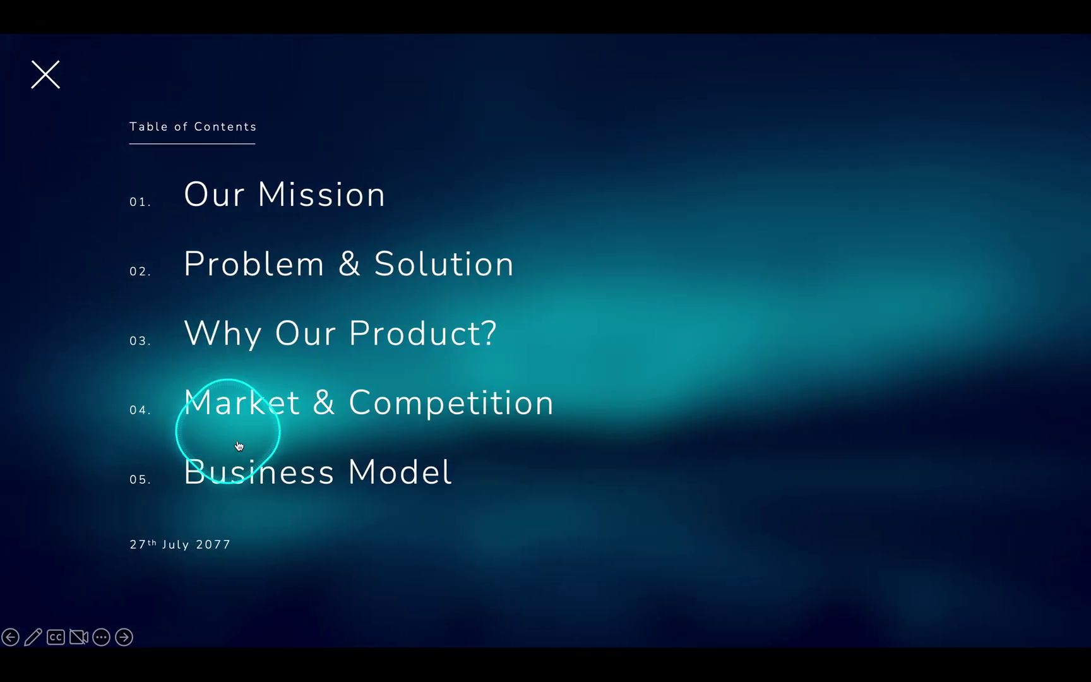
pyautogui.click(262, 475)
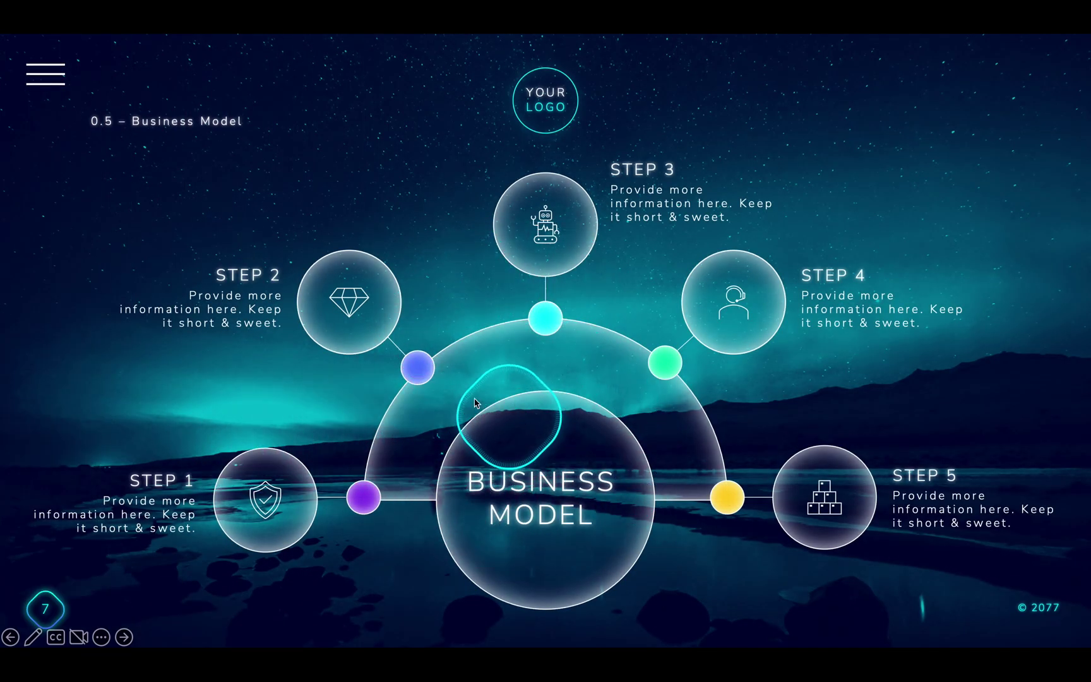
pyautogui.click(56, 83)
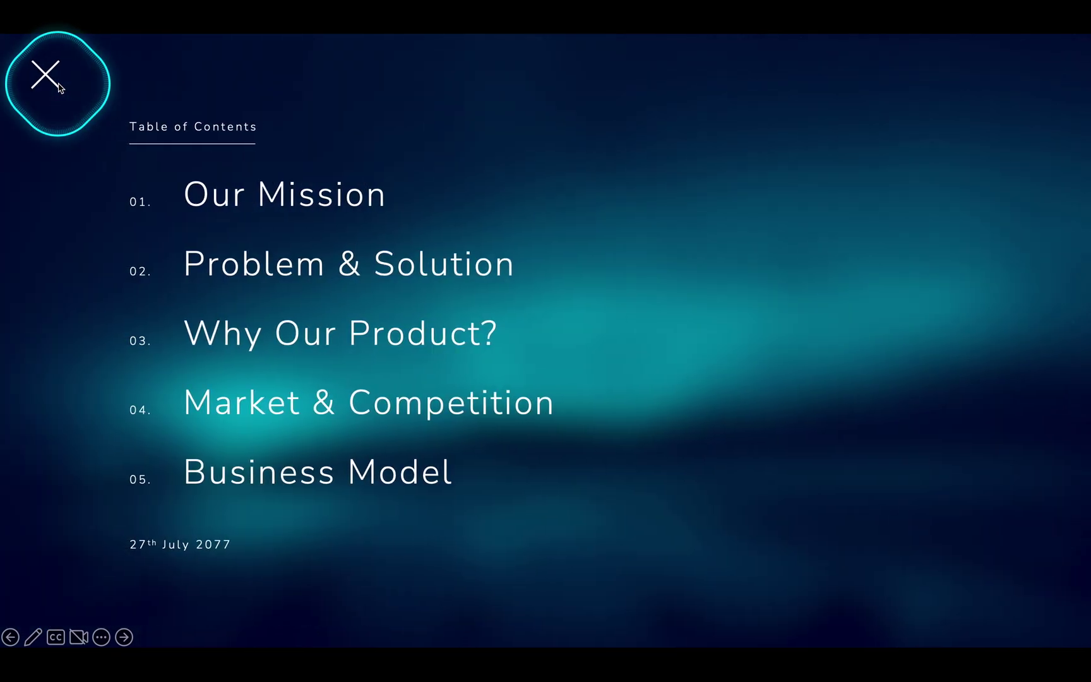
pyautogui.click(59, 84)
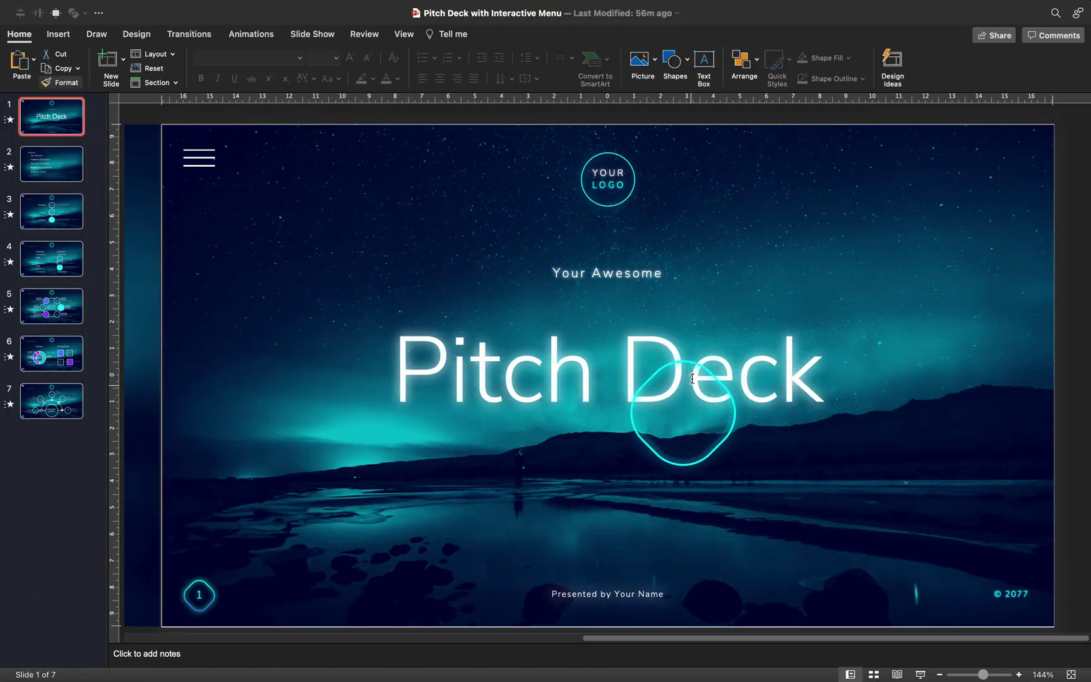
# Review each slide from Table of Contents through Business Model in Normal view.
pyautogui.click(58, 165)
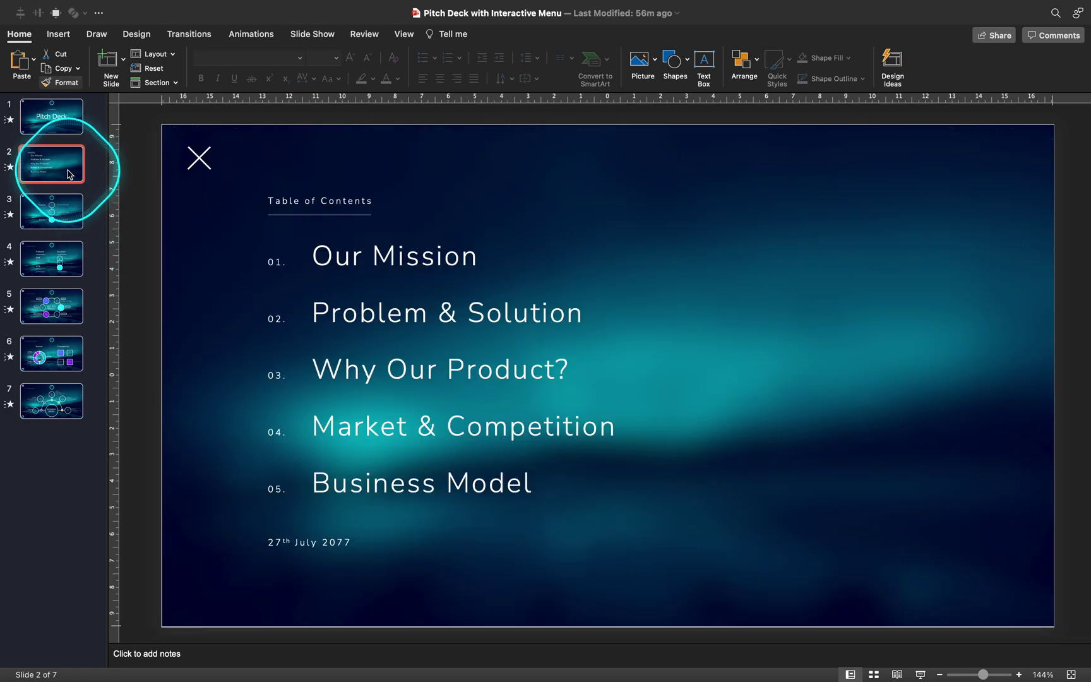
pyautogui.click(63, 218)
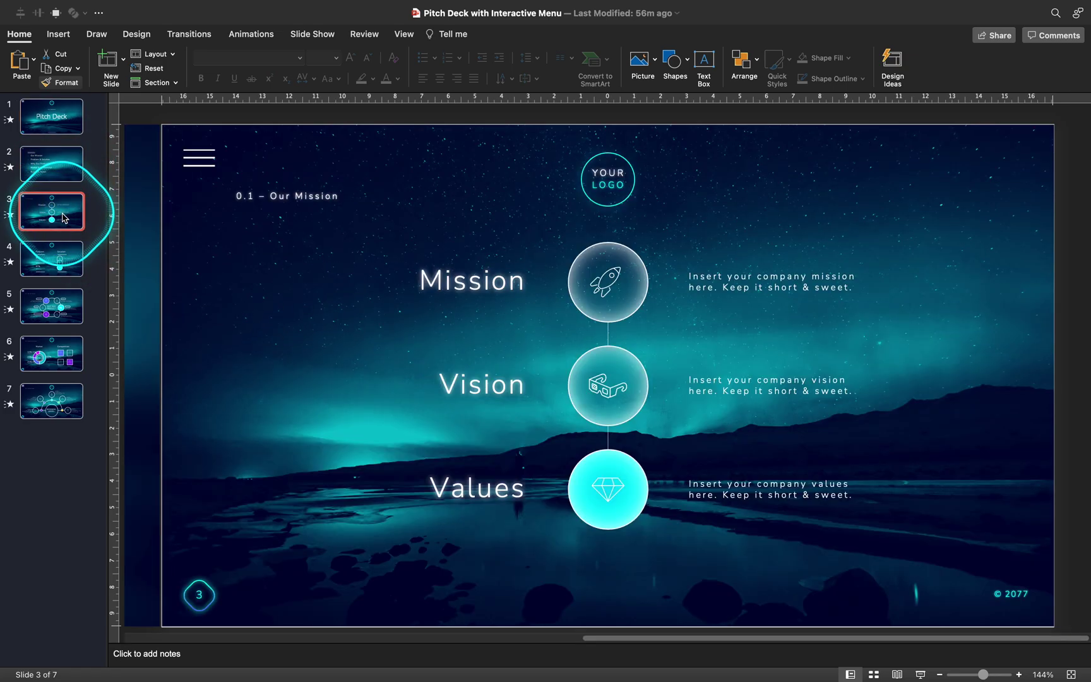
pyautogui.click(61, 248)
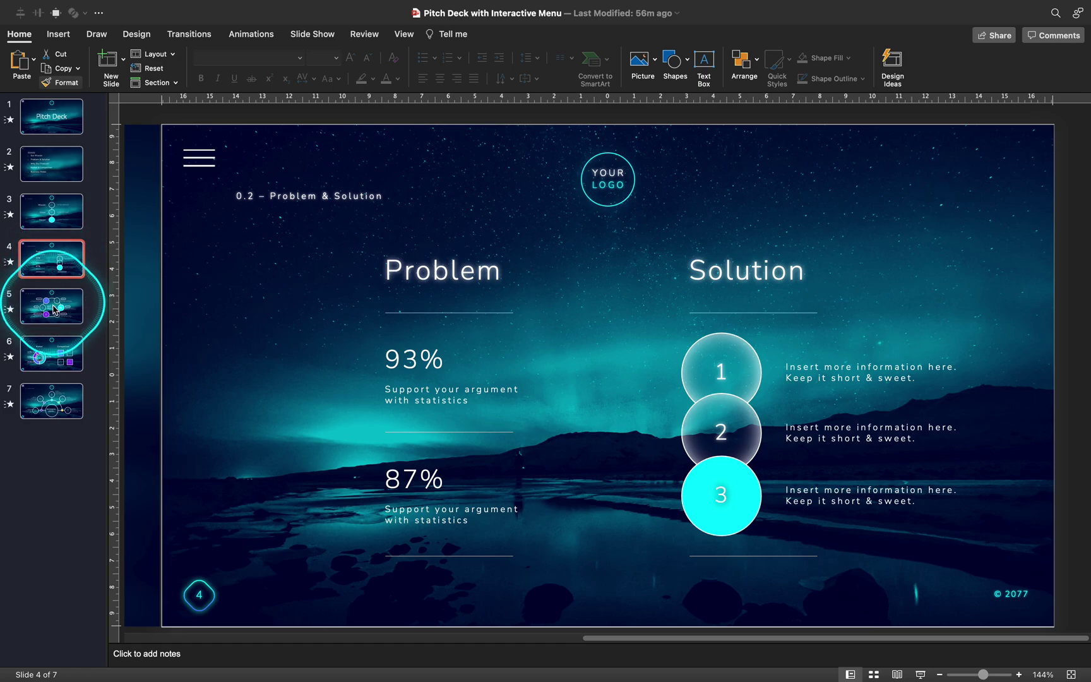
pyautogui.click(54, 314)
pyautogui.click(55, 347)
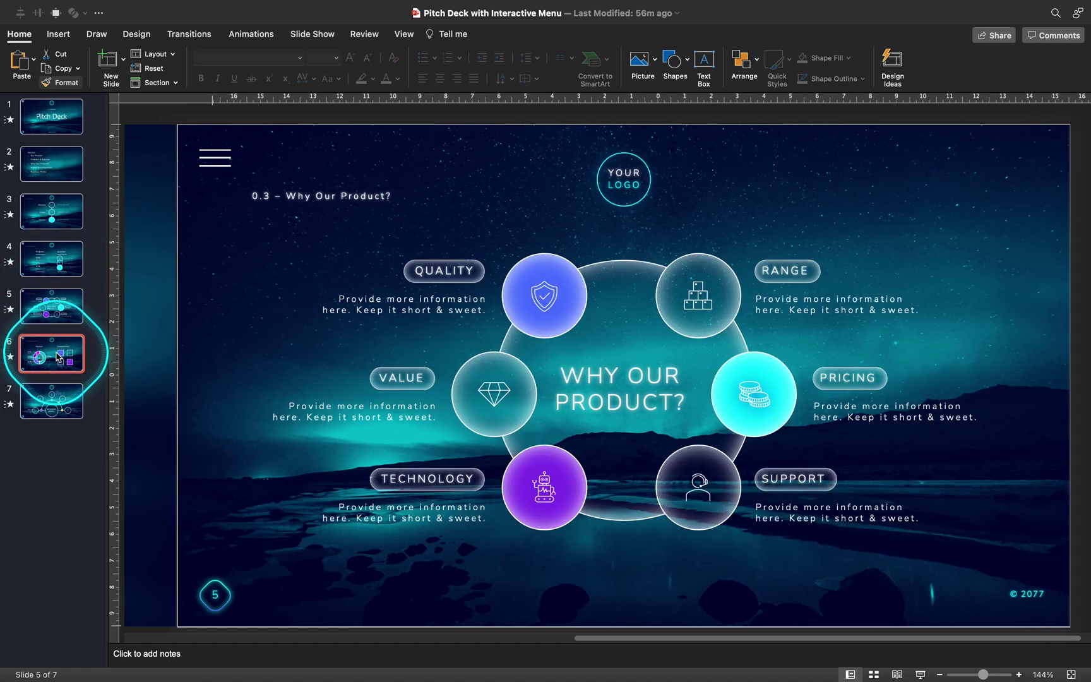
pyautogui.click(55, 395)
pyautogui.click(721, 579)
# Zoom out to 57% and step back through the slides to Table of Contents.
pyautogui.click(973, 674)
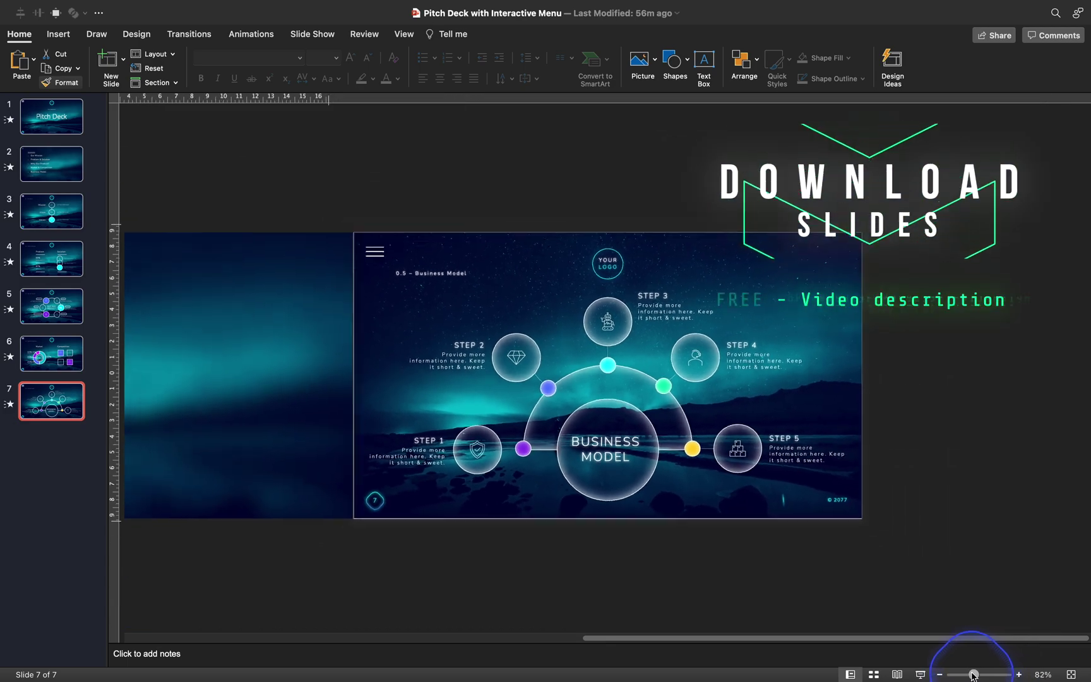
pyautogui.moveTo(973, 674); pyautogui.dragTo(966, 674)
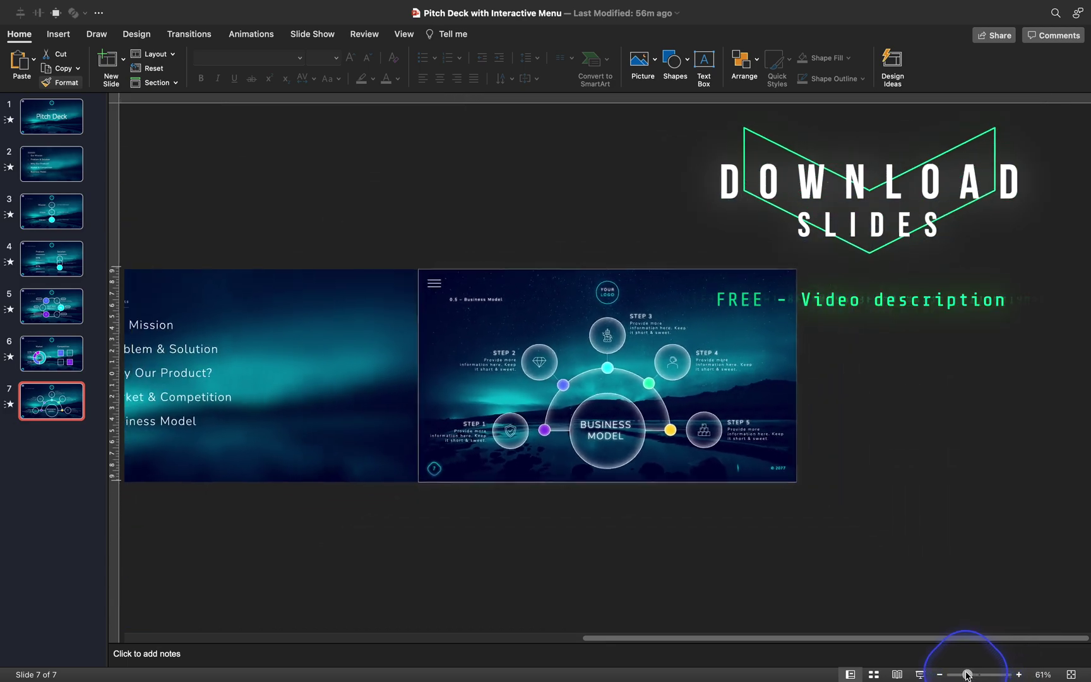
pyautogui.click(282, 375)
pyautogui.click(53, 353)
pyautogui.click(53, 311)
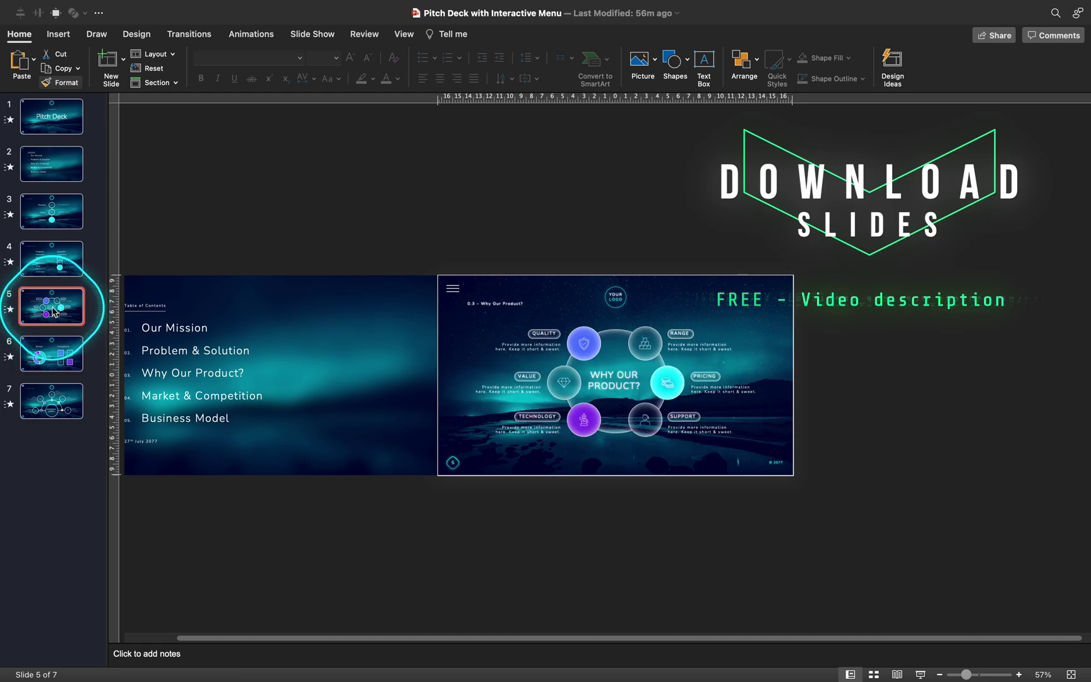
pyautogui.click(48, 262)
pyautogui.click(230, 332)
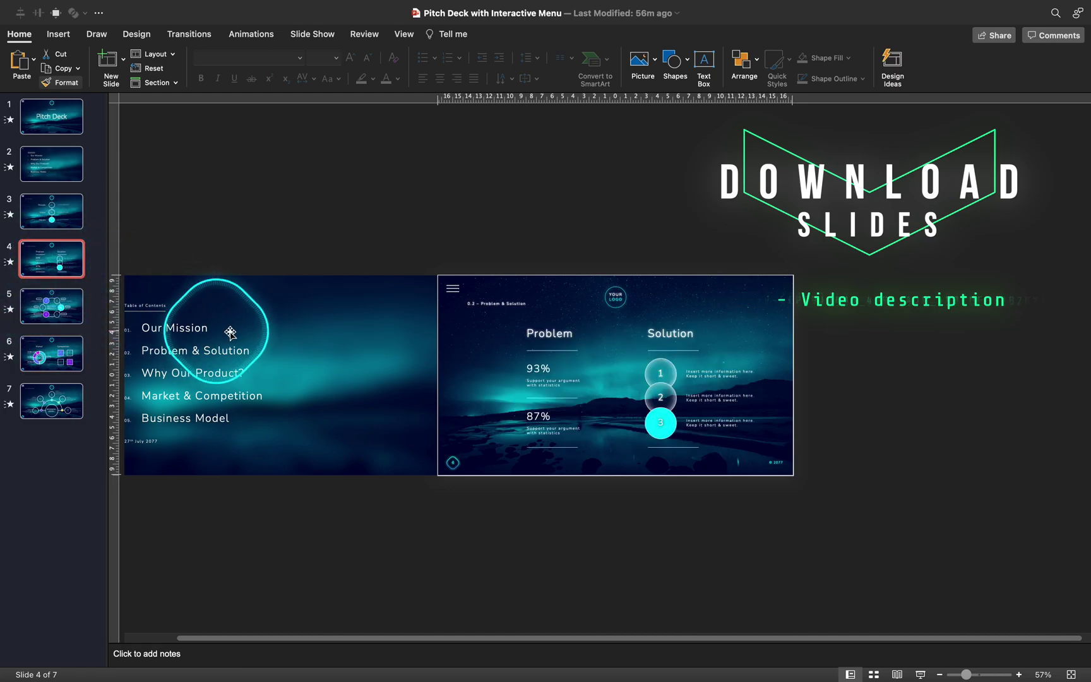
pyautogui.click(51, 217)
pyautogui.click(53, 177)
pyautogui.click(563, 319)
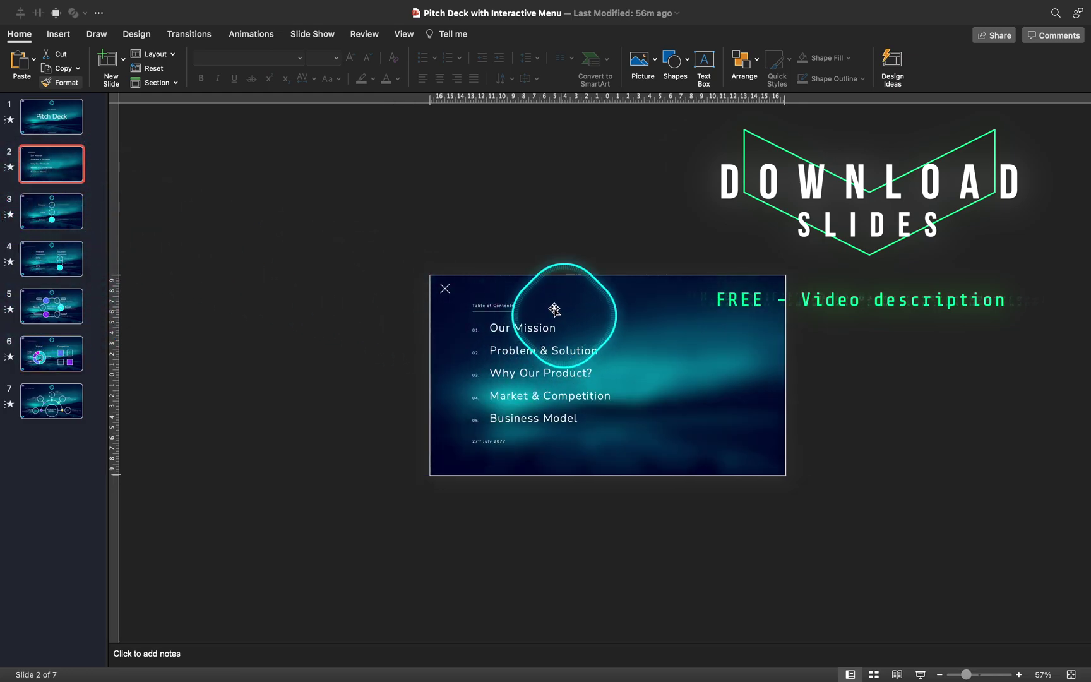
# View the Morph transition settings and fit the Pitch Deck title slide to the window.
pyautogui.click(190, 34)
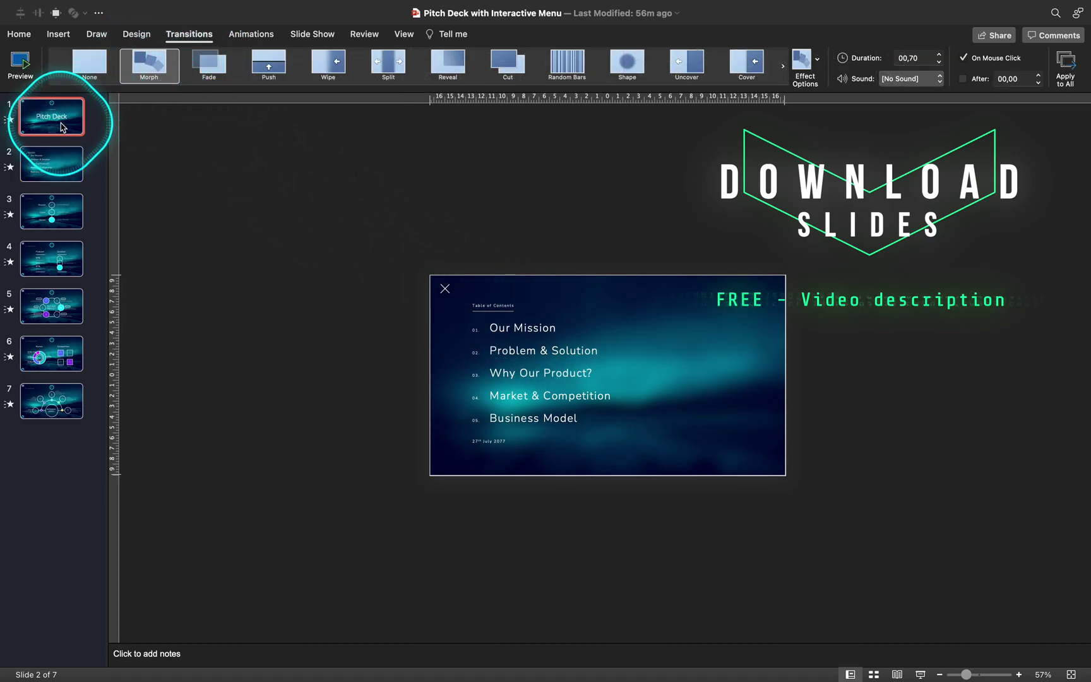
pyautogui.click(49, 114)
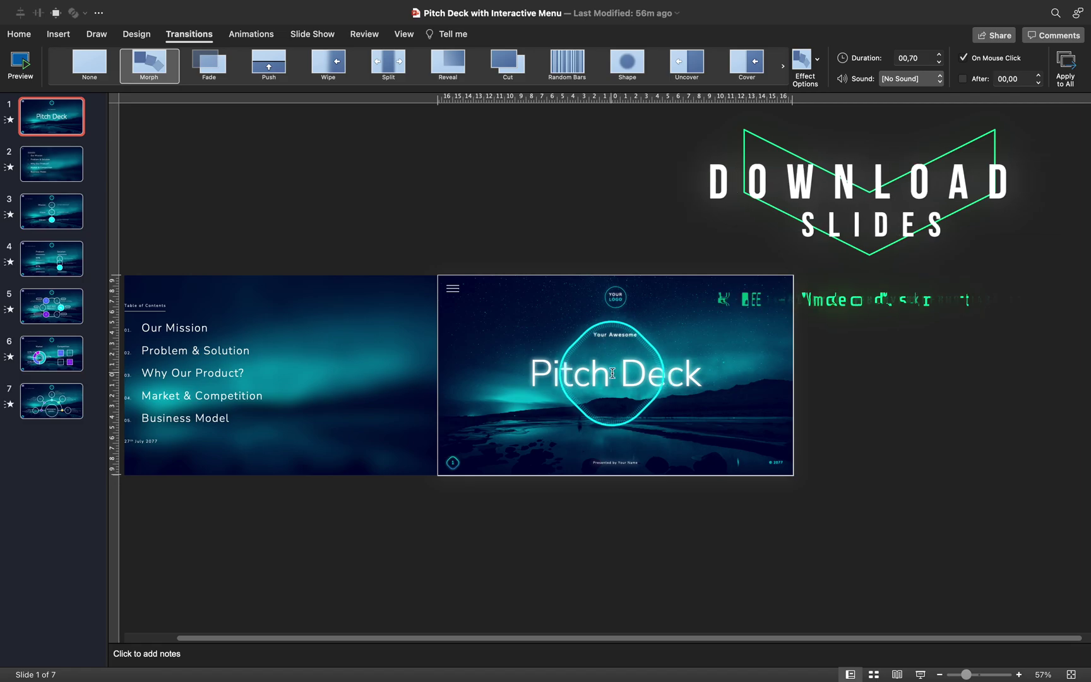
pyautogui.click(1072, 674)
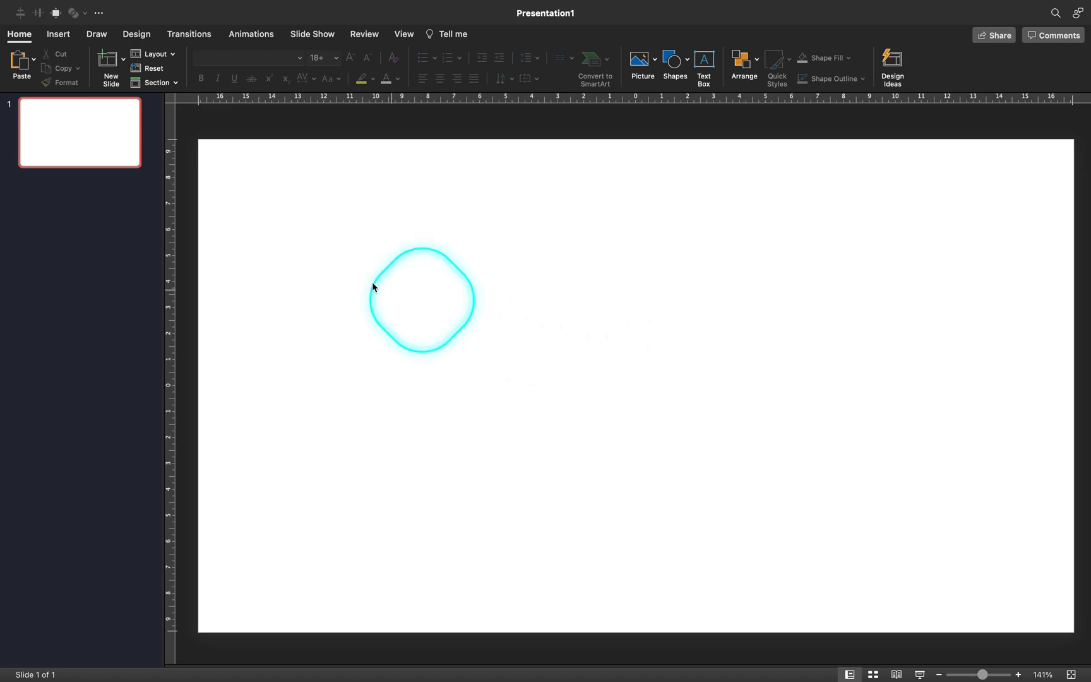
# Add a text box reading 'Intro Slide' to the slide.
pyautogui.click(63, 41)
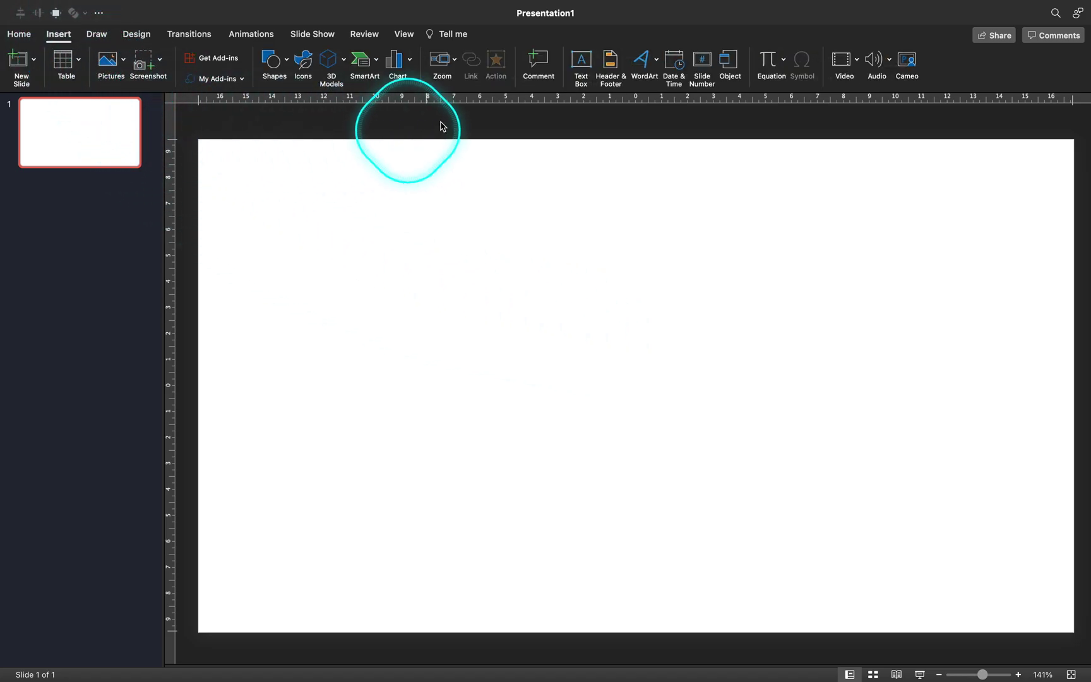
pyautogui.click(581, 61)
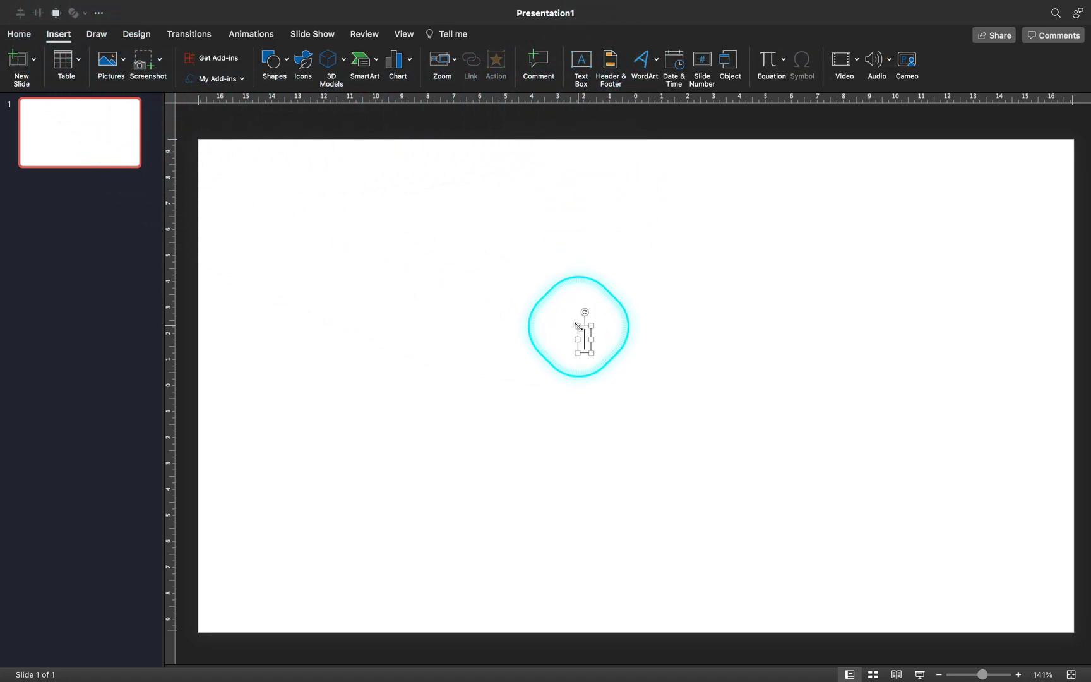
pyautogui.write('Intro Slide')
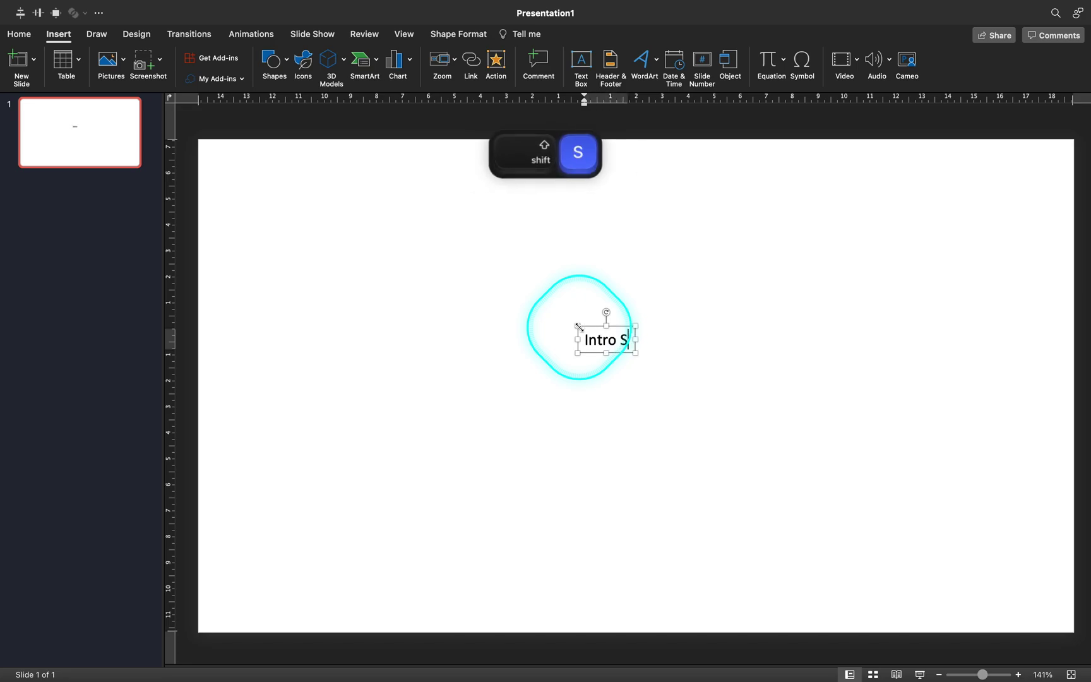
pyautogui.click(588, 328)
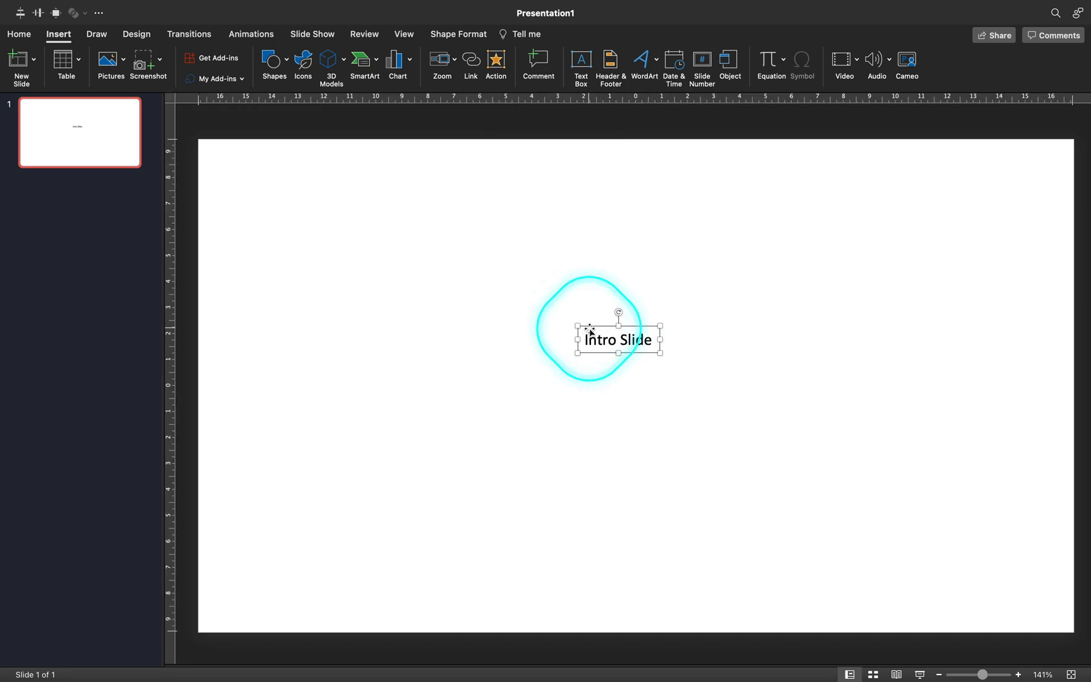
# Format the title as 72 pt Nunito Sans Light.
pyautogui.click(19, 34)
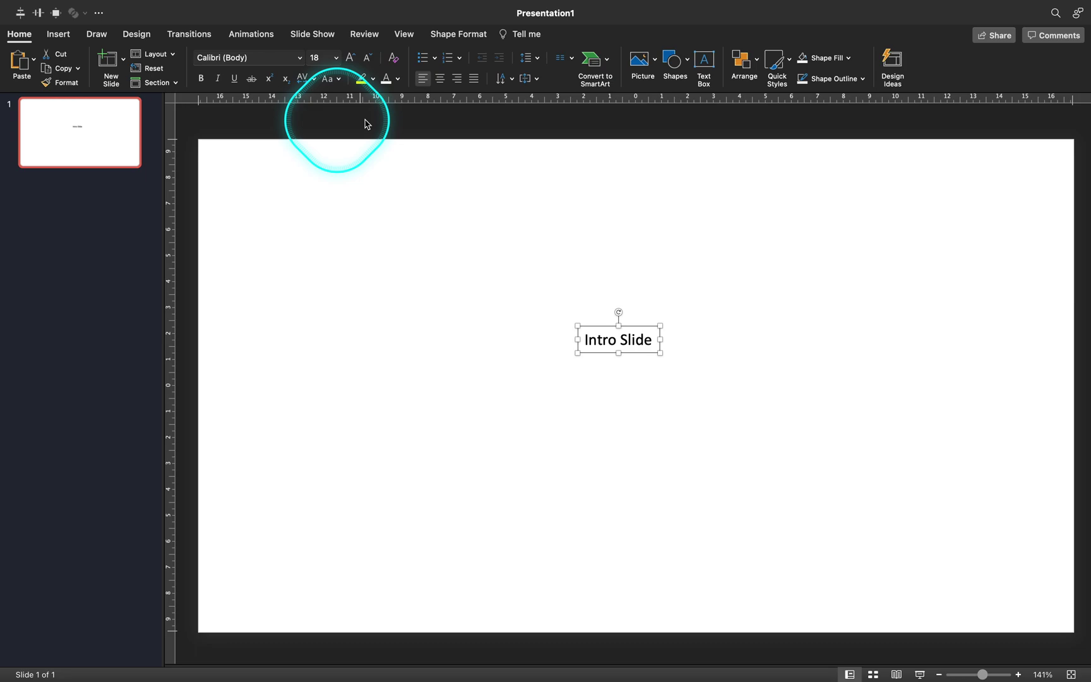
pyautogui.click(325, 60)
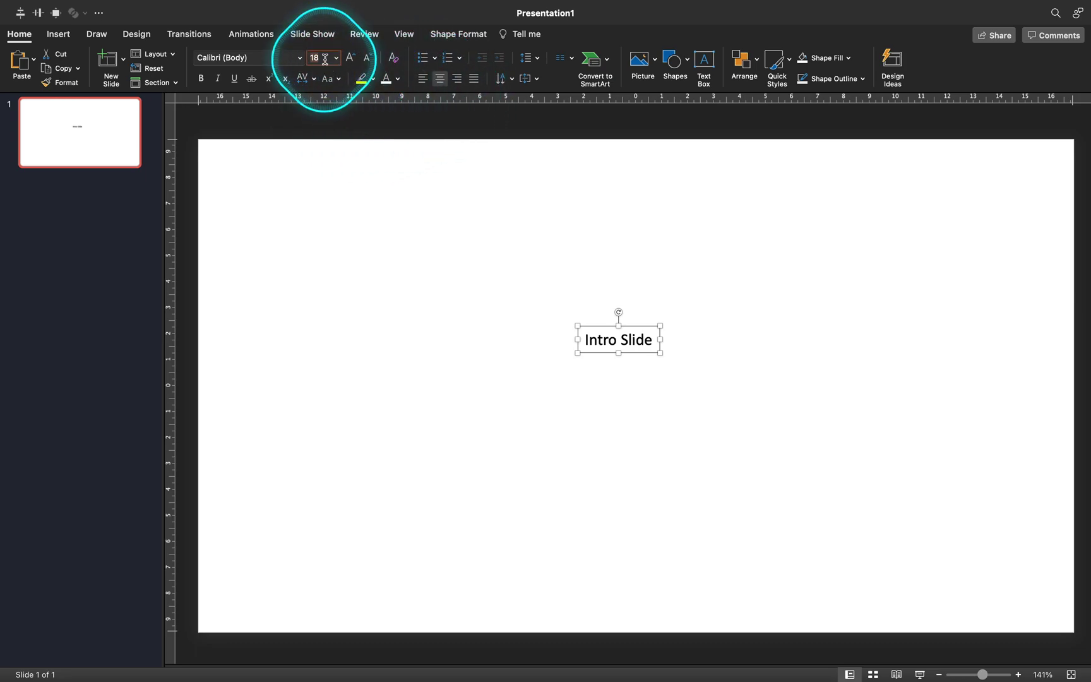
pyautogui.press('Return')
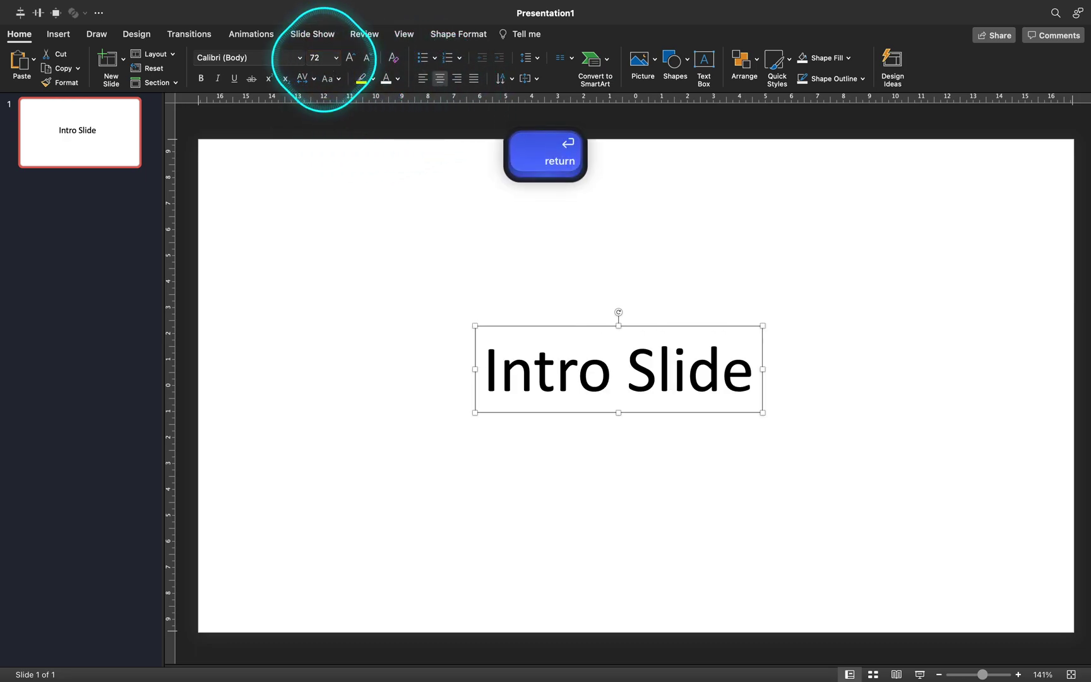
pyautogui.click(252, 56)
pyautogui.write('Nunito Sans')
pyautogui.press('Return')
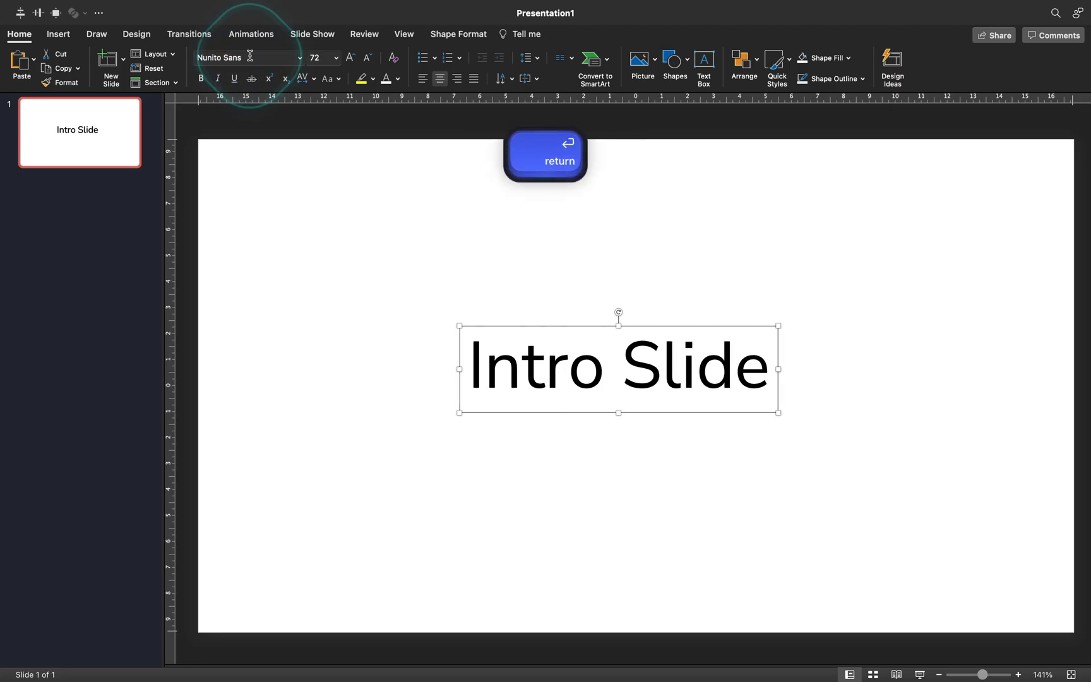
pyautogui.click(299, 57)
pyautogui.moveTo(310, 172)
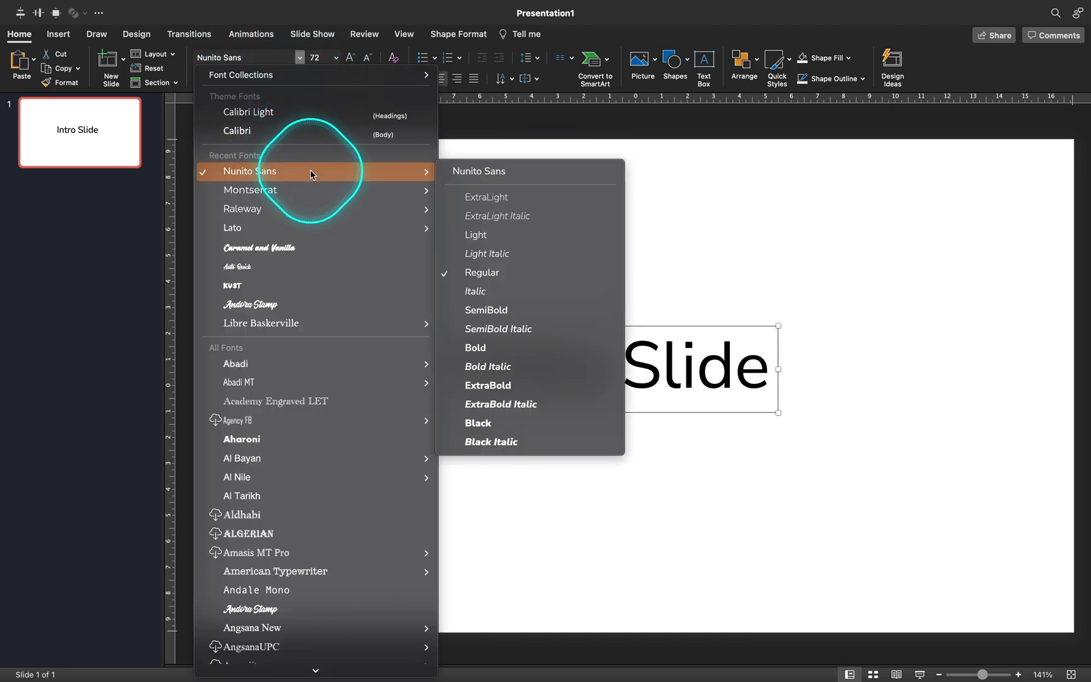
pyautogui.click(499, 234)
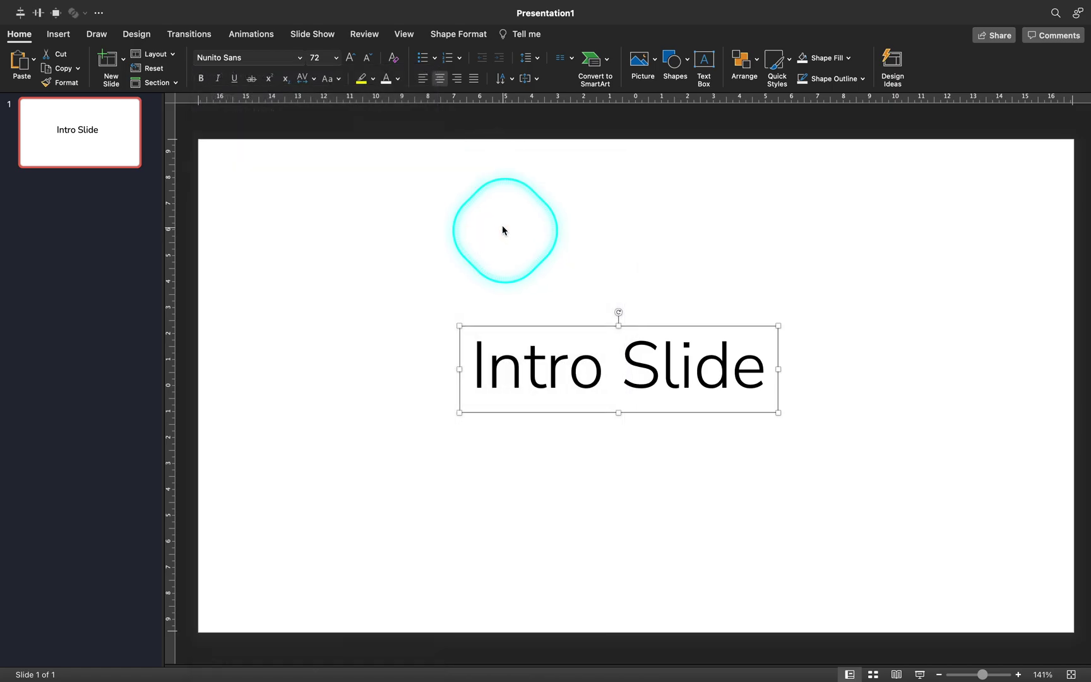
# Expand the title's character spacing by 2 pt and align it to the slide's middle.
pyautogui.click(313, 78)
pyautogui.click(339, 168)
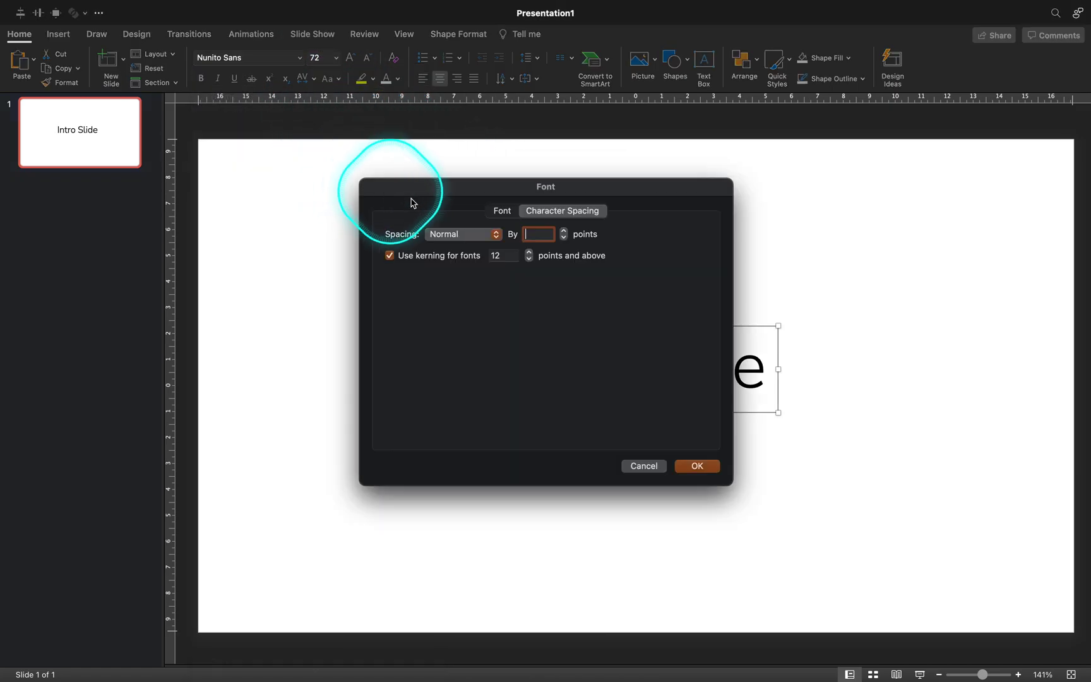
pyautogui.click(696, 466)
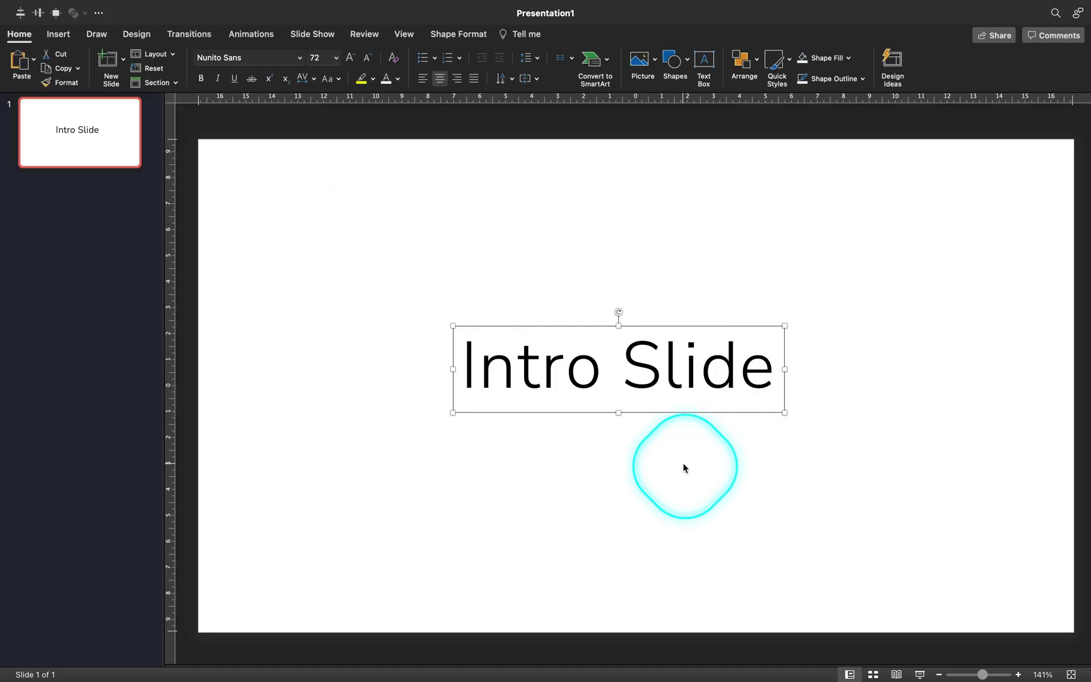
pyautogui.click(38, 13)
pyautogui.click(480, 255)
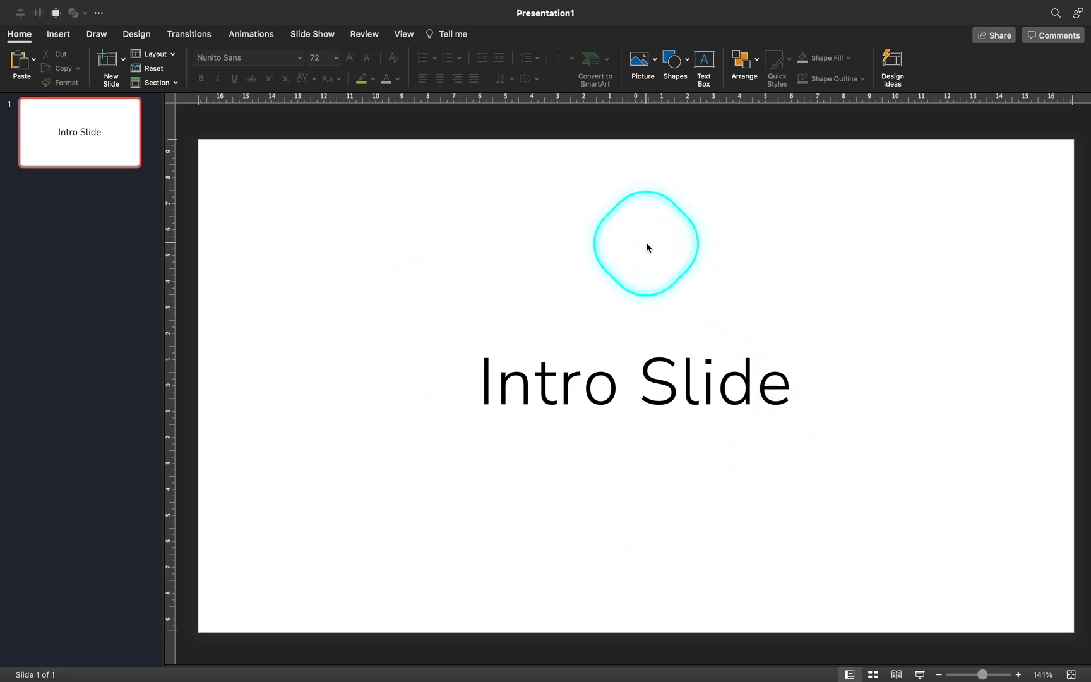
# Search stock images for 'blue mountains' and insert the yellow tent night photo.
pyautogui.click(58, 34)
pyautogui.click(125, 71)
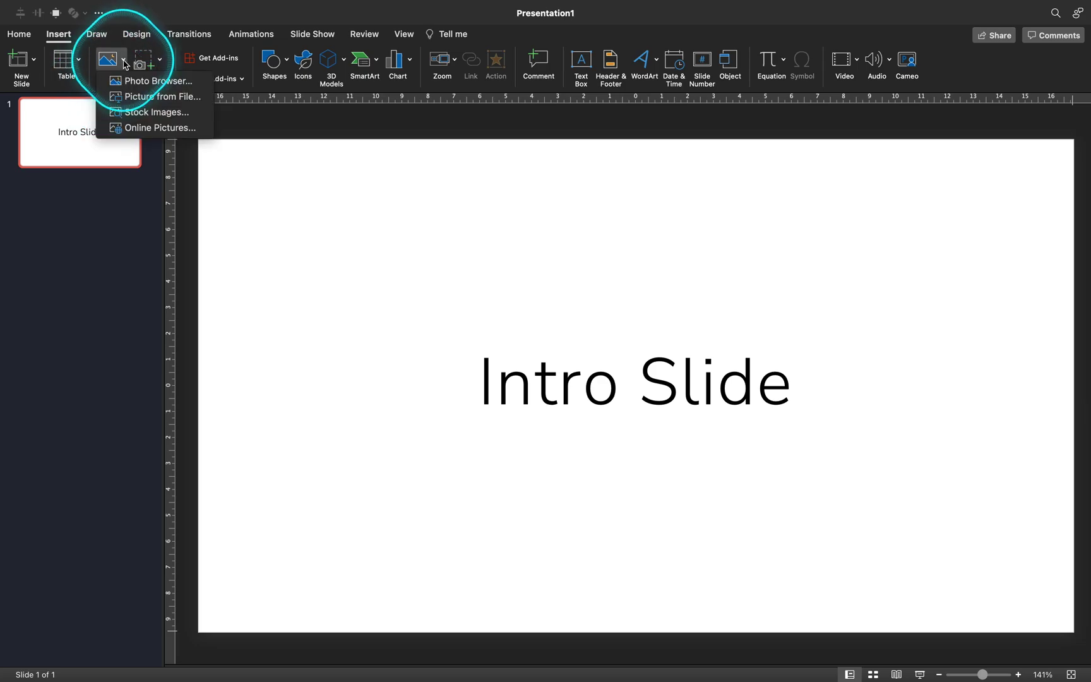
pyautogui.click(155, 109)
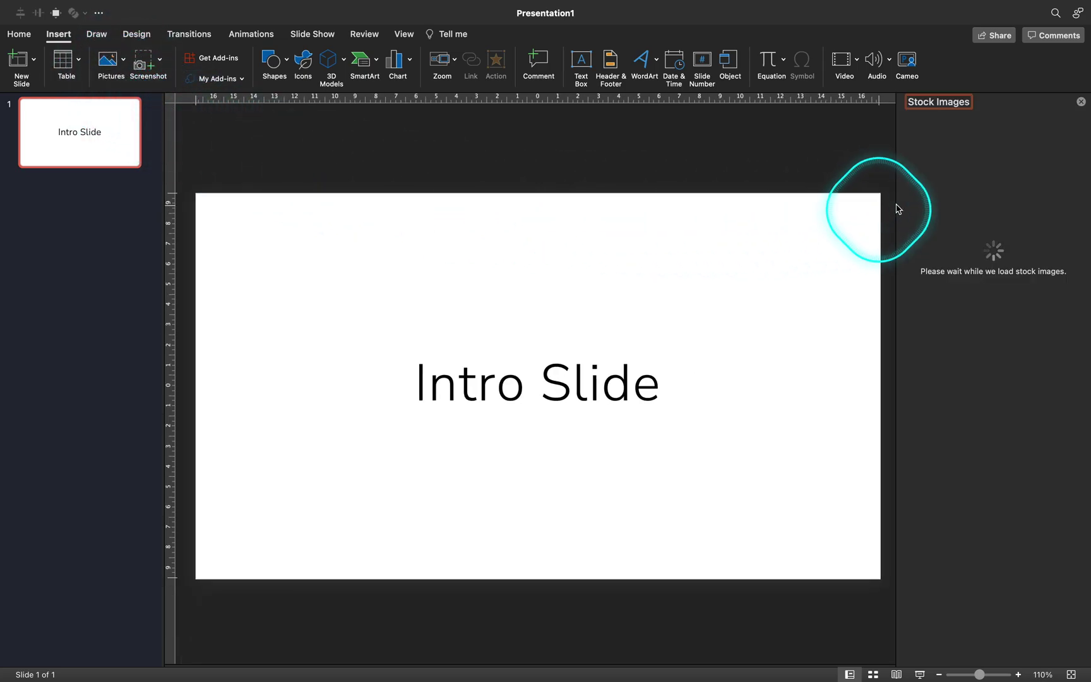
pyautogui.click(945, 171)
pyautogui.write('blue mountains')
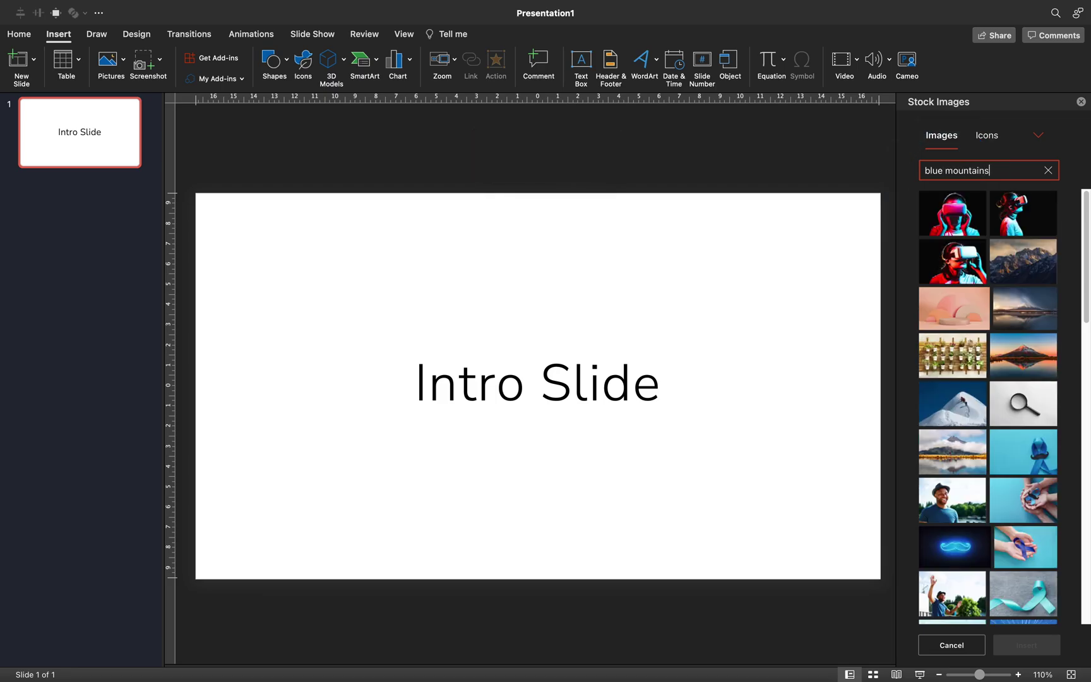
pyautogui.scroll(-10, 996, 325)
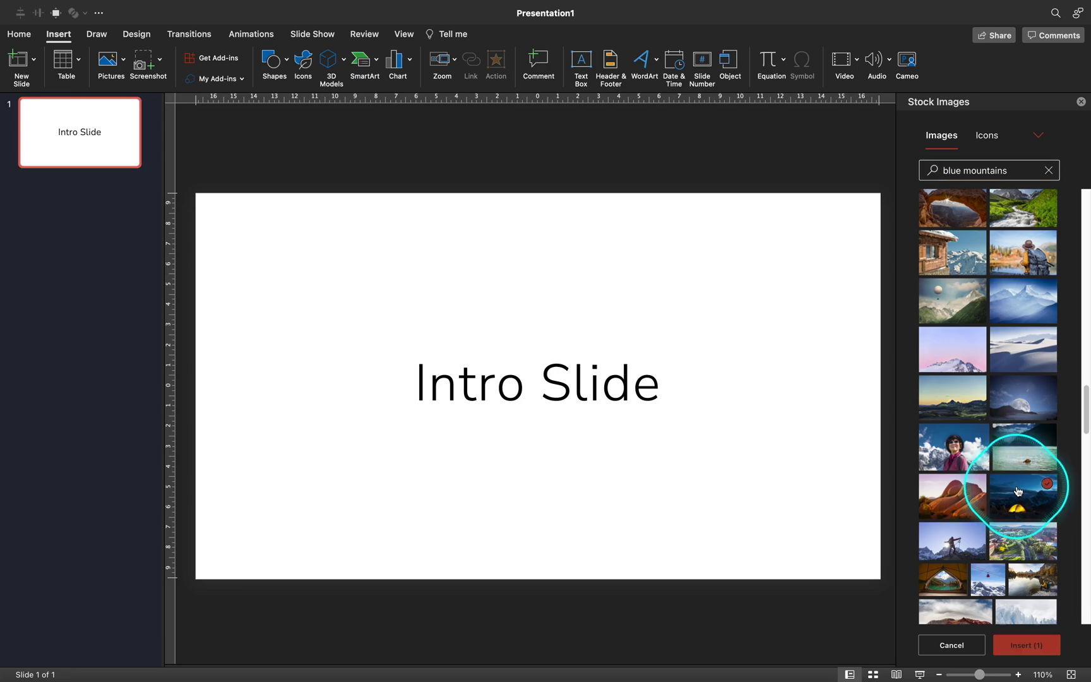
pyautogui.click(1027, 645)
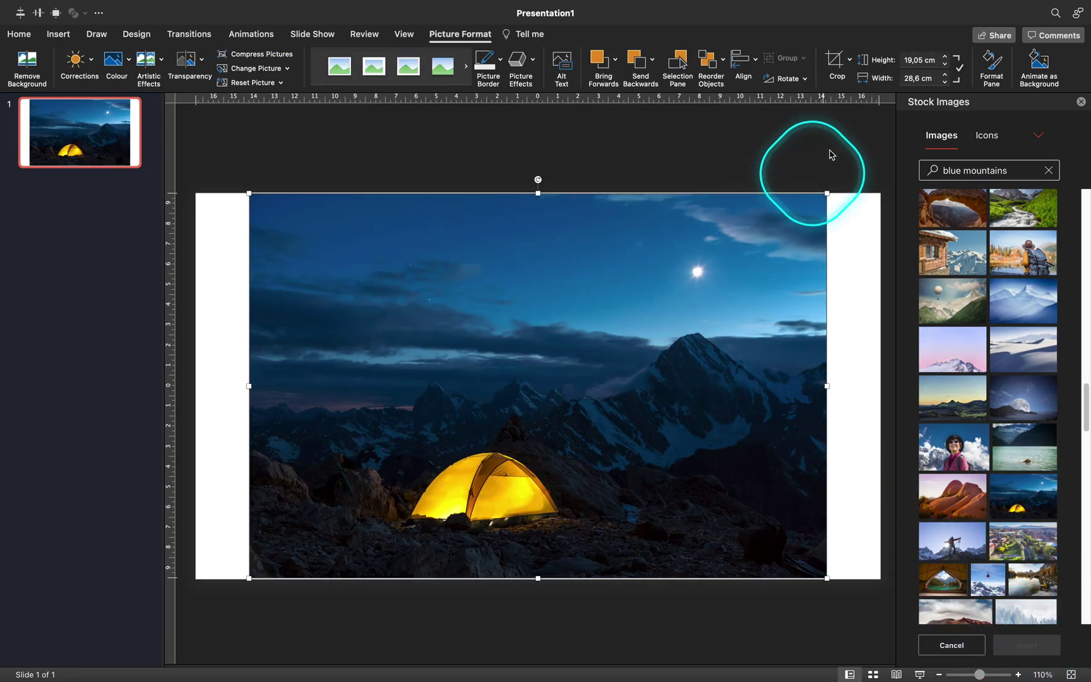
# Crop the tent photo to a 16:9 aspect ratio and enlarge it to fill the slide.
pyautogui.click(849, 59)
pyautogui.moveTo(873, 120)
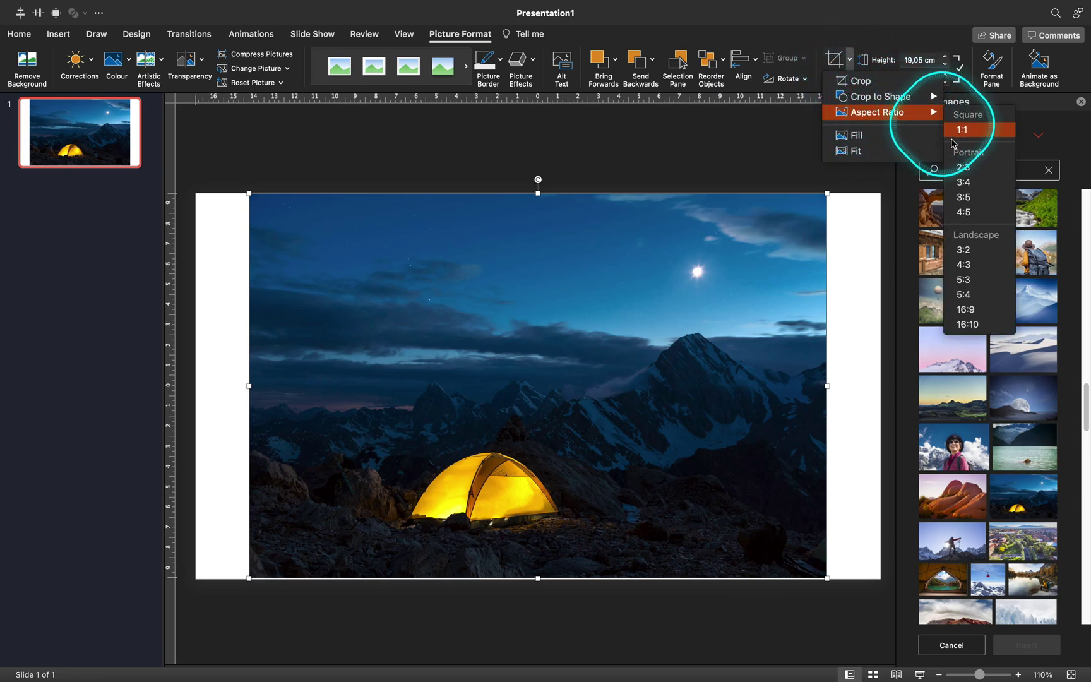
pyautogui.click(989, 310)
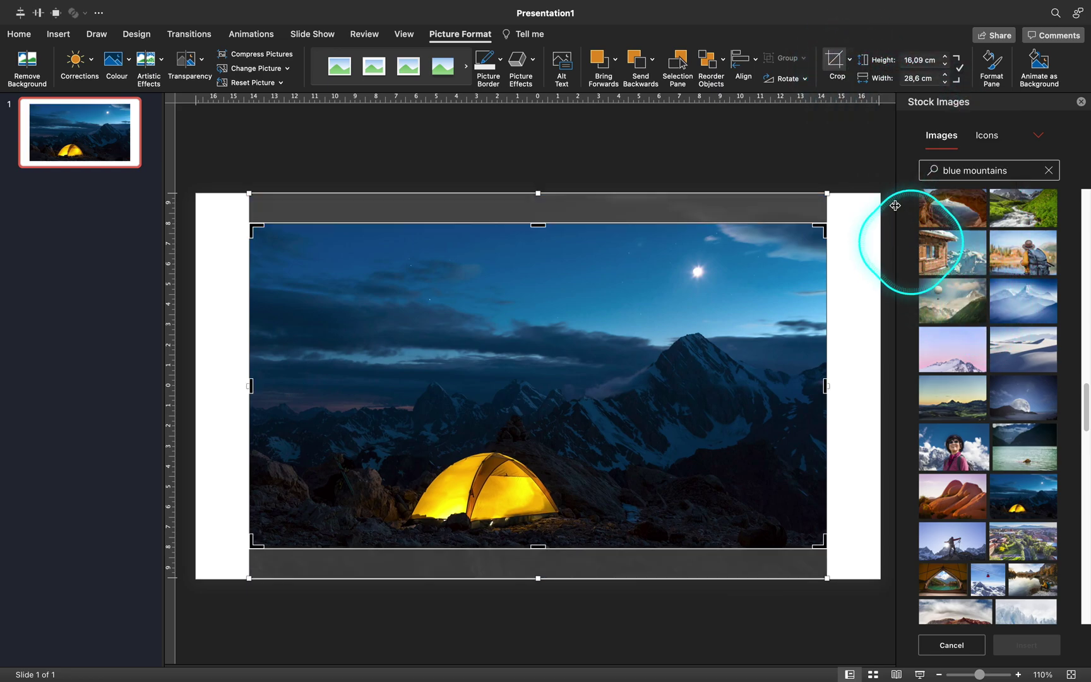
pyautogui.click(837, 68)
pyautogui.moveTo(826, 226); pyautogui.dragTo(880, 193)
# Send the tent photo to the back, behind the title.
pyautogui.click(651, 60)
pyautogui.click(682, 81)
pyautogui.click(652, 131)
# Turn the 'Intro Slide' title white and close the Stock Images pane.
pyautogui.click(568, 365)
pyautogui.click(556, 352)
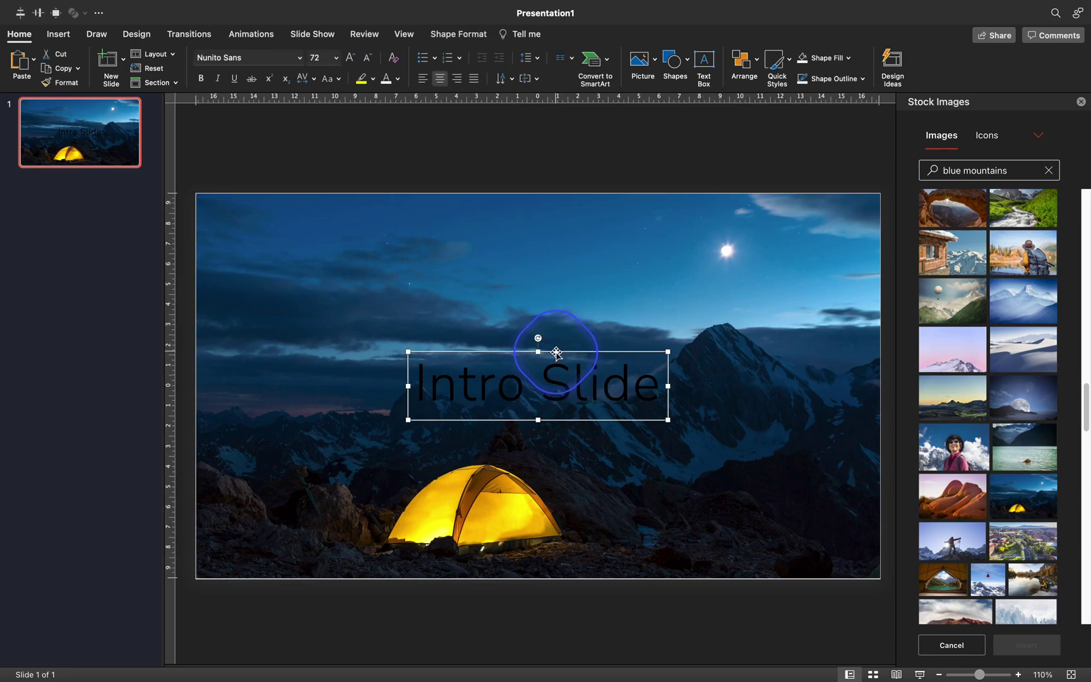
pyautogui.click(381, 101)
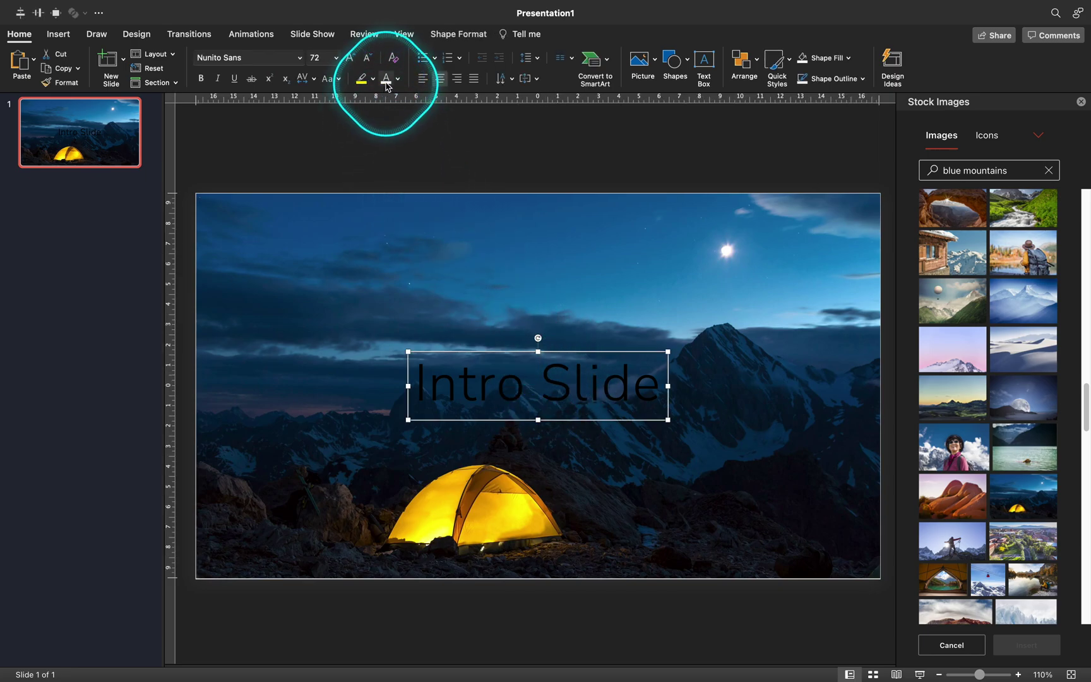
pyautogui.click(387, 86)
pyautogui.click(419, 133)
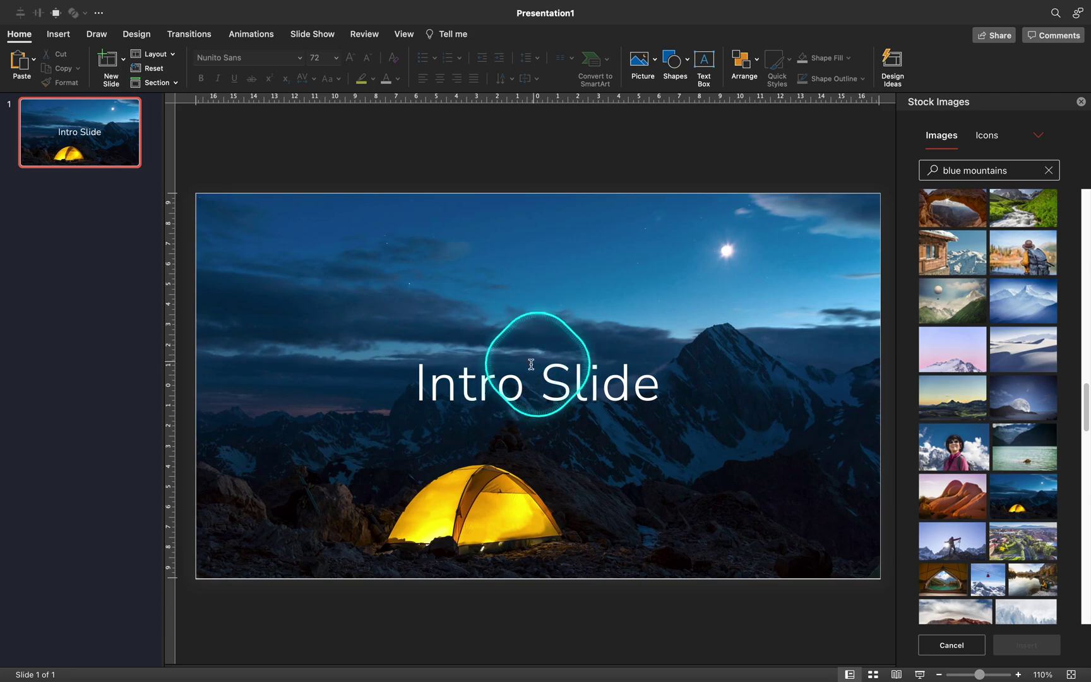
pyautogui.click(1080, 102)
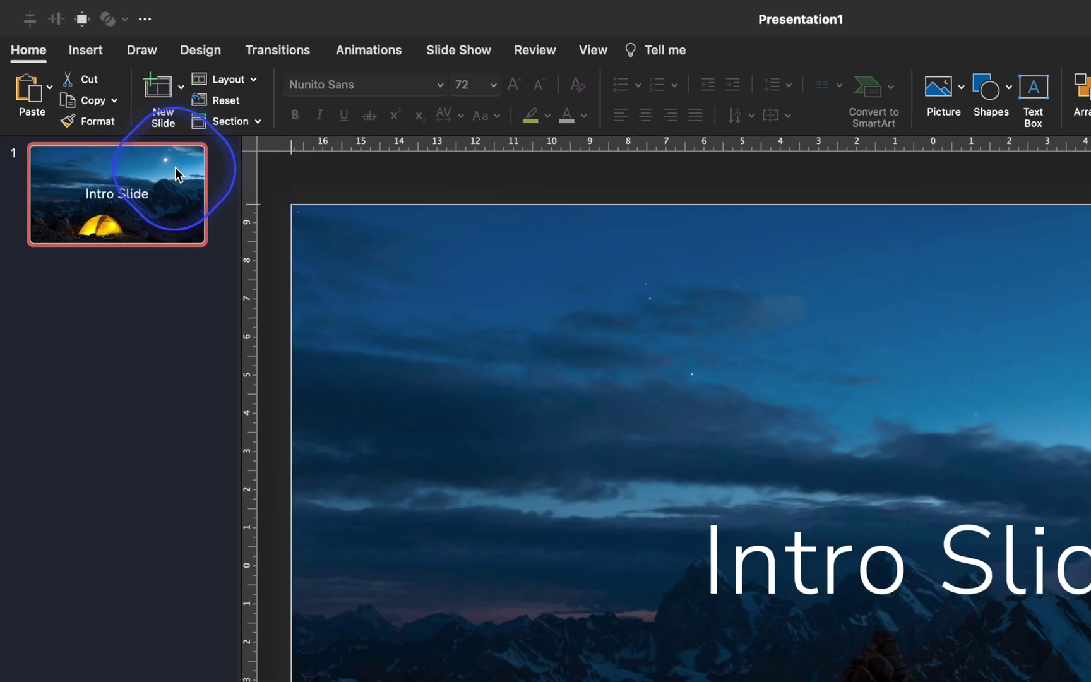
# Duplicate slide 1 and change the copy's title to 'Menu Slide'.
pyautogui.rightClick(176, 168)
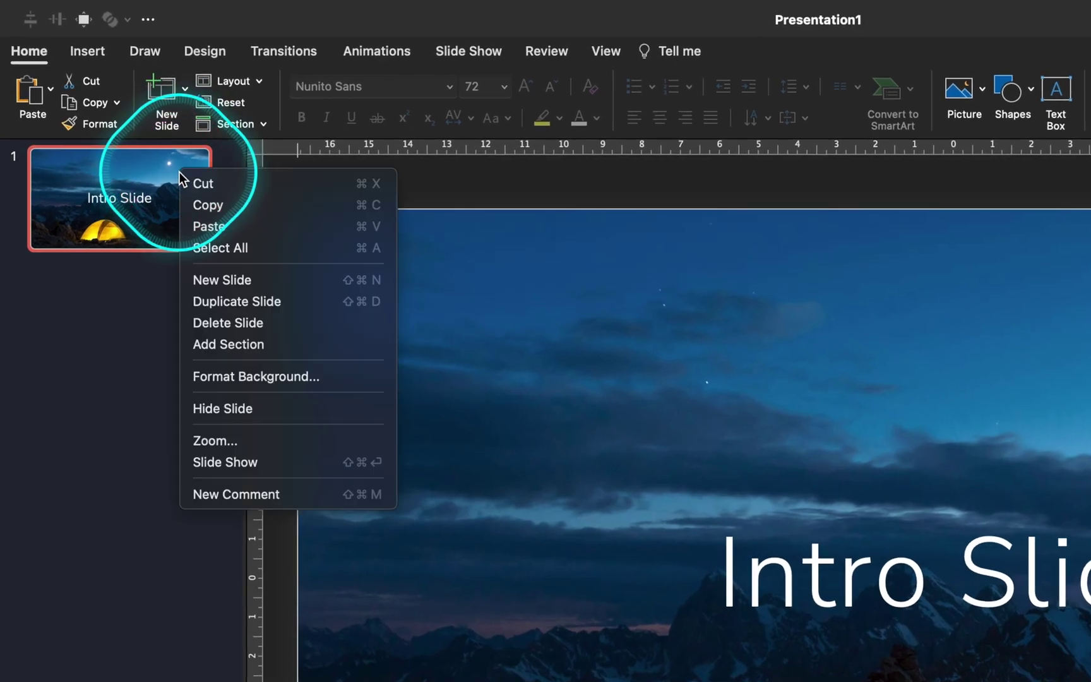
pyautogui.click(227, 307)
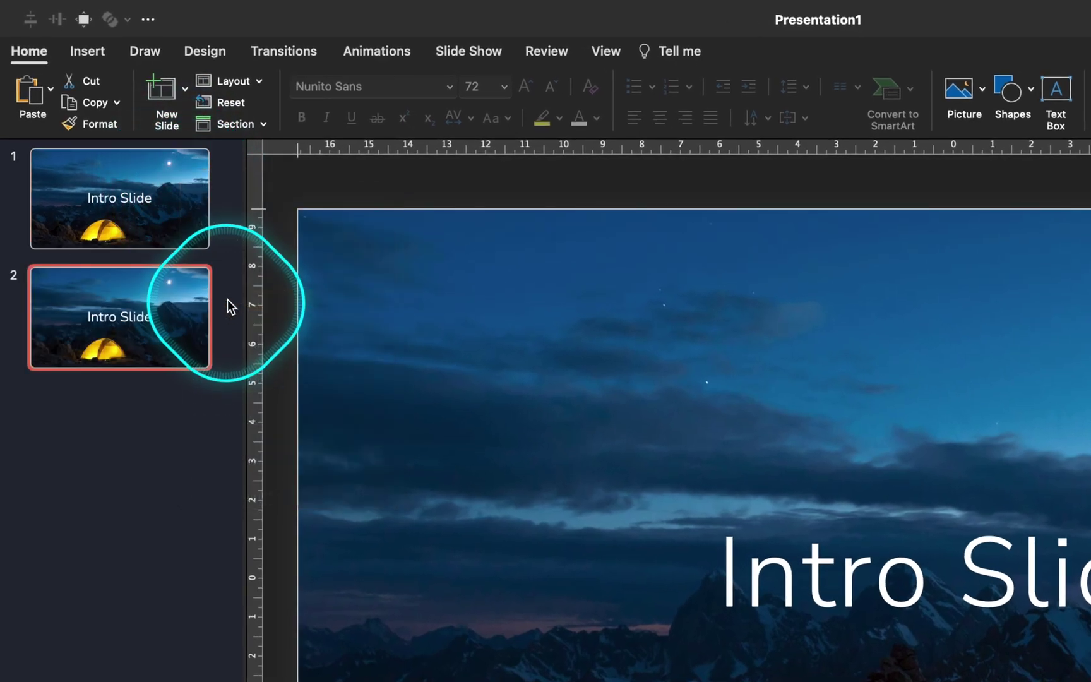
pyautogui.click(833, 575)
pyautogui.doubleClick(724, 496)
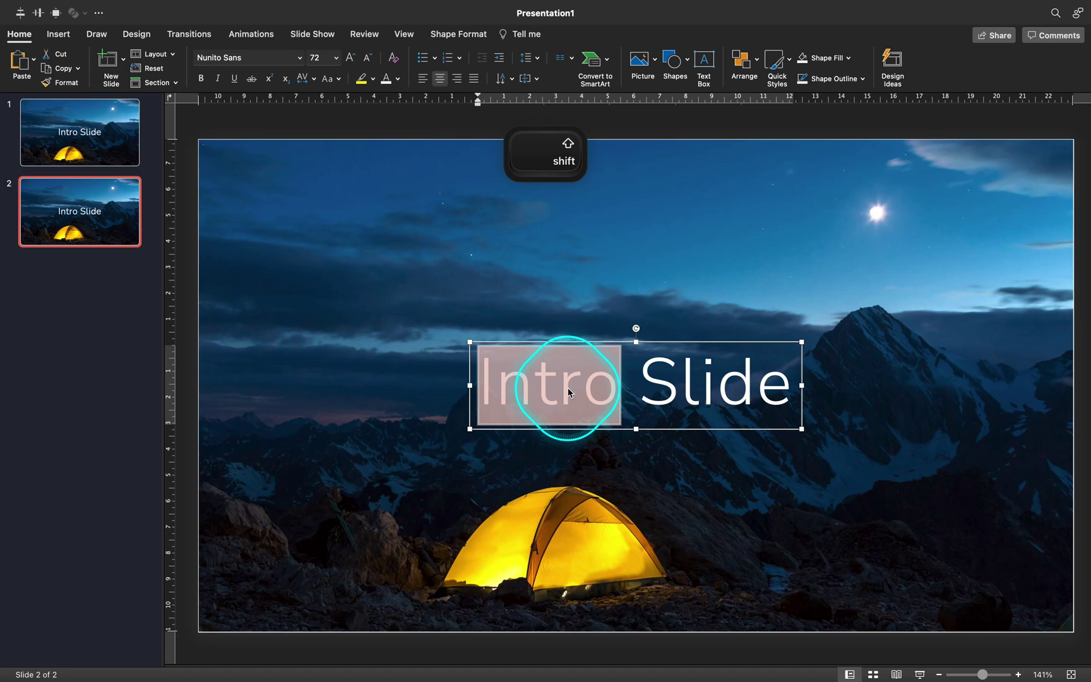
pyautogui.write('Menu')
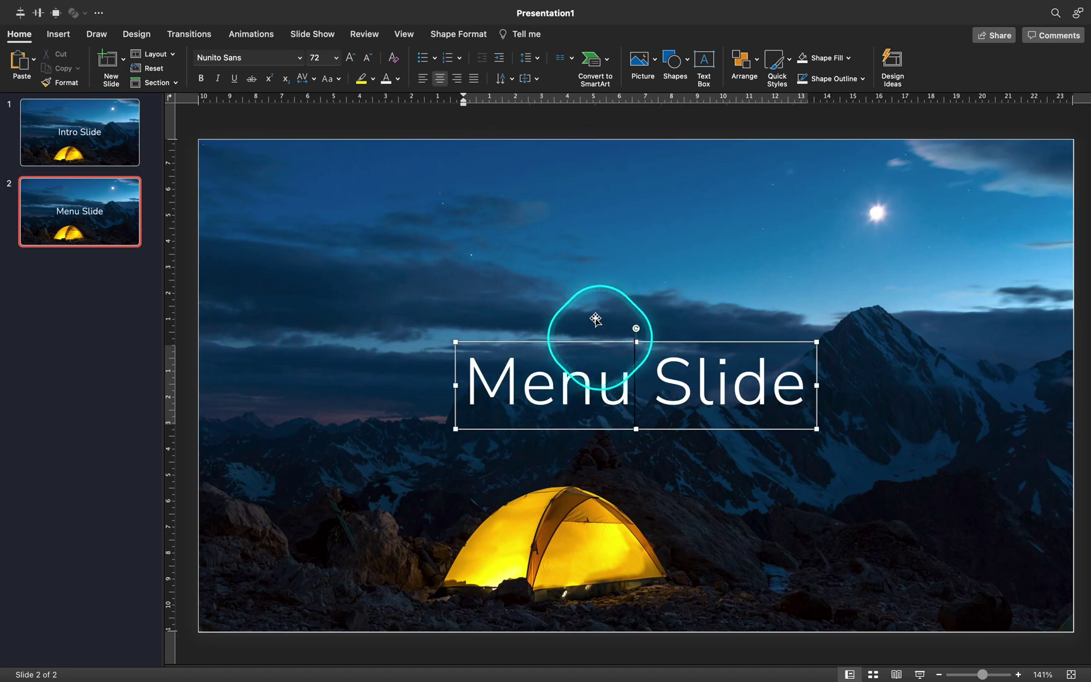
# Undo an accidental move of slide 2's background photo.
pyautogui.click(585, 290)
pyautogui.moveTo(550, 233); pyautogui.dragTo(633, 267)
pyautogui.press('super+z')
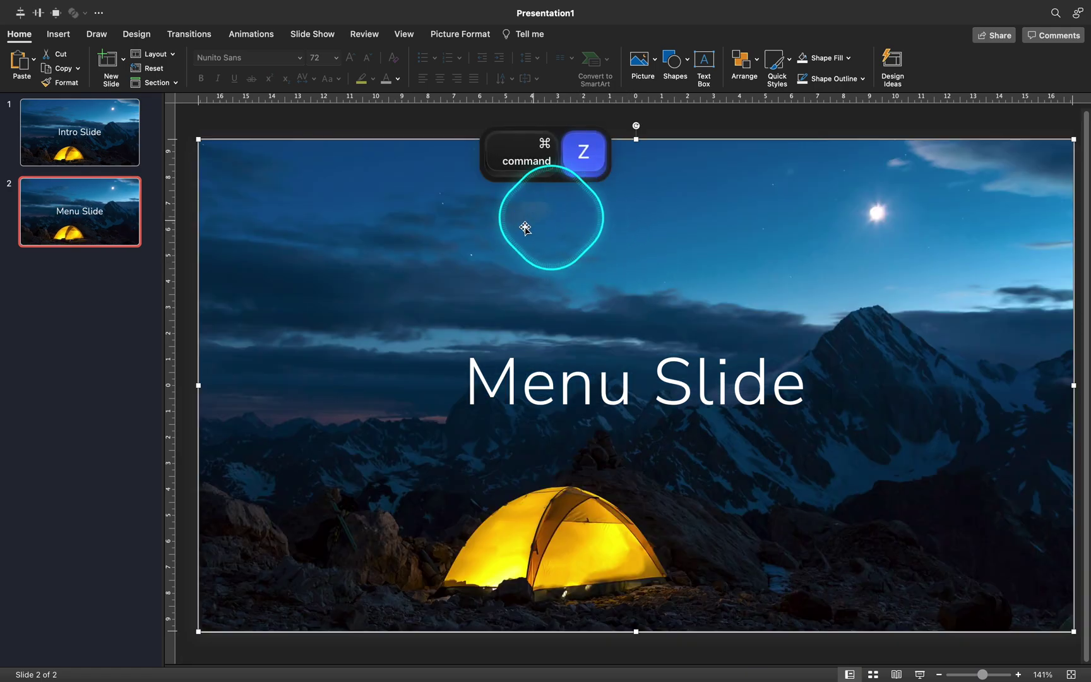
# Apply a Blur artistic effect with radius 70 to the Menu Slide's tent photo.
pyautogui.rightClick(533, 250)
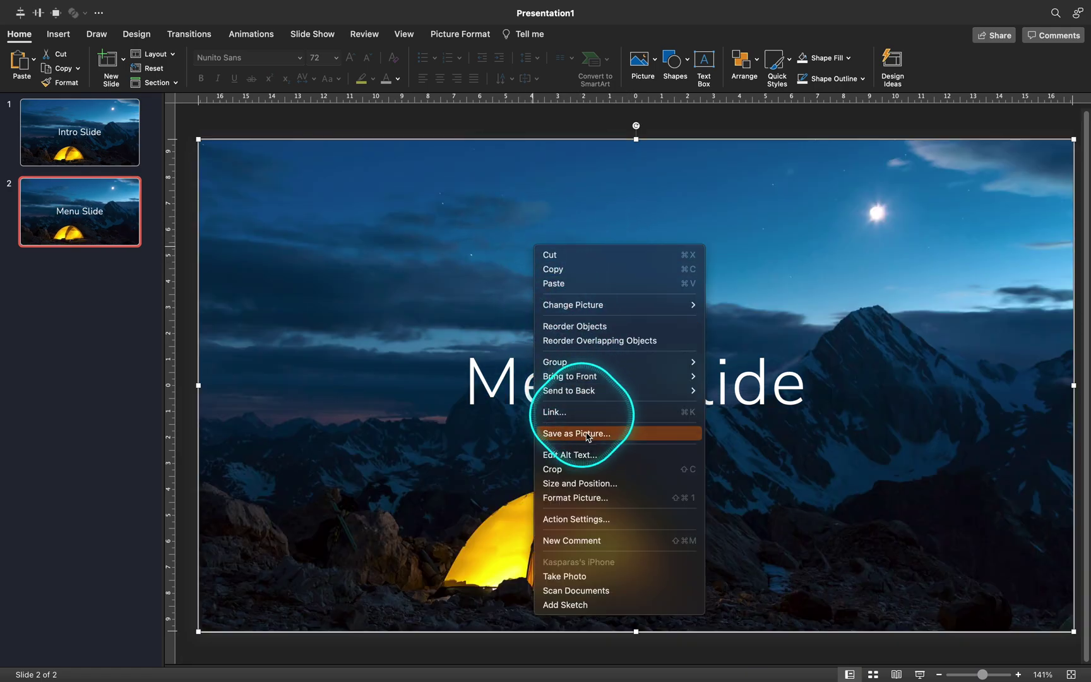
pyautogui.click(596, 497)
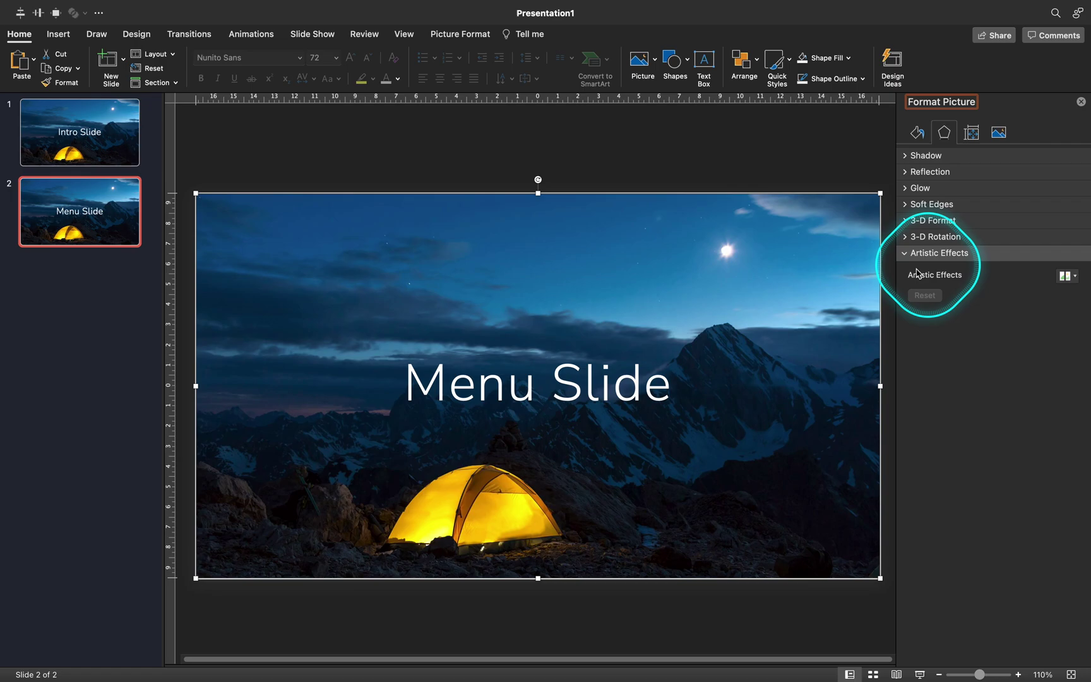
pyautogui.click(1066, 275)
pyautogui.click(1064, 336)
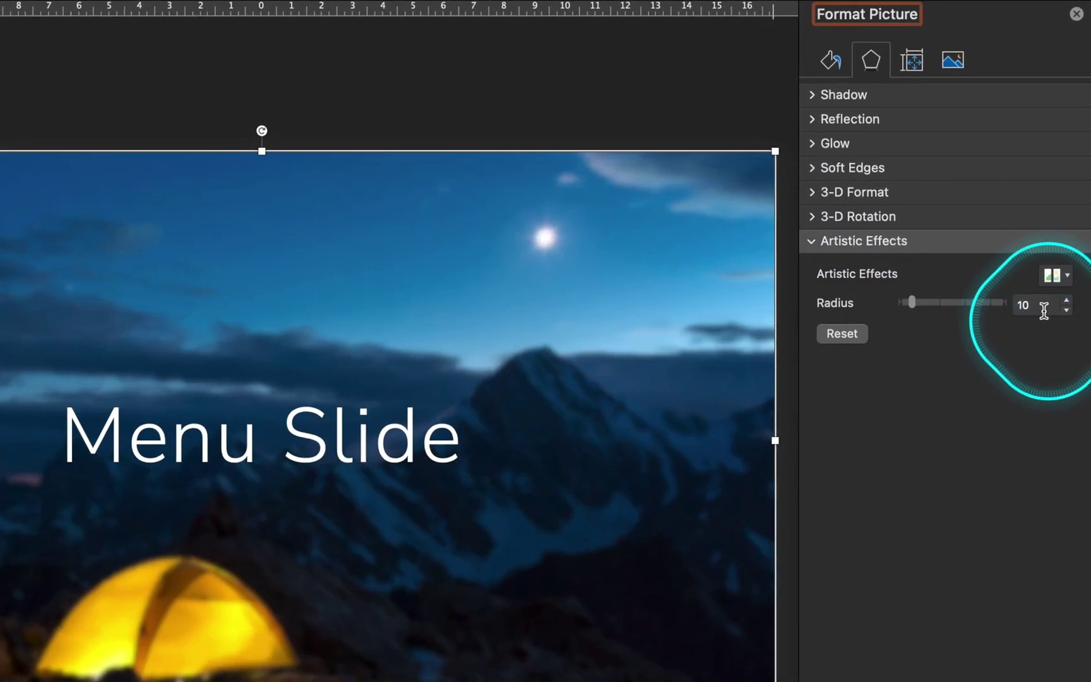
pyautogui.doubleClick(1044, 310)
pyautogui.write('70')
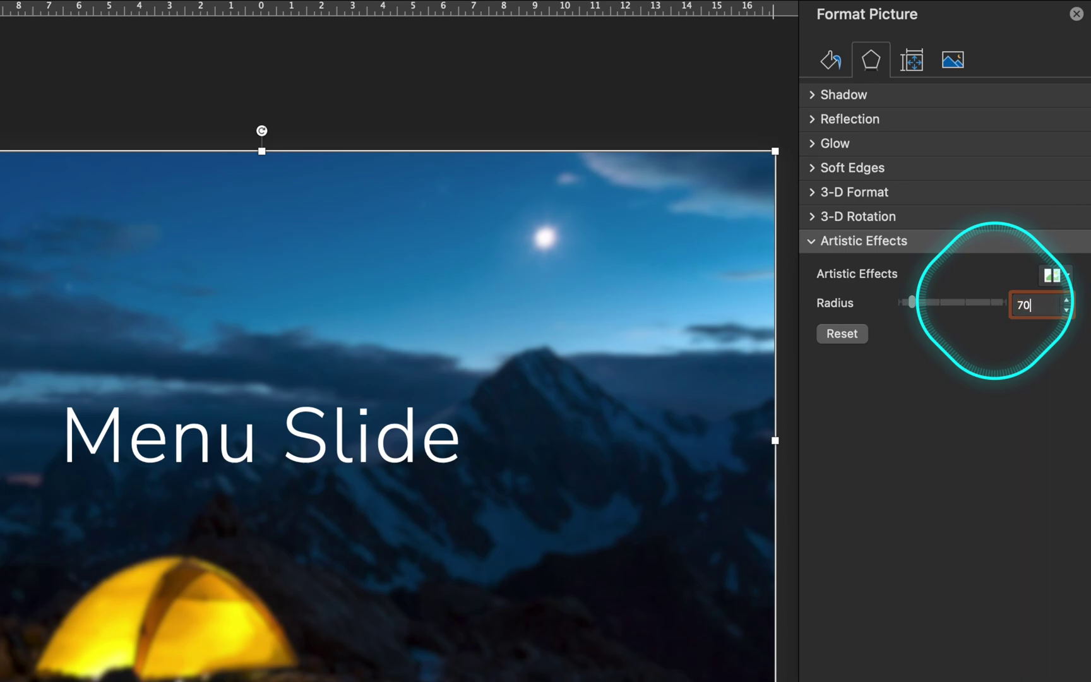
pyautogui.press('Return')
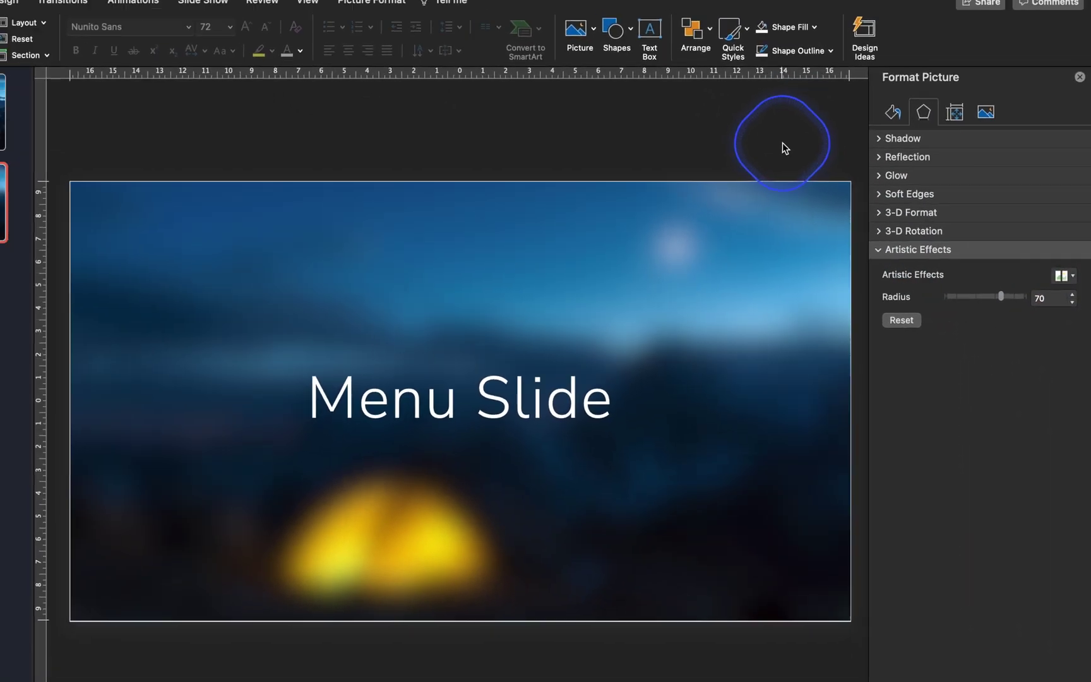
pyautogui.click(626, 80)
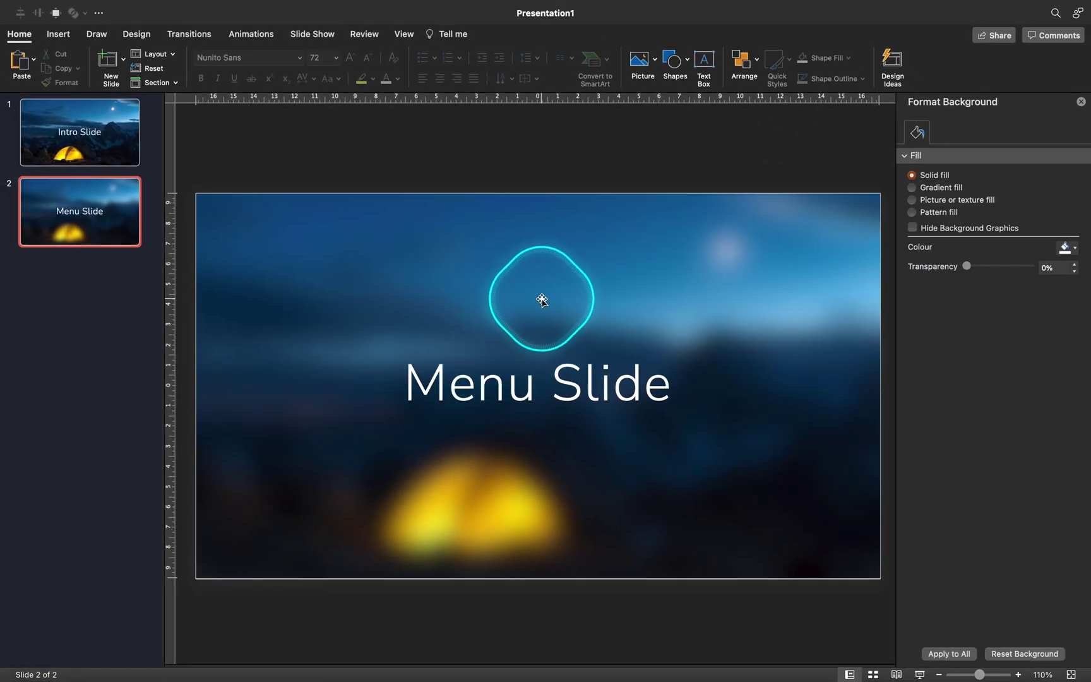
# Copy the Intro Slide's mountain photo and delete it from the slide.
pyautogui.click(129, 133)
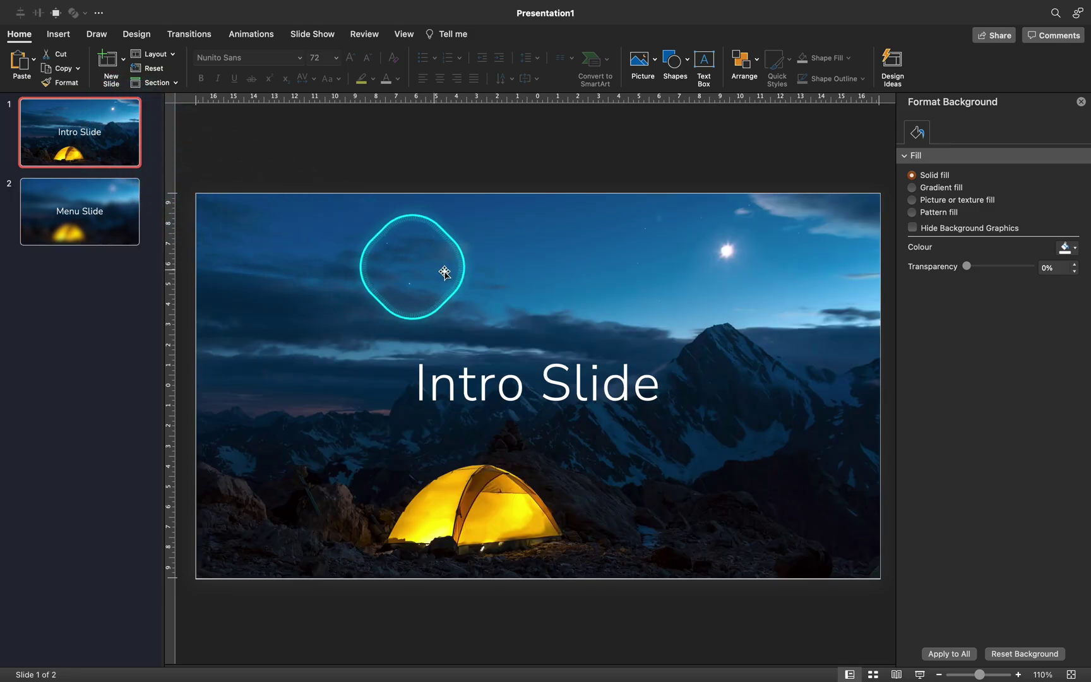
pyautogui.click(370, 248)
pyautogui.moveTo(370, 248); pyautogui.dragTo(404, 334)
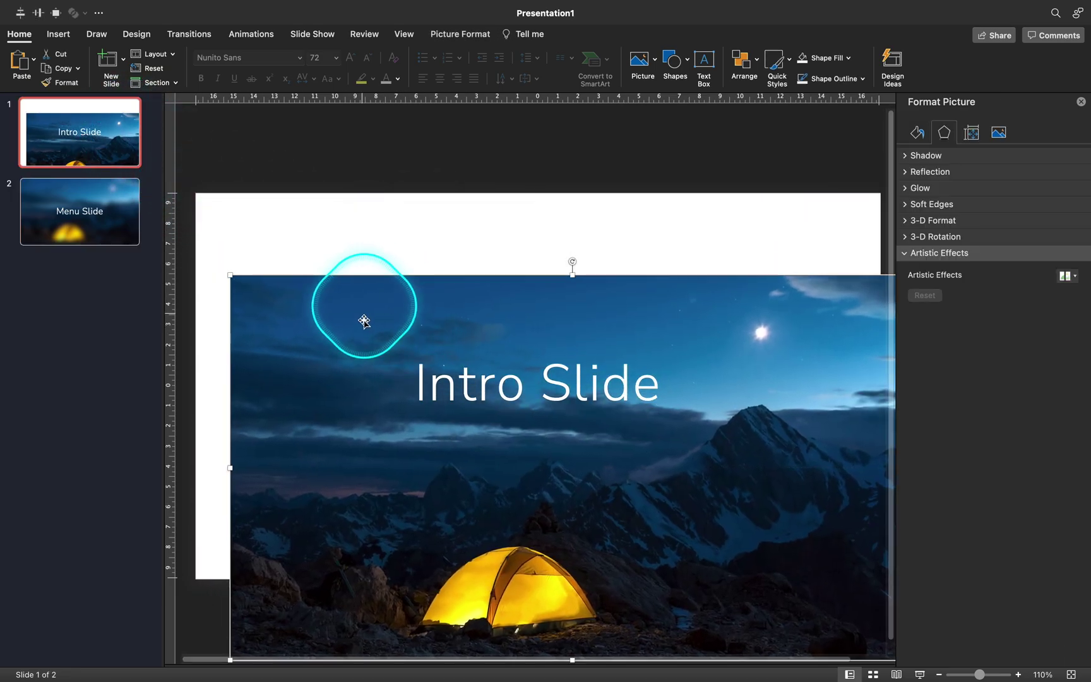
pyautogui.rightClick(376, 316)
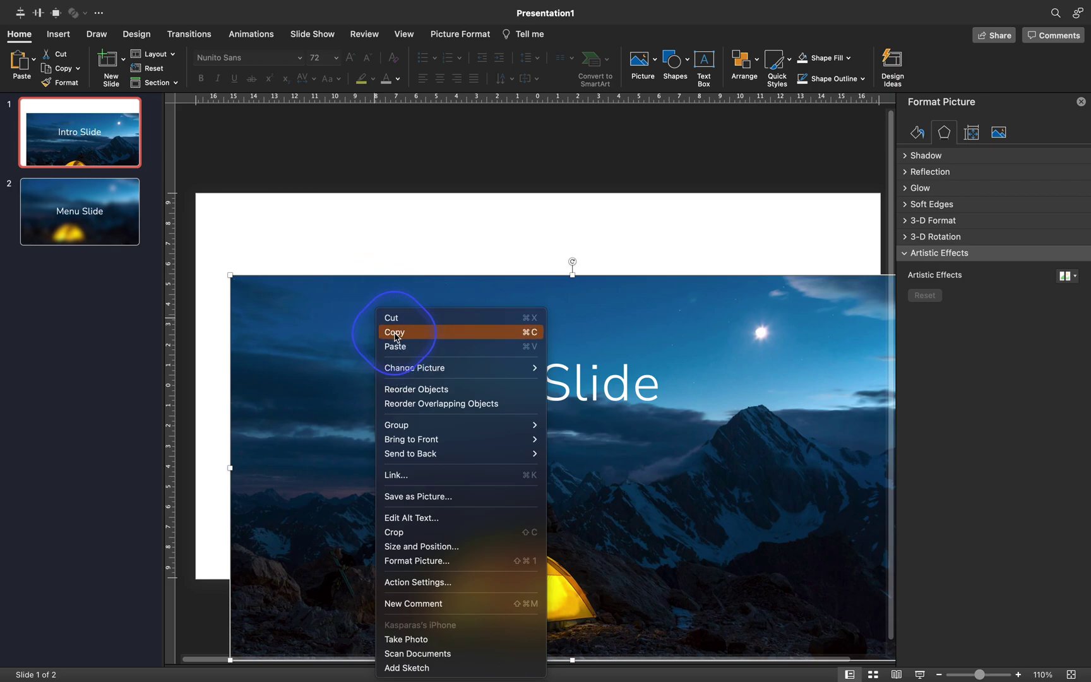
pyautogui.click(395, 335)
pyautogui.press('Delete')
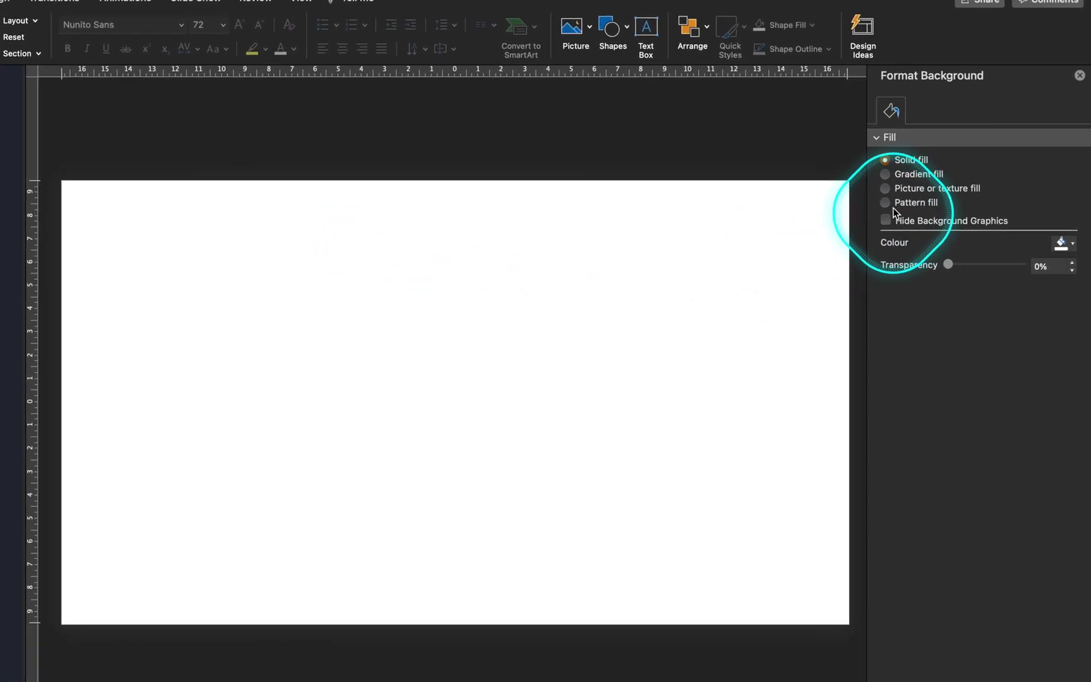
# Set the background to a clipboard picture fill and apply it to all slides.
pyautogui.click(886, 188)
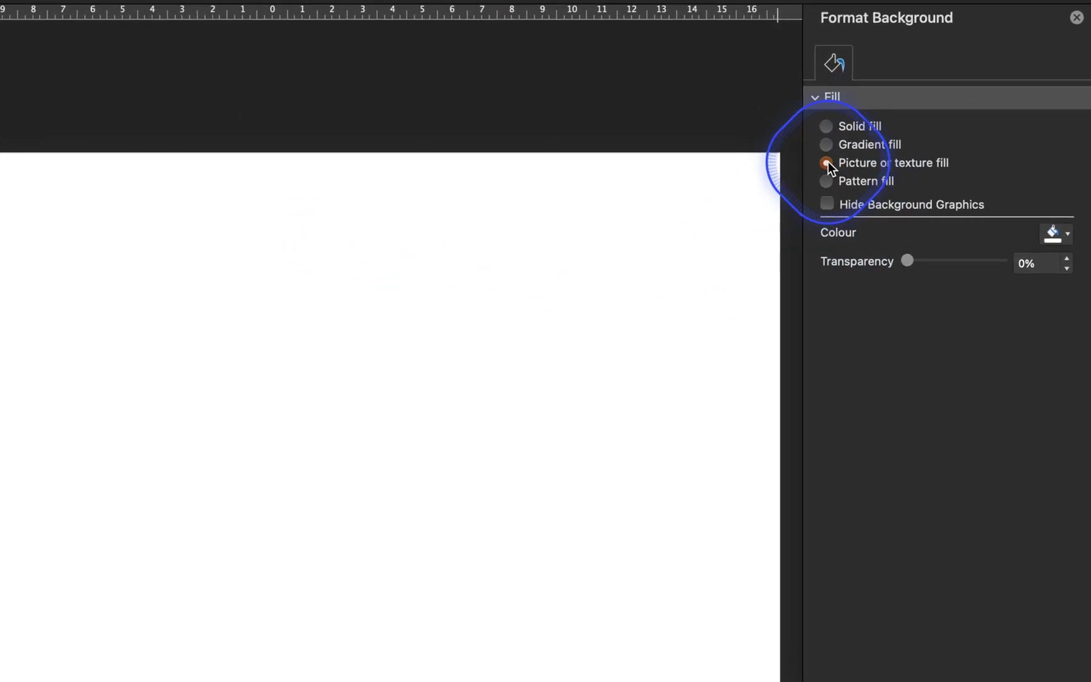
pyautogui.click(968, 267)
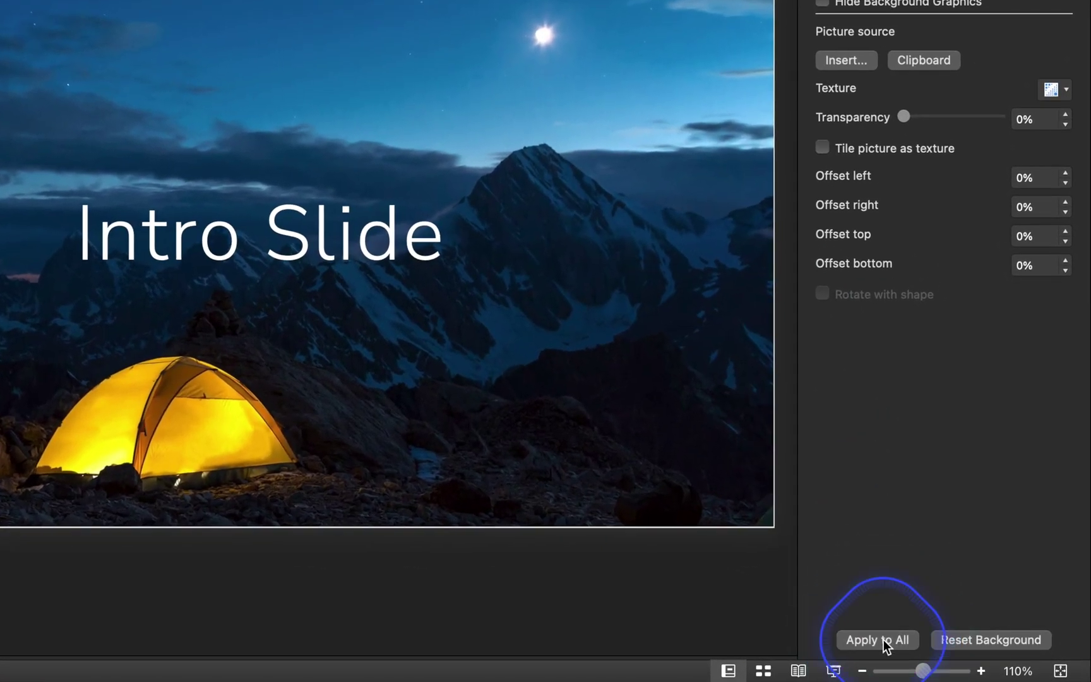
pyautogui.click(884, 640)
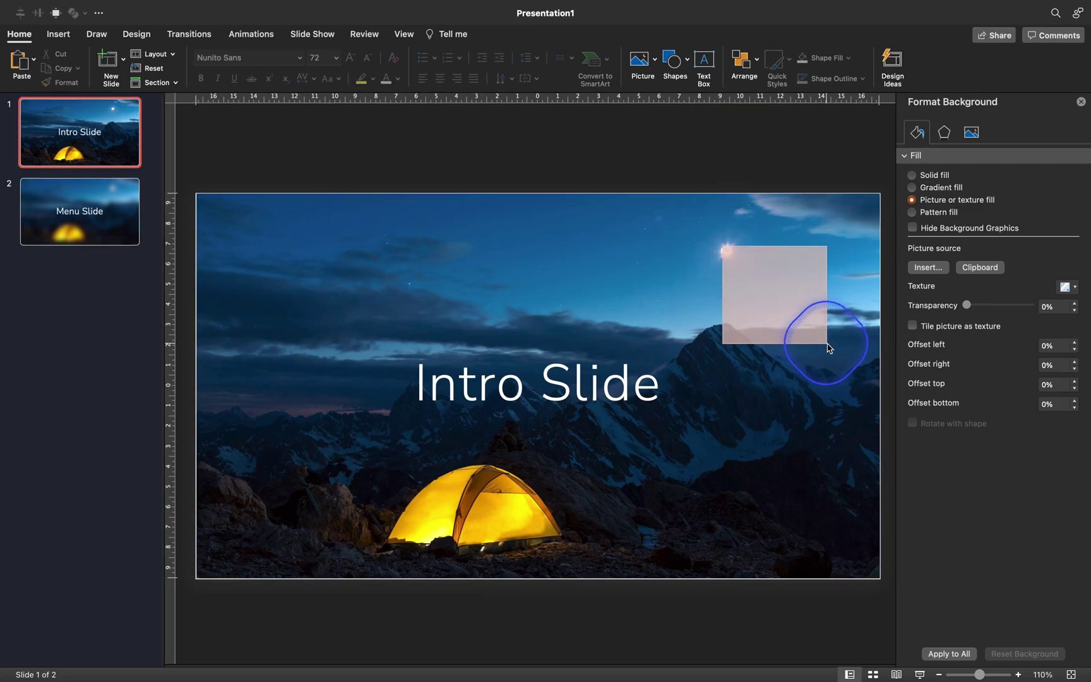
pyautogui.moveTo(829, 347); pyautogui.dragTo(776, 285)
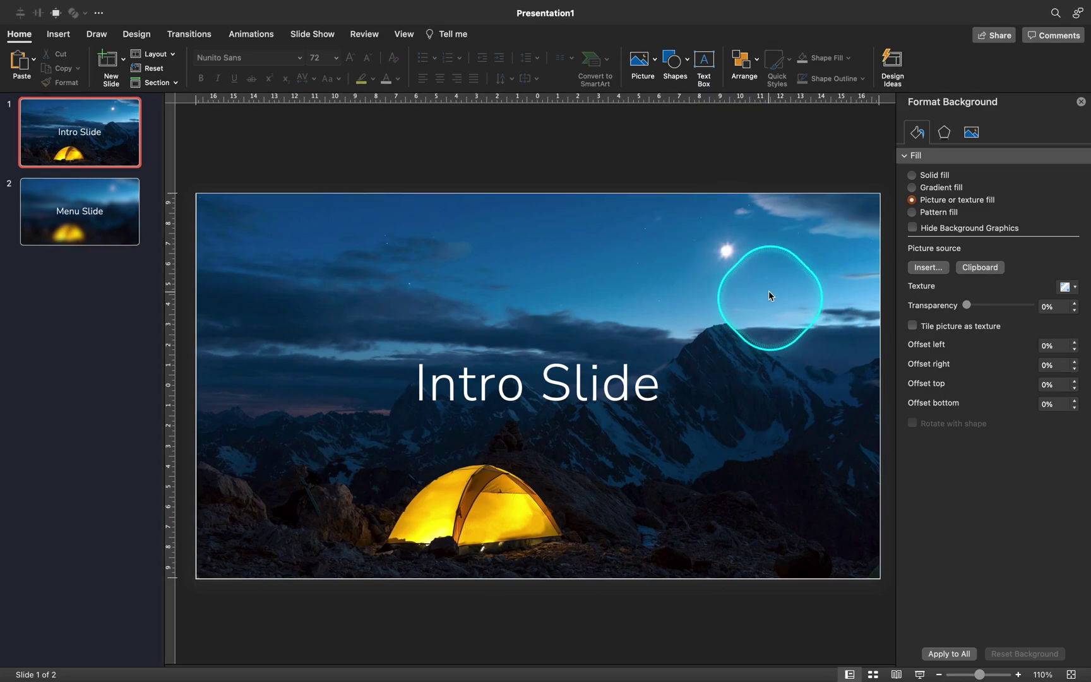
# Shift the Menu Slide's blurred picture aside to reveal the new background beneath.
pyautogui.click(122, 203)
pyautogui.moveTo(392, 267); pyautogui.dragTo(328, 488)
pyautogui.moveTo(341, 240); pyautogui.dragTo(445, 331)
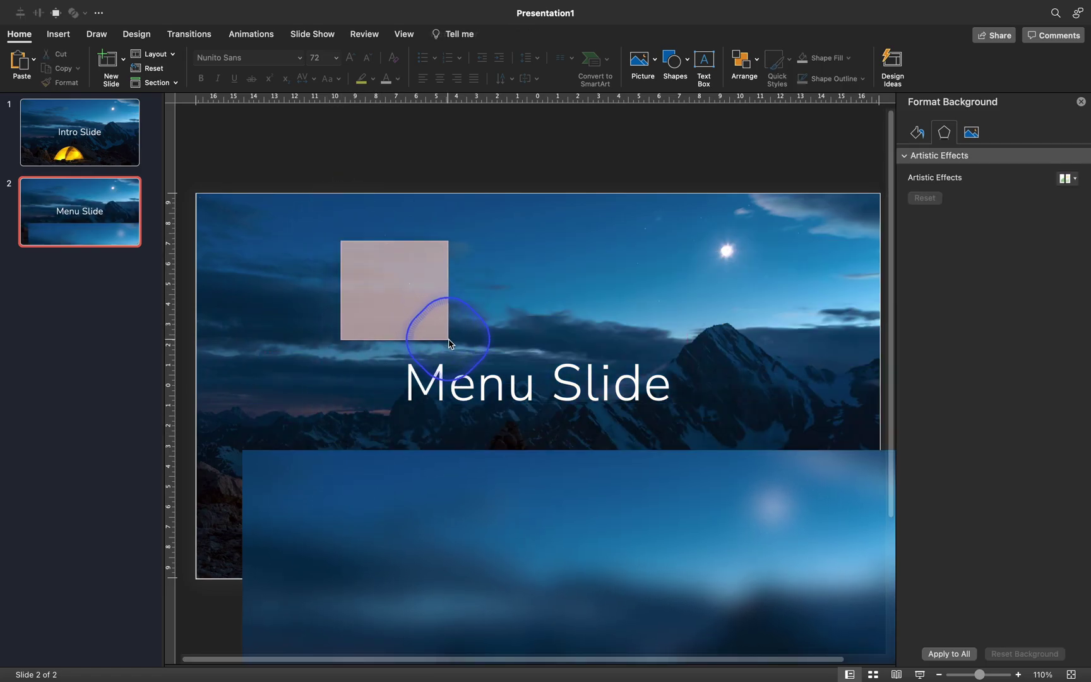
pyautogui.click(106, 139)
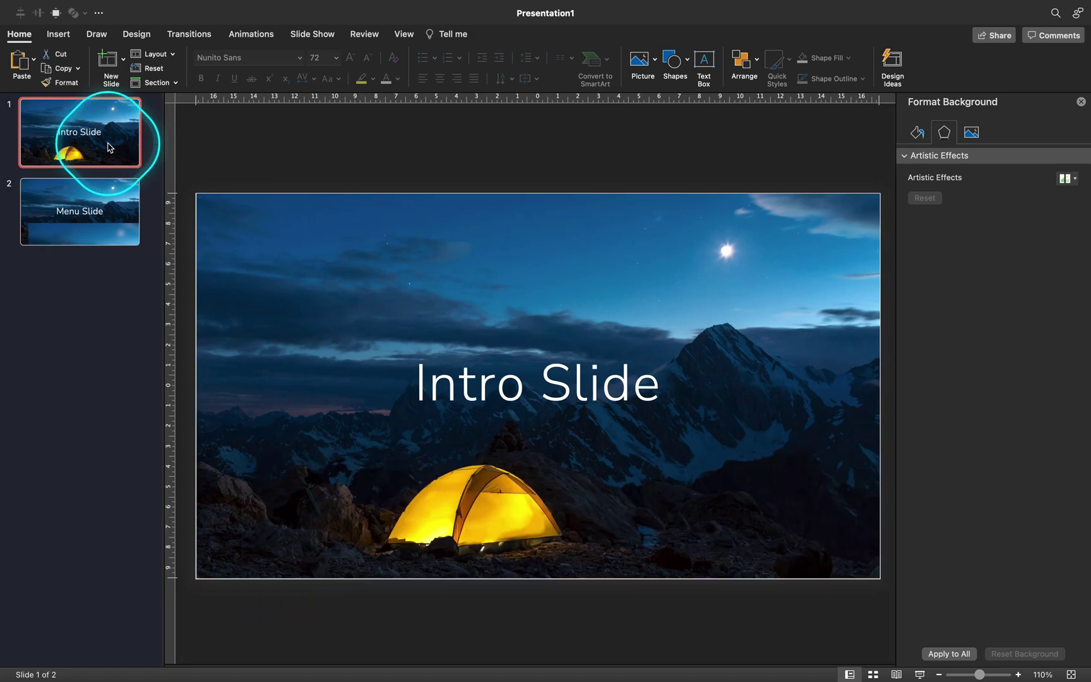
pyautogui.click(122, 208)
# Undo the picture move so it covers the slide again, and close the Format Picture pane.
pyautogui.moveTo(326, 509); pyautogui.dragTo(334, 276)
pyautogui.click(39, 12)
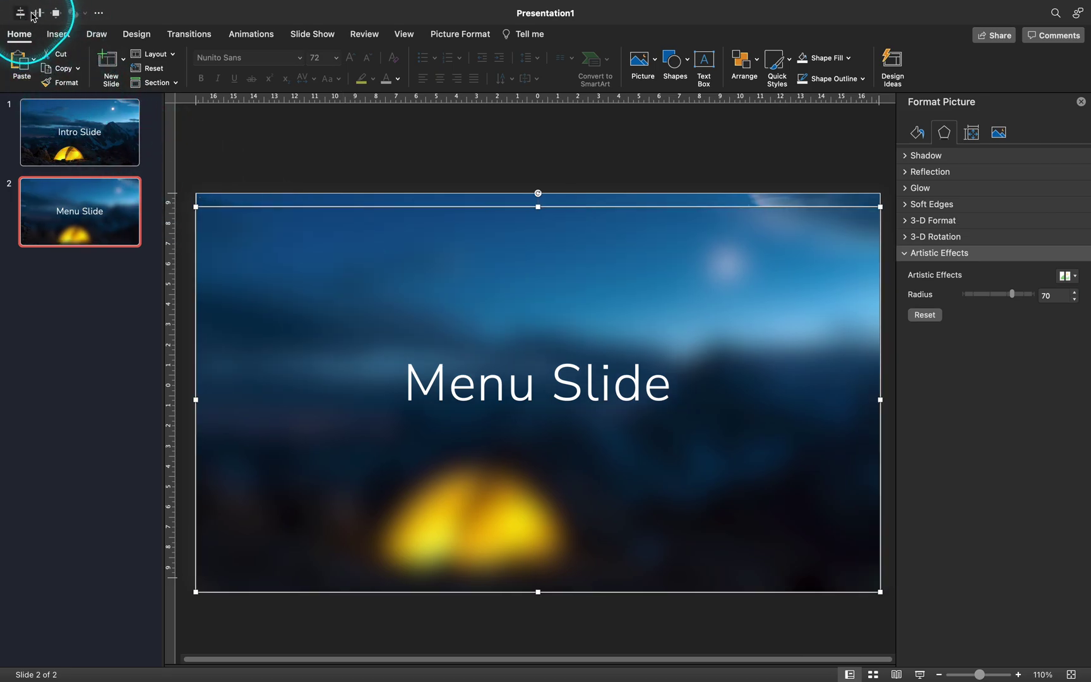
pyautogui.click(1081, 101)
pyautogui.click(425, 130)
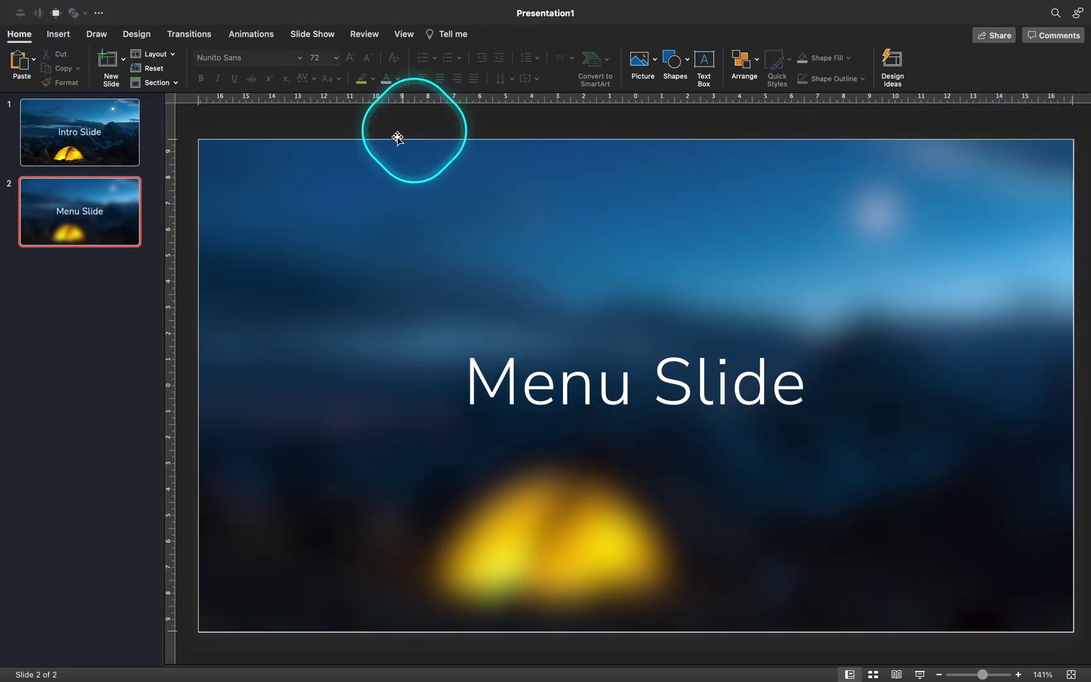
pyautogui.click(117, 130)
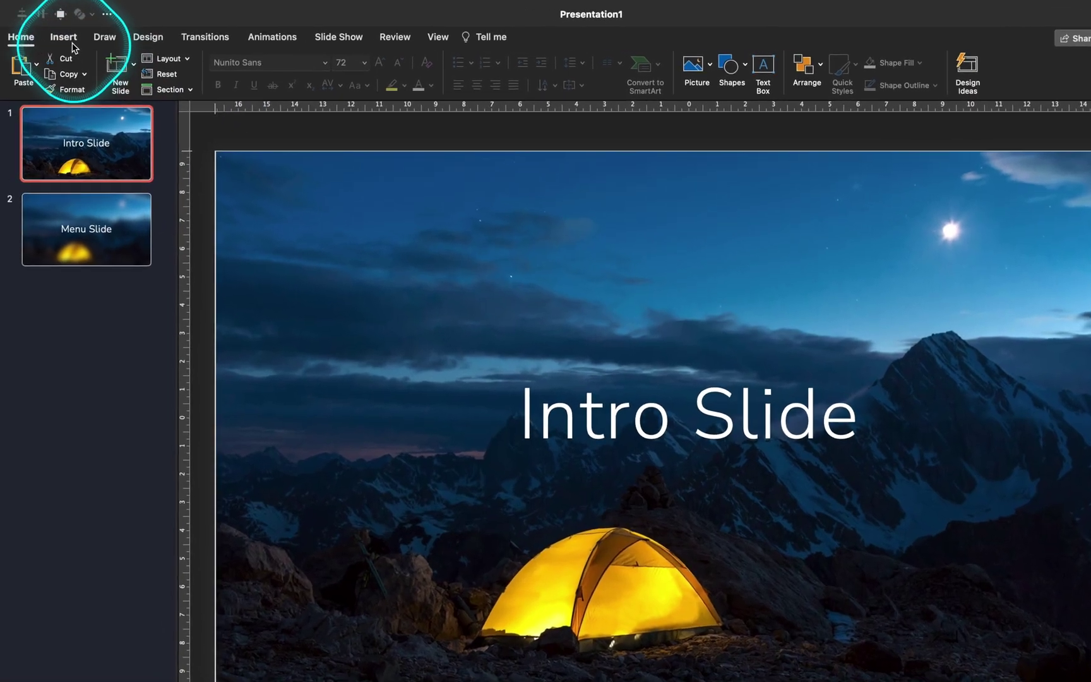
# Draw a small rectangle bar at the slide's top-left with no outline and white fill.
pyautogui.click(58, 34)
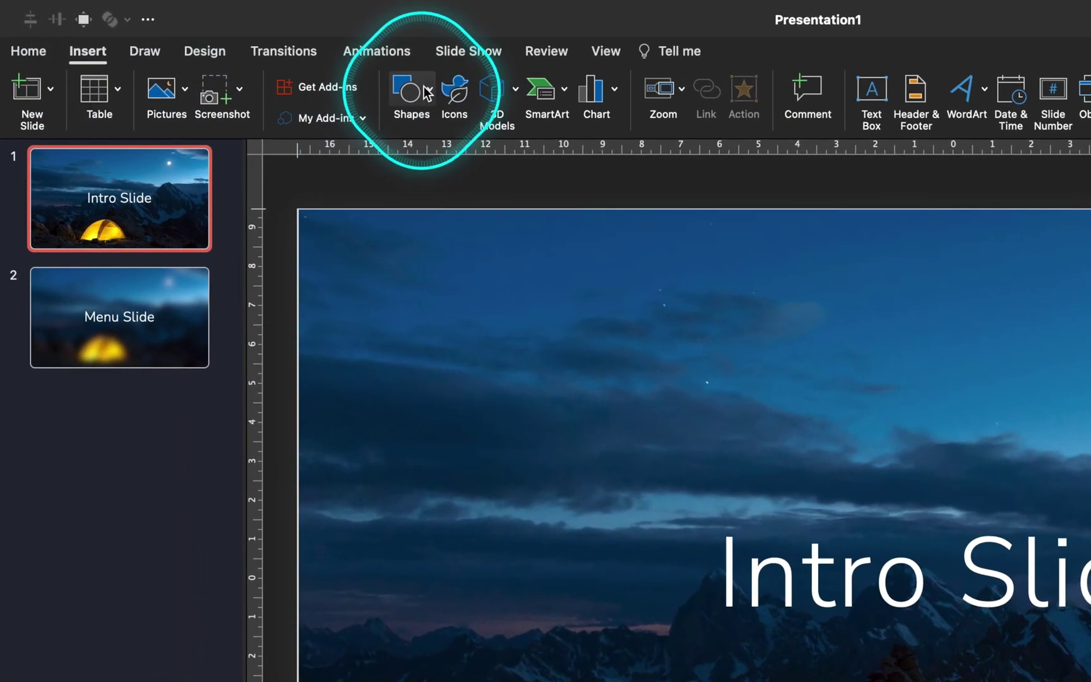
pyautogui.click(399, 88)
pyautogui.click(507, 153)
pyautogui.moveTo(384, 285); pyautogui.dragTo(464, 310)
pyautogui.click(616, 87)
pyautogui.click(644, 129)
pyautogui.click(579, 89)
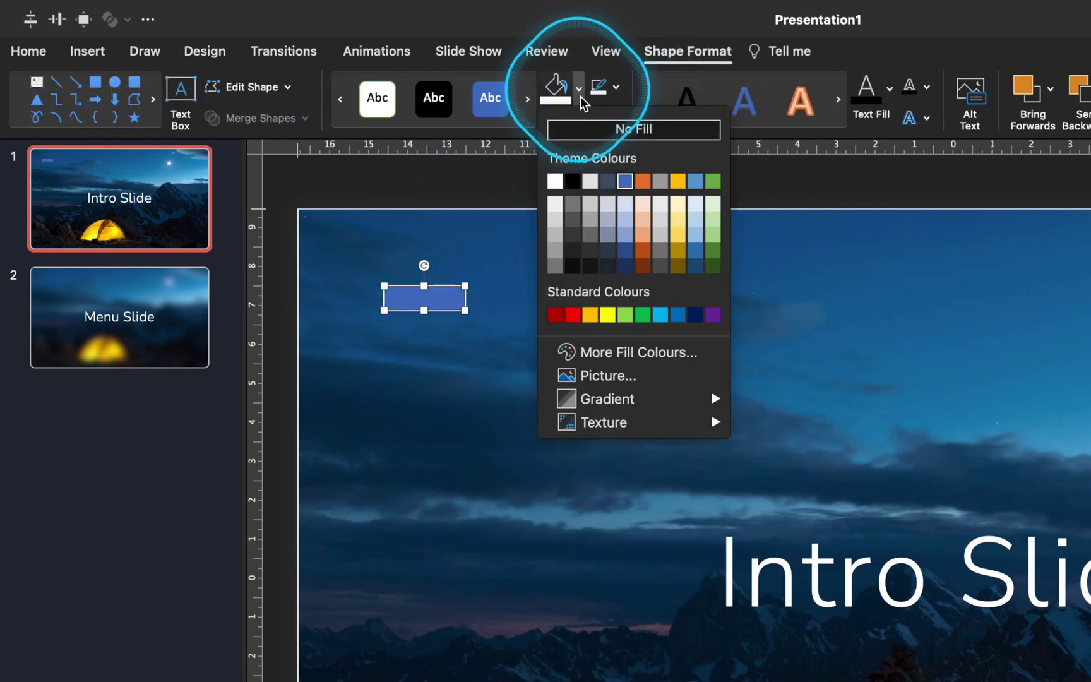
pyautogui.click(555, 181)
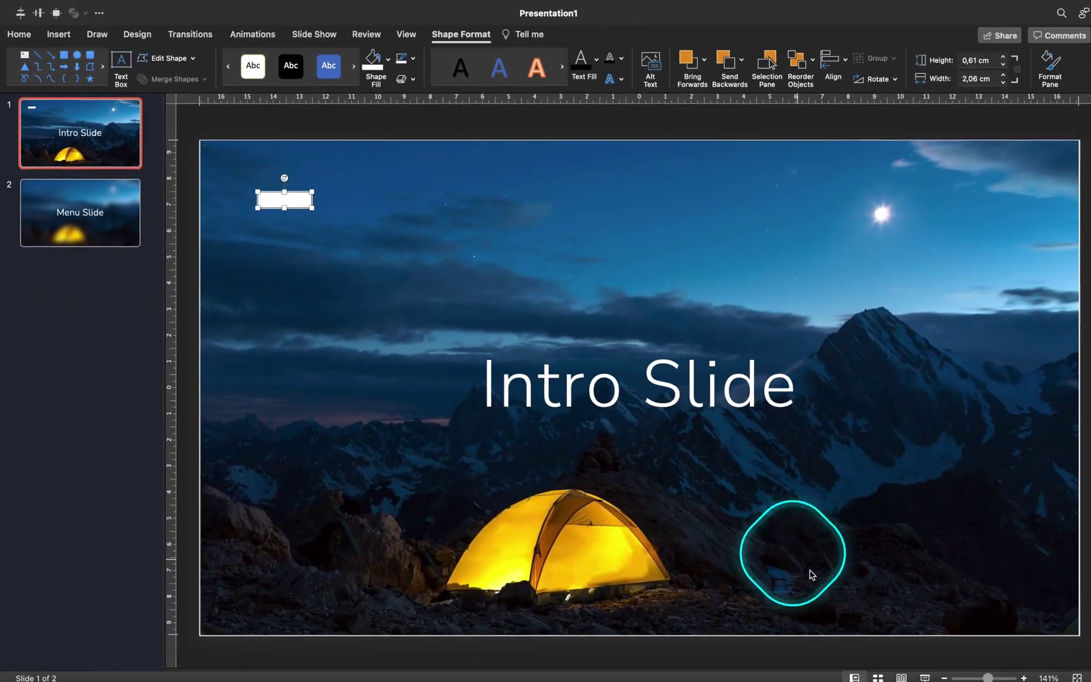
# Duplicate the white bar twice below it and select all three bars.
pyautogui.moveTo(987, 677); pyautogui.dragTo(992, 677)
pyautogui.click(354, 219)
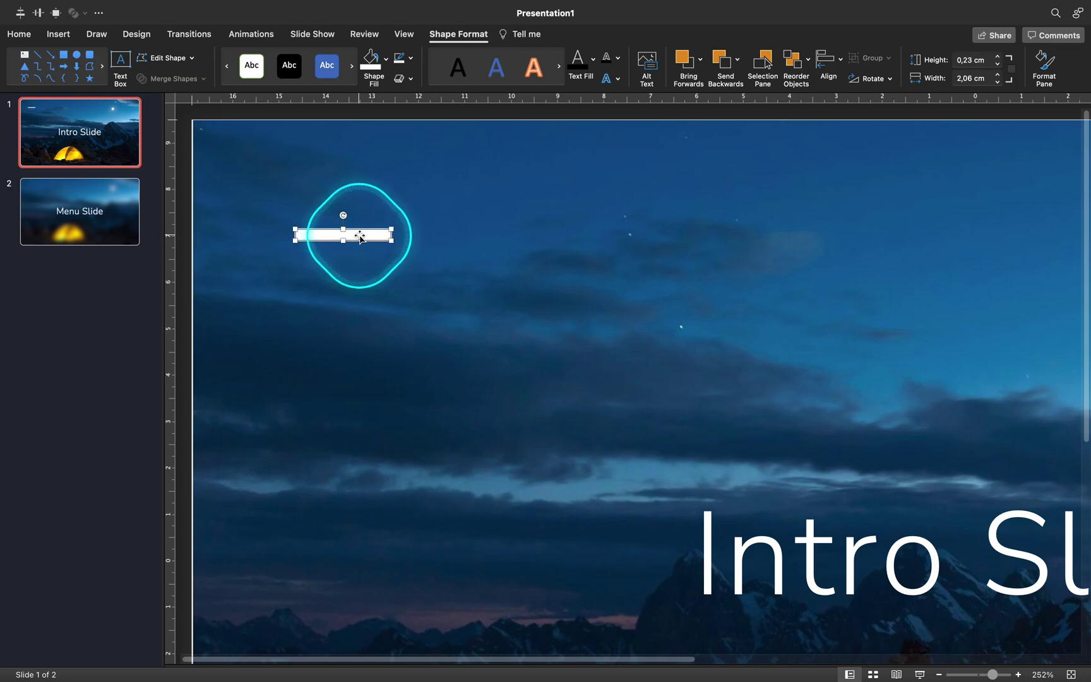
pyautogui.moveTo(344, 197); pyautogui.dragTo(349, 251)
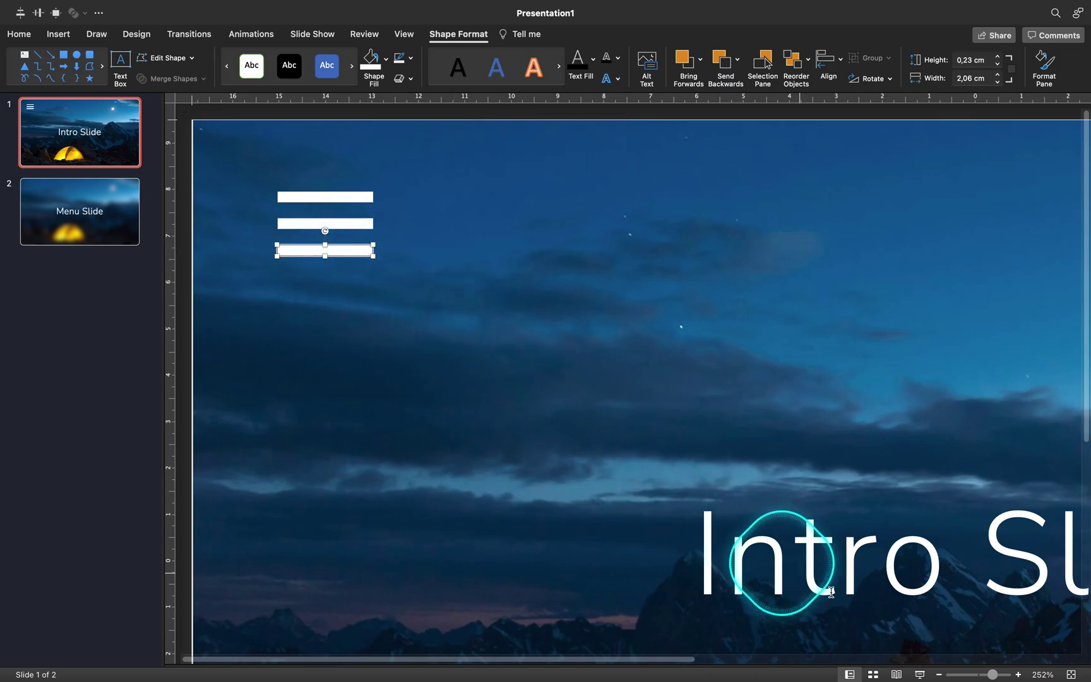
pyautogui.click(1071, 674)
pyautogui.moveTo(325, 160); pyautogui.dragTo(230, 256)
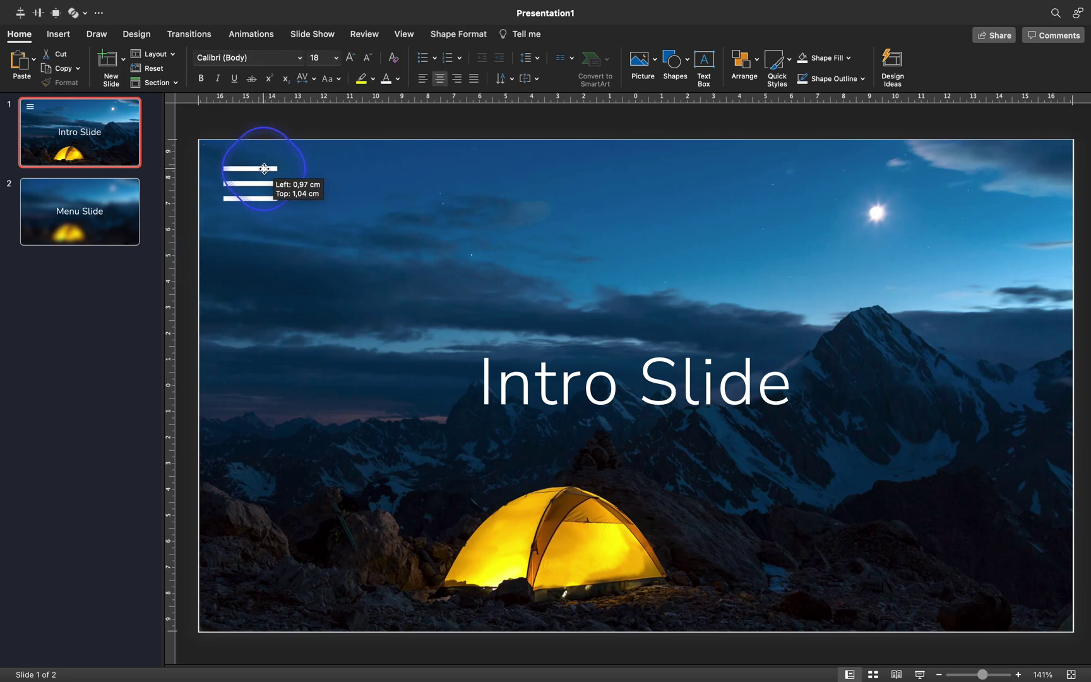
# Rename the top bar '!!menu bar 1' in the Selection Pane.
pyautogui.click(267, 168)
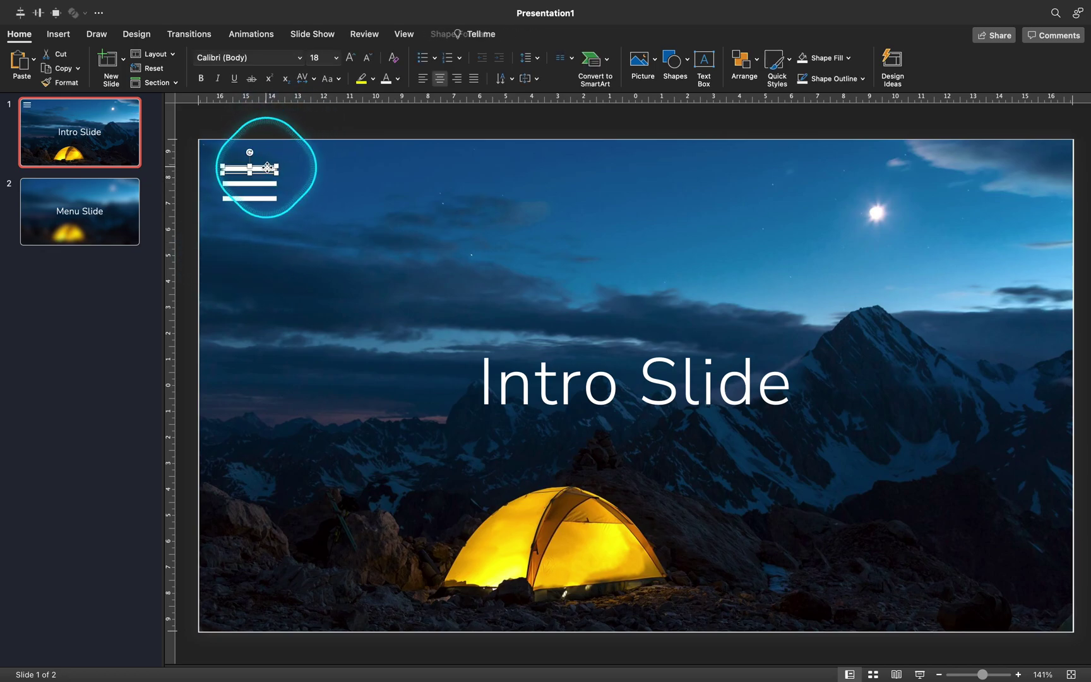
pyautogui.click(743, 66)
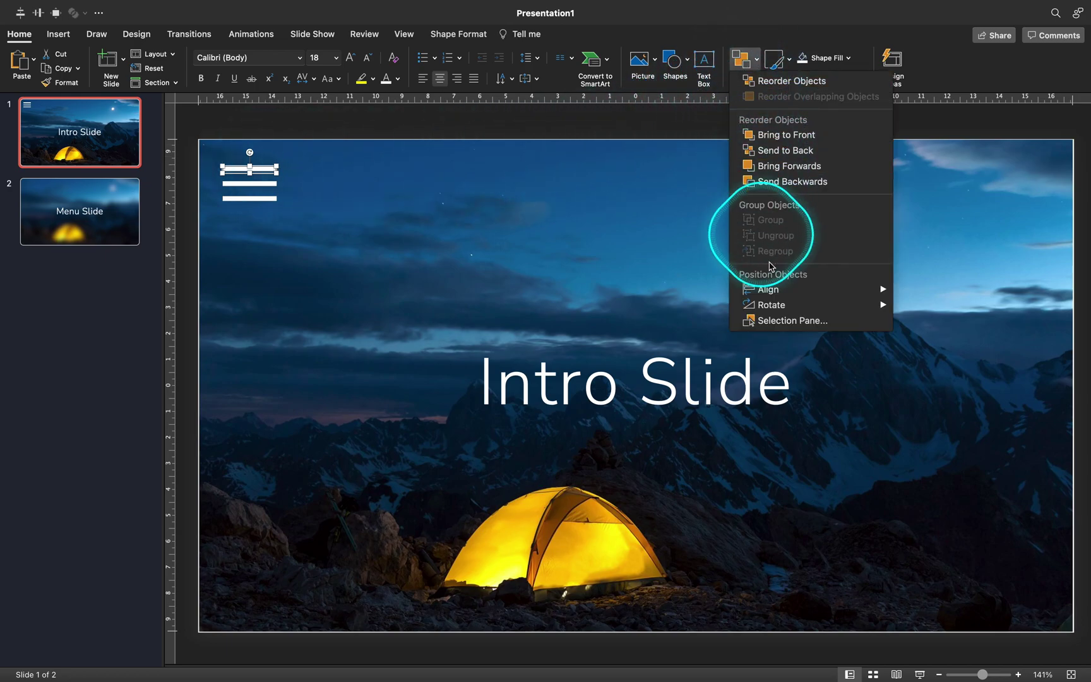
pyautogui.click(789, 320)
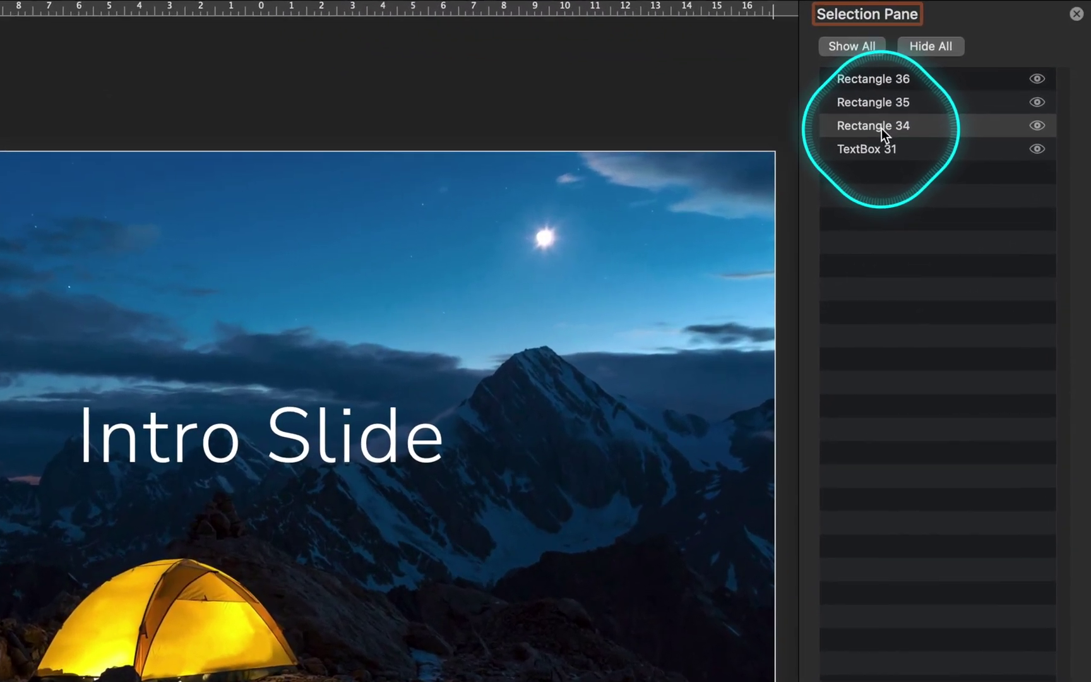
pyautogui.doubleClick(928, 170)
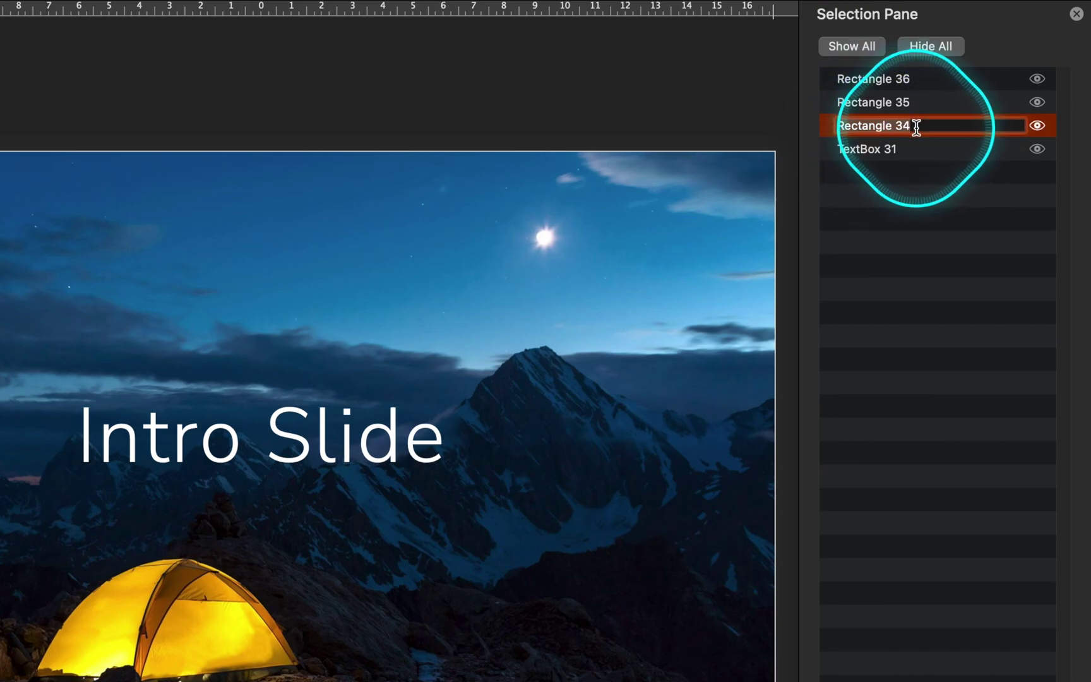
pyautogui.write('!')
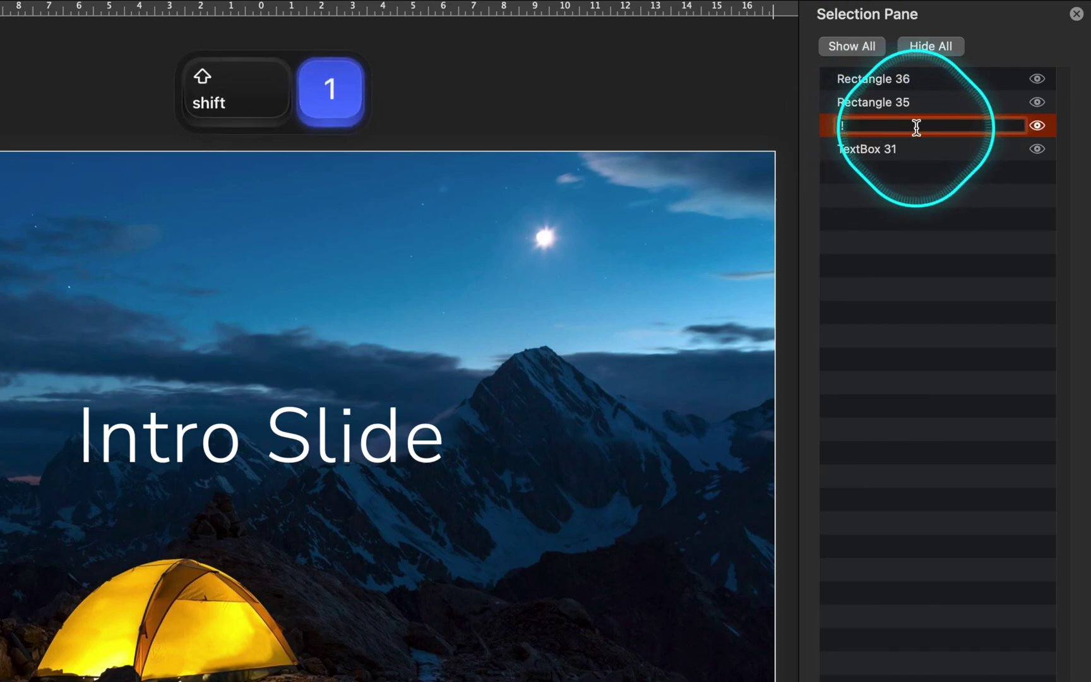
pyautogui.write('!menu bar 1')
pyautogui.press('Return')
# Rename the other bars '!!menu bar 2' and '!!menu bar 3', then select all three.
pyautogui.doubleClick(871, 102)
pyautogui.write('!!menu bar 2')
pyautogui.press('Return')
pyautogui.doubleClick(841, 80)
pyautogui.write('!!menu bar 3')
pyautogui.press('Return')
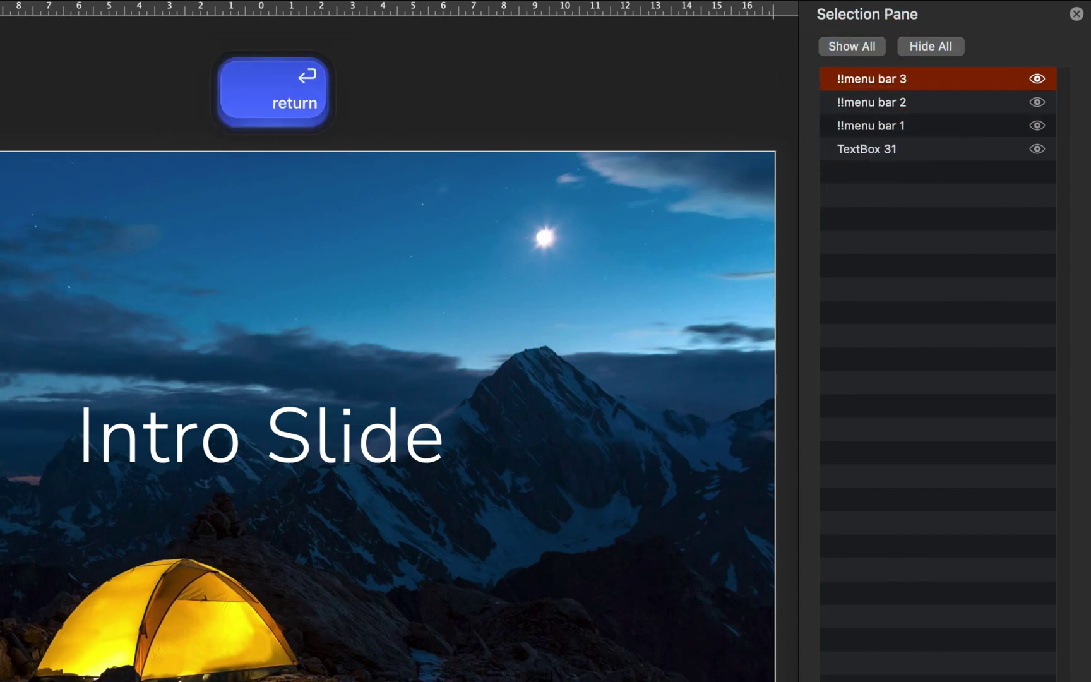
pyautogui.click(857, 102)
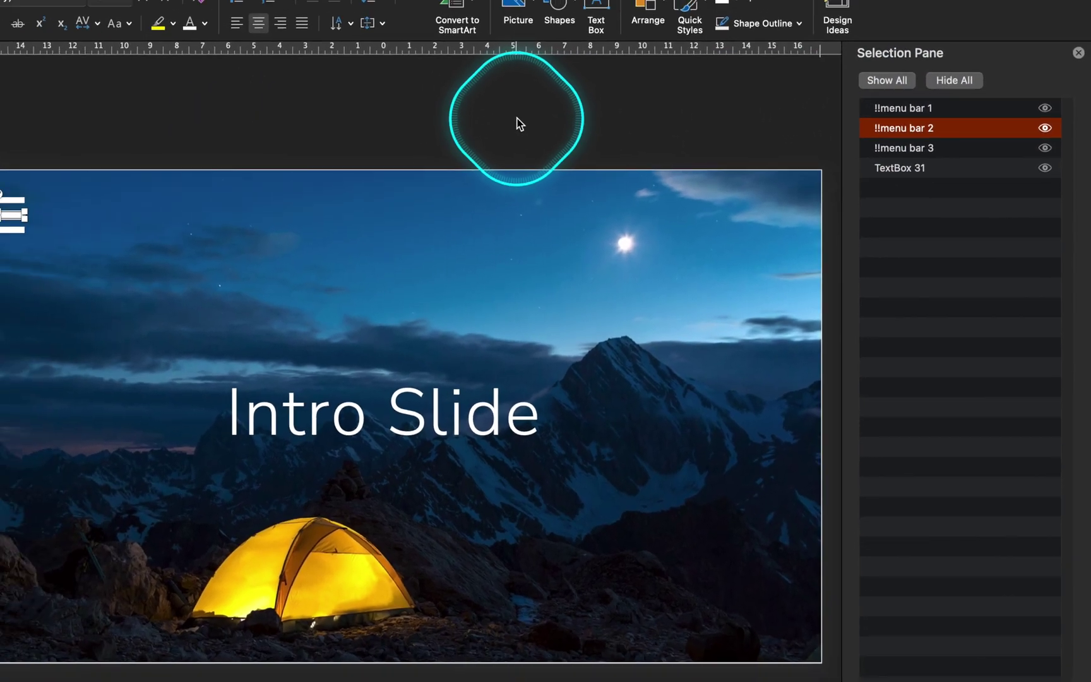
pyautogui.click(510, 122)
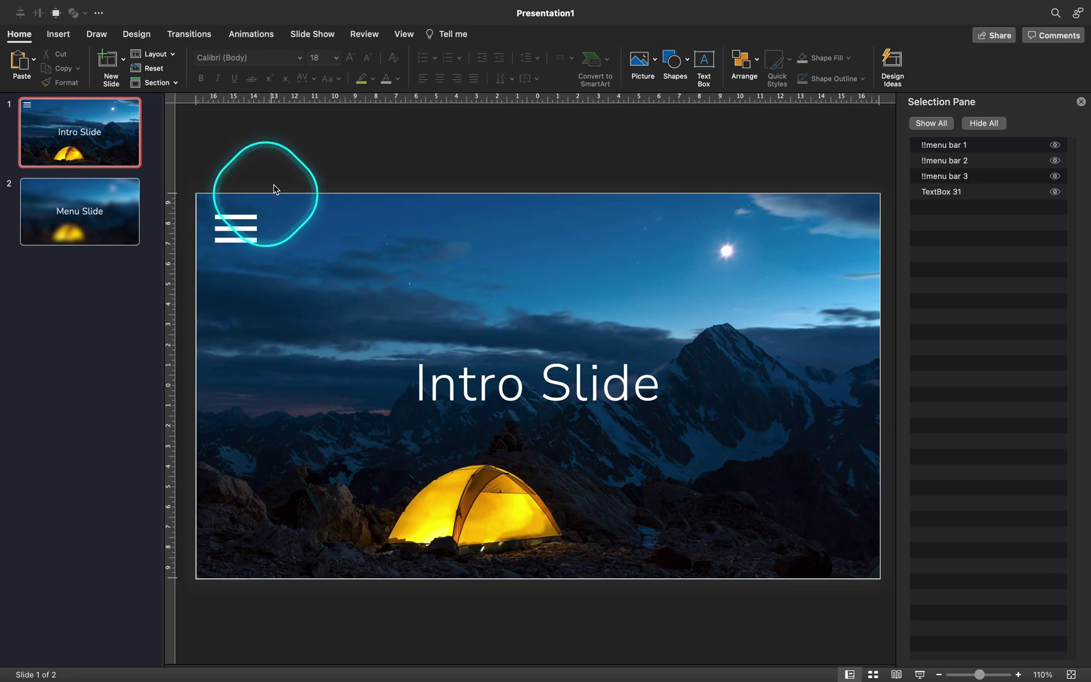
pyautogui.moveTo(284, 170); pyautogui.dragTo(196, 259)
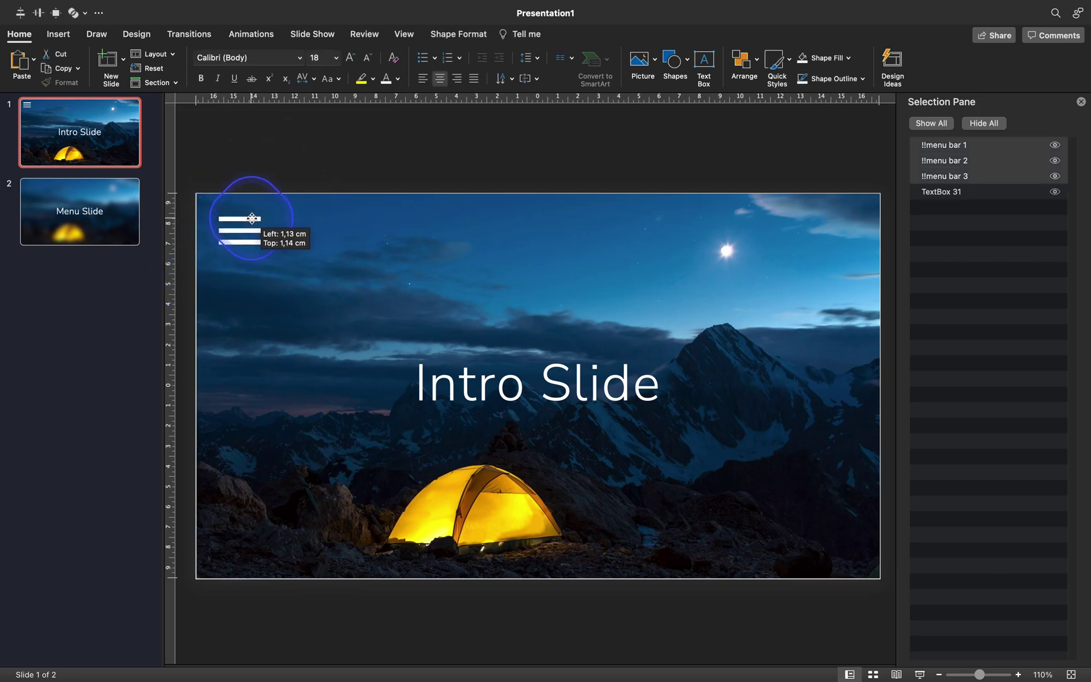
# Paste the three menu bars onto the Menu Slide and delete the middle bar.
pyautogui.click(262, 168)
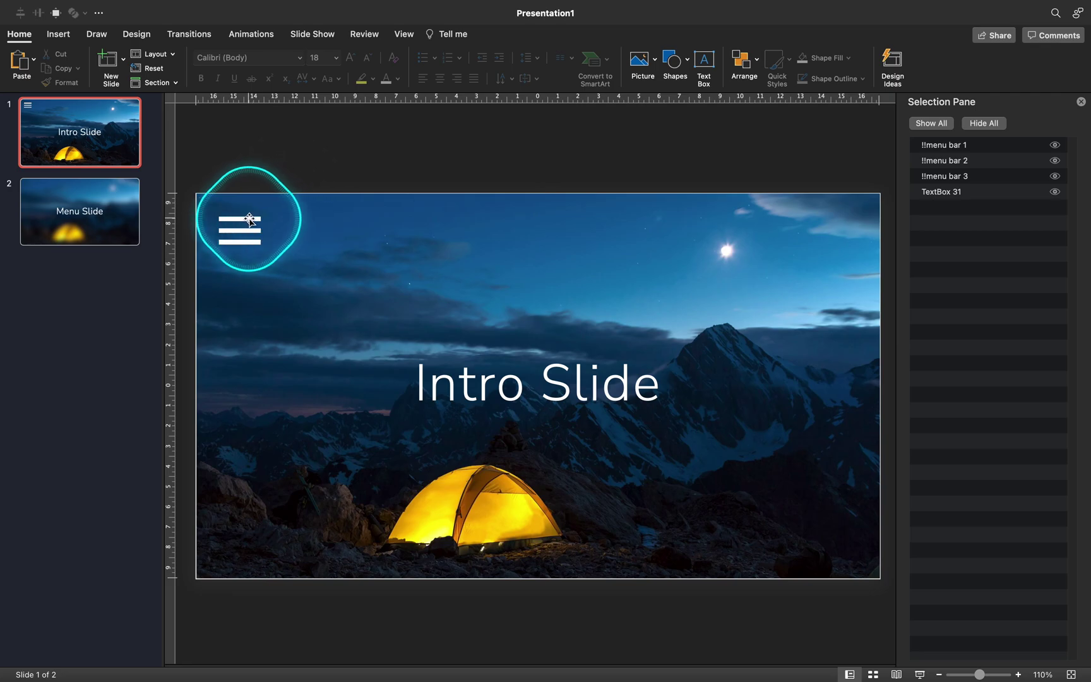
pyautogui.moveTo(277, 198); pyautogui.dragTo(212, 275)
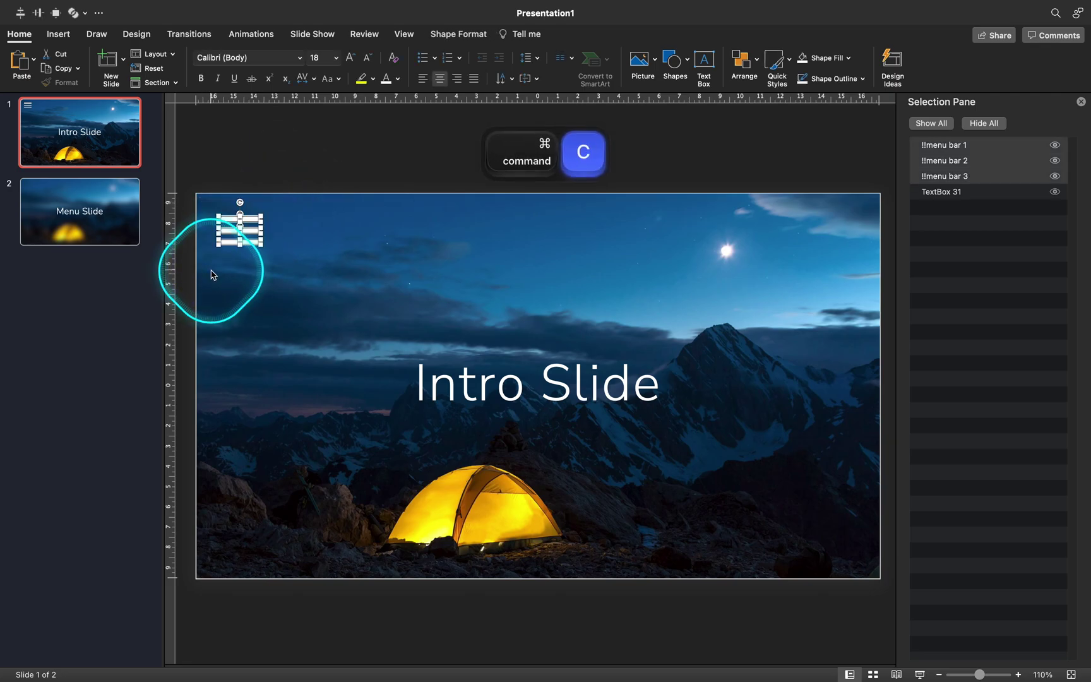
pyautogui.click(129, 209)
pyautogui.press('cmd+v')
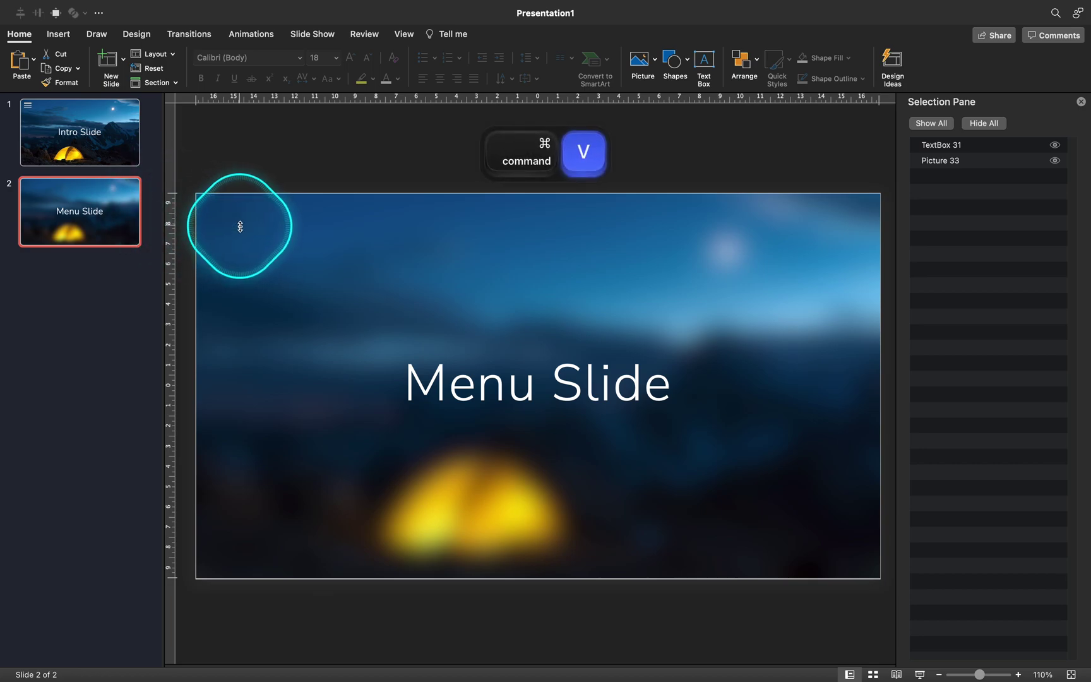
pyautogui.click(264, 155)
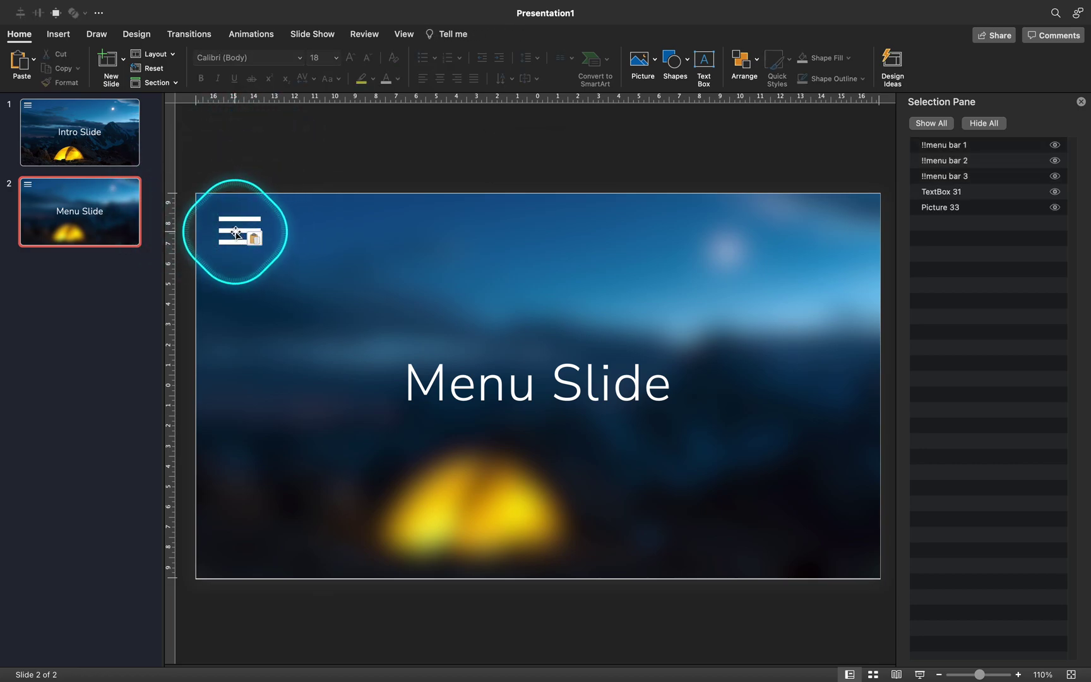
pyautogui.press('BackSpace')
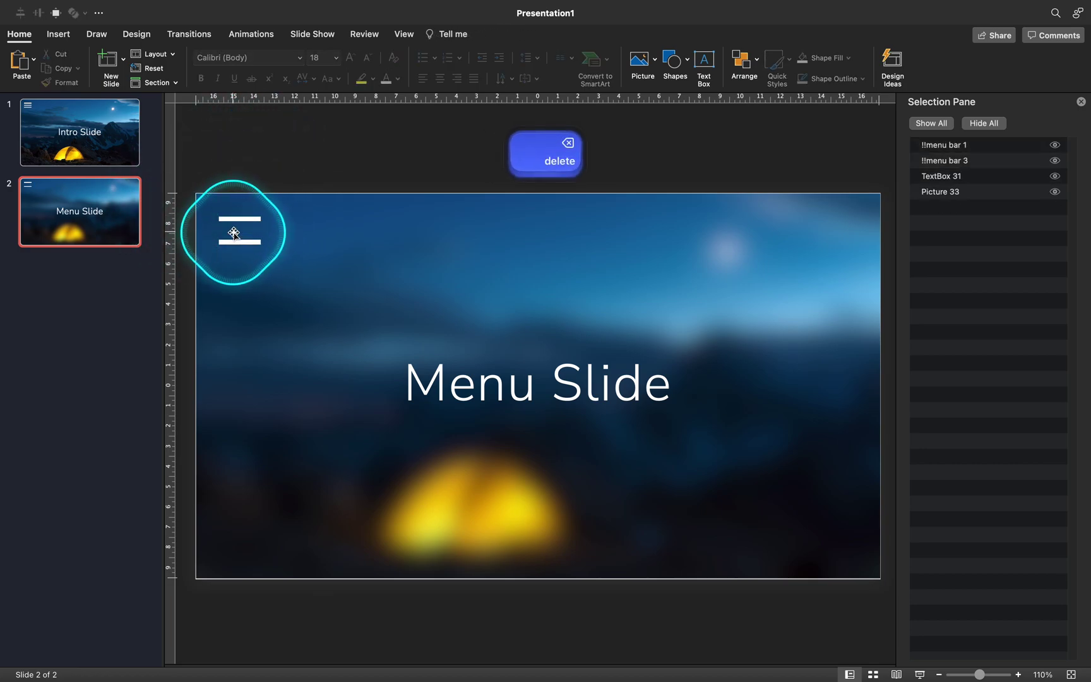
# Rotate and align the top and bottom bars into an X, then select both slides.
pyautogui.click(238, 219)
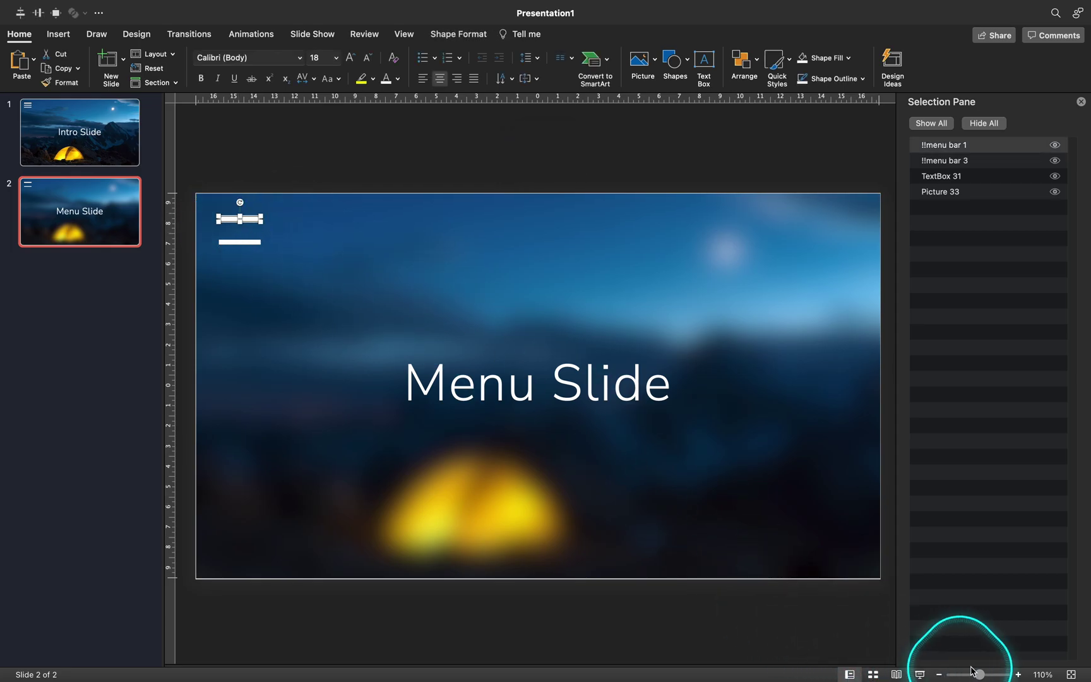
pyautogui.moveTo(977, 675); pyautogui.dragTo(989, 675)
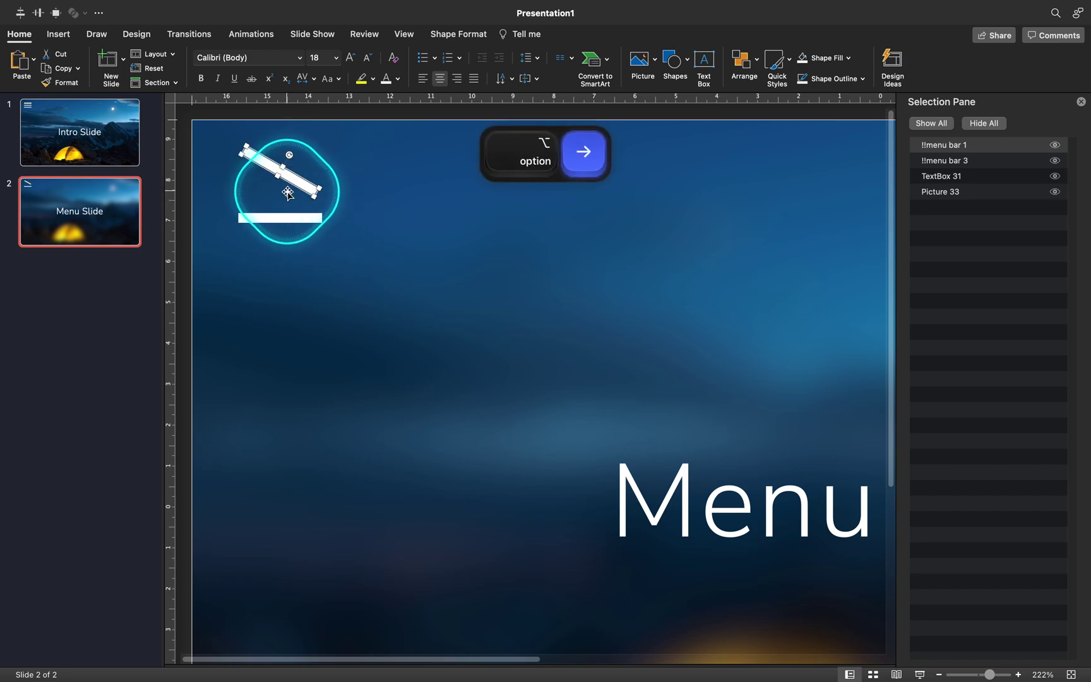
pyautogui.click(275, 216)
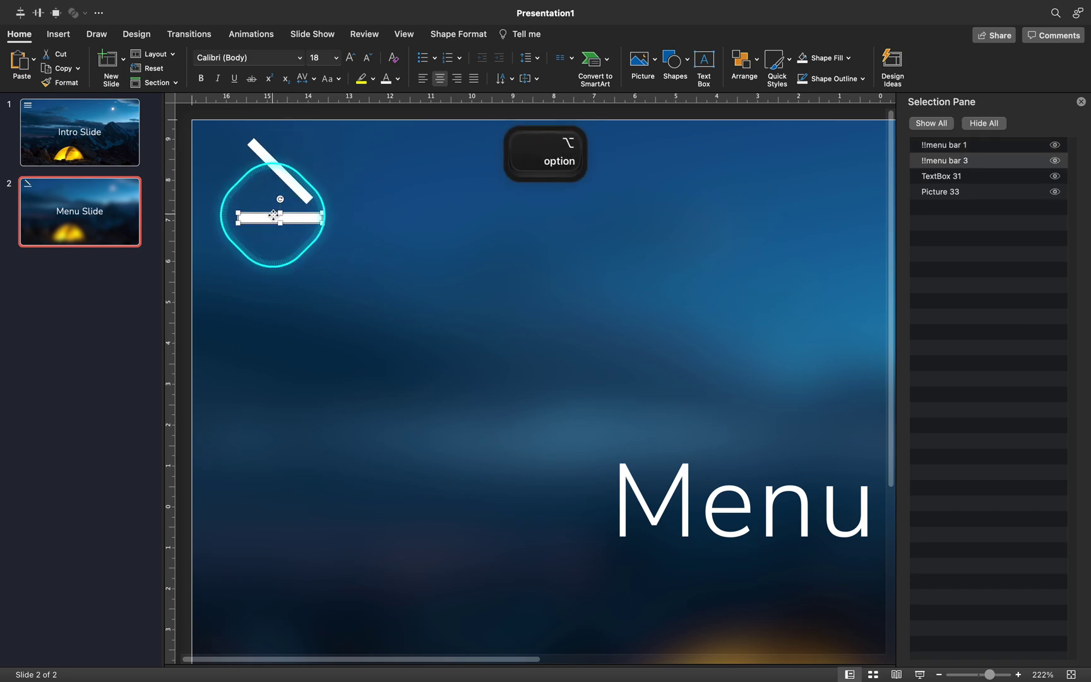
pyautogui.keyDown('shift'); pyautogui.click(257, 150); pyautogui.keyUp('shift')
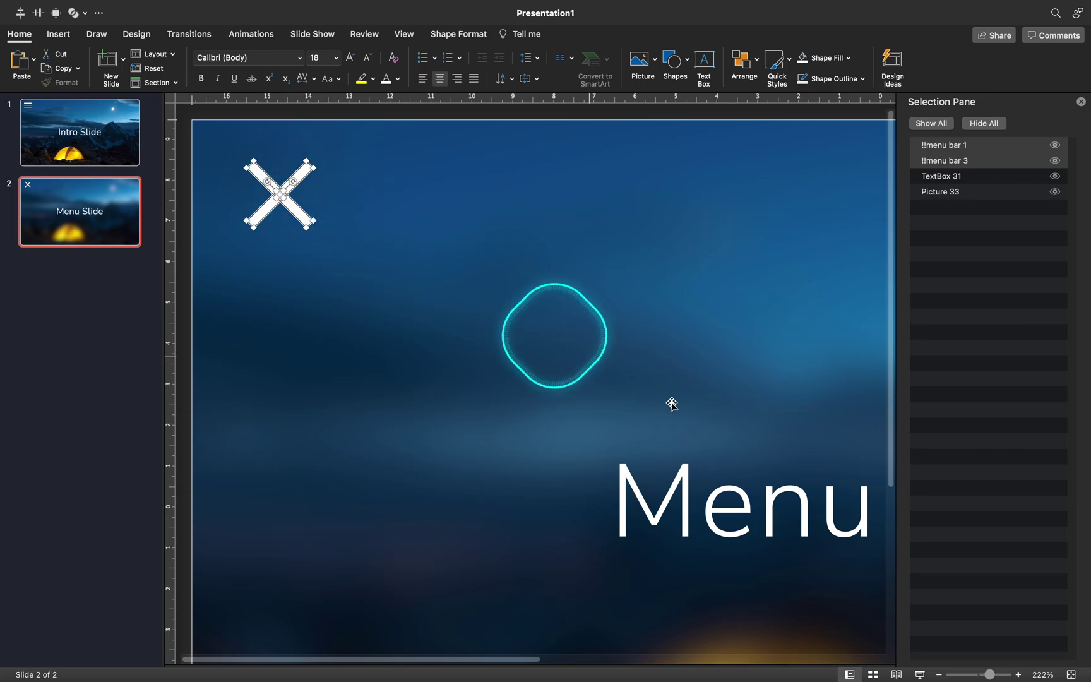
pyautogui.click(1071, 675)
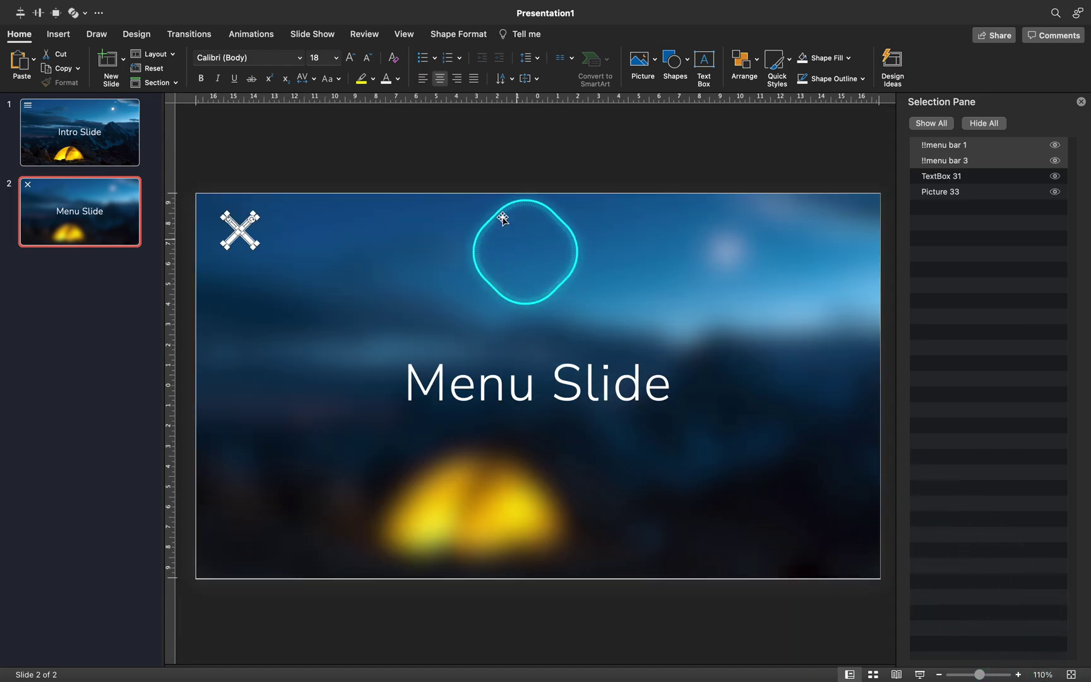
pyautogui.click(452, 148)
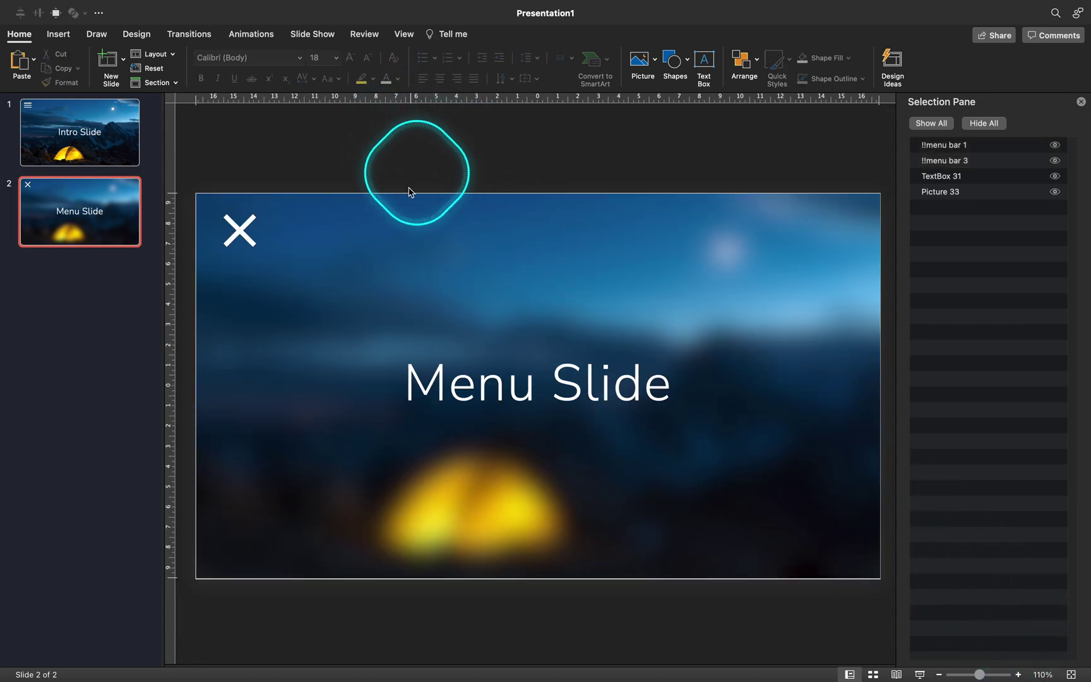
pyautogui.click(118, 117)
pyautogui.keyDown('shift'); pyautogui.click(120, 216); pyautogui.keyUp('shift')
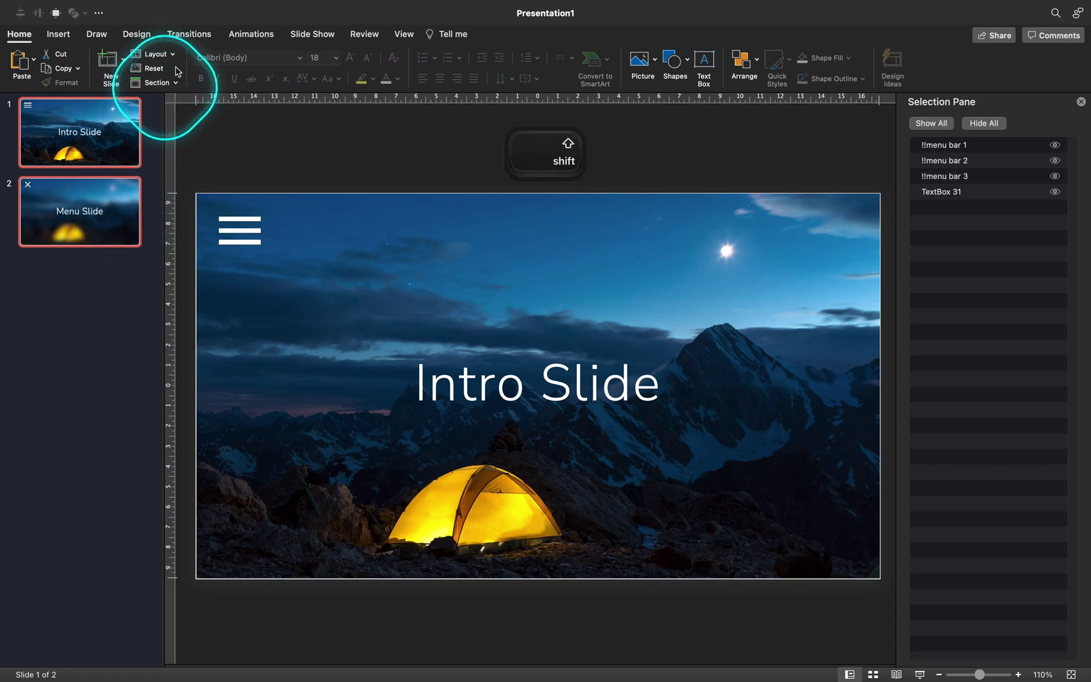
# Give the Intro and Menu slides a 01,00-second Morph transition.
pyautogui.click(197, 38)
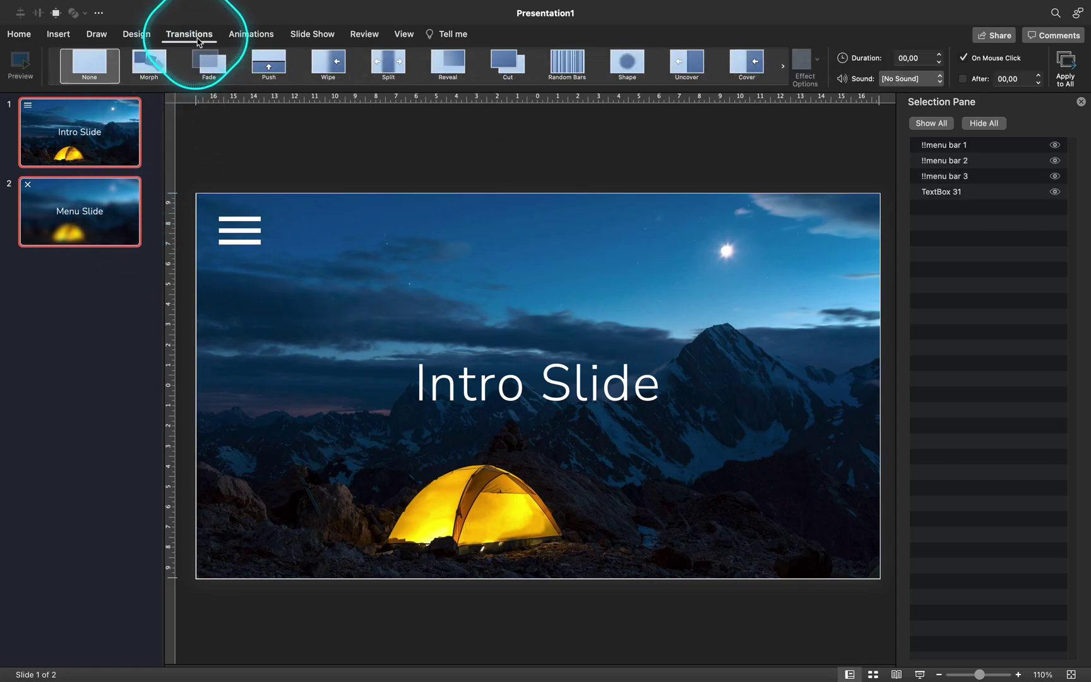
pyautogui.click(152, 66)
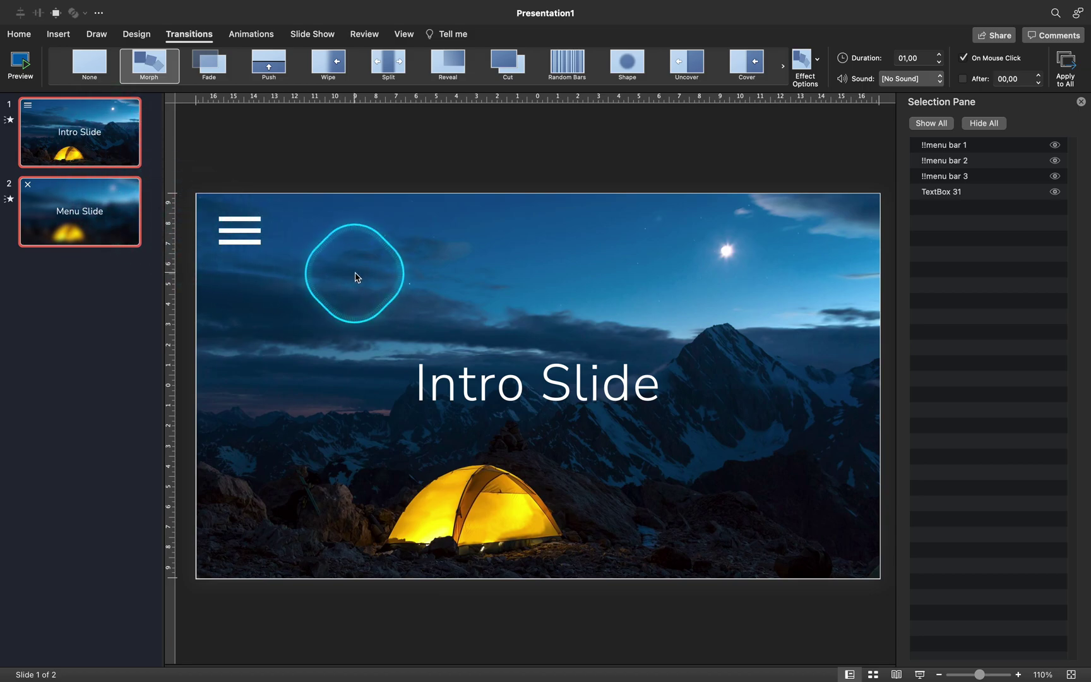
pyautogui.click(103, 219)
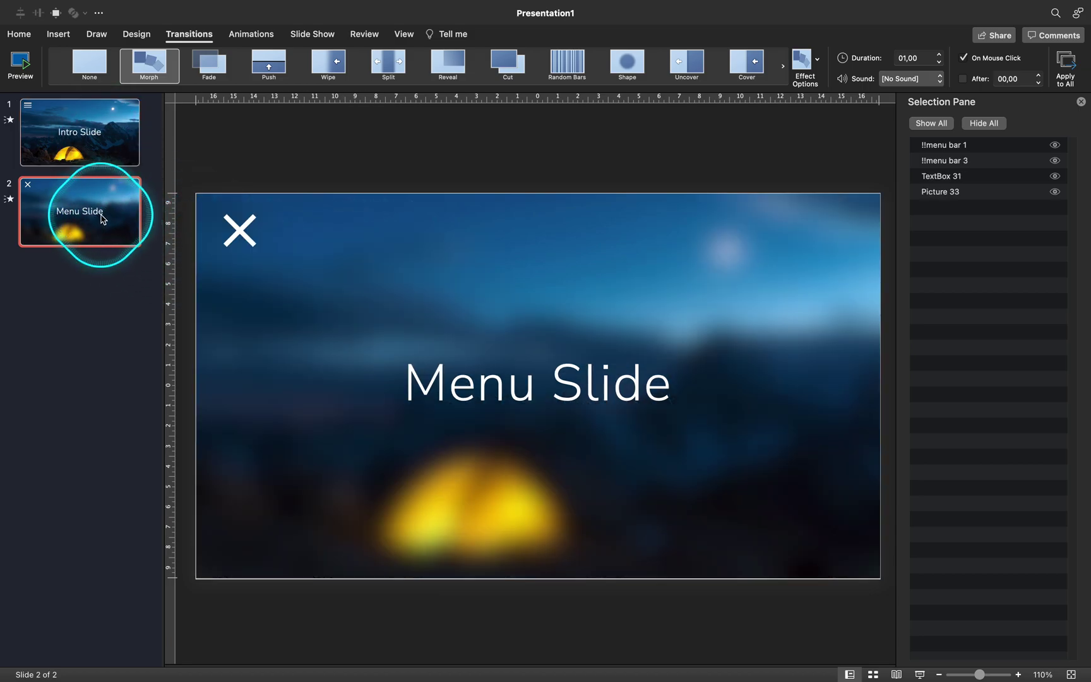
# Group the Menu Slide's blurred background photo with its title, undoing an accidental move.
pyautogui.click(1082, 102)
pyautogui.moveTo(984, 674); pyautogui.dragTo(972, 674)
pyautogui.click(584, 301)
pyautogui.moveTo(587, 325); pyautogui.dragTo(601, 386)
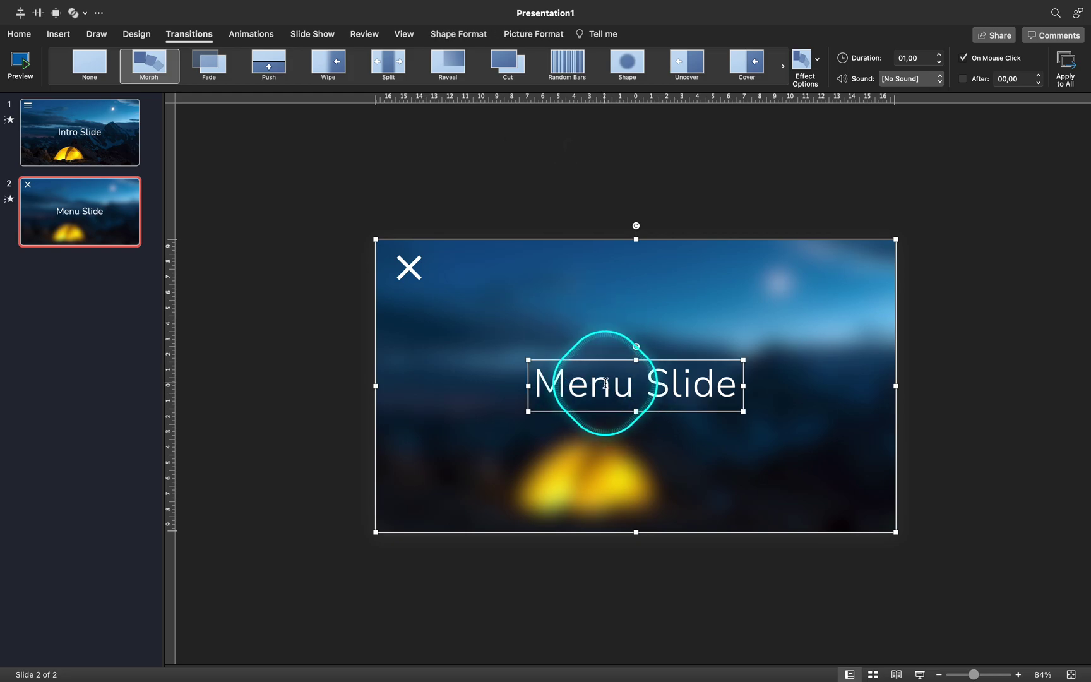
pyautogui.rightClick(594, 332)
pyautogui.moveTo(657, 388)
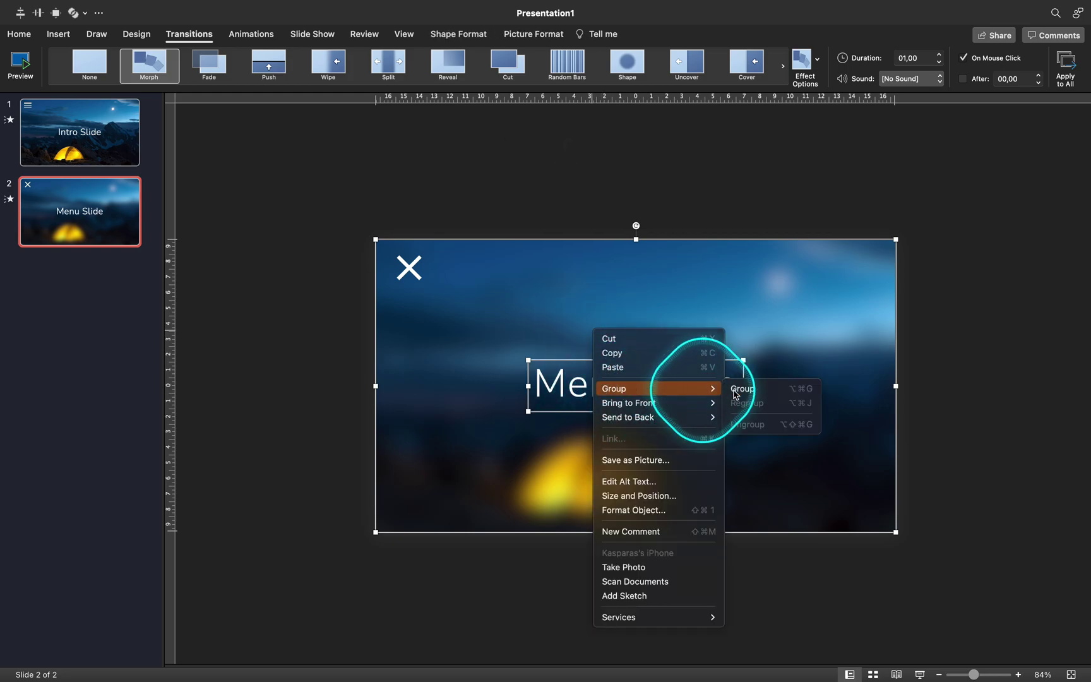
pyautogui.click(750, 391)
pyautogui.moveTo(665, 275); pyautogui.dragTo(695, 374)
pyautogui.press('super+z')
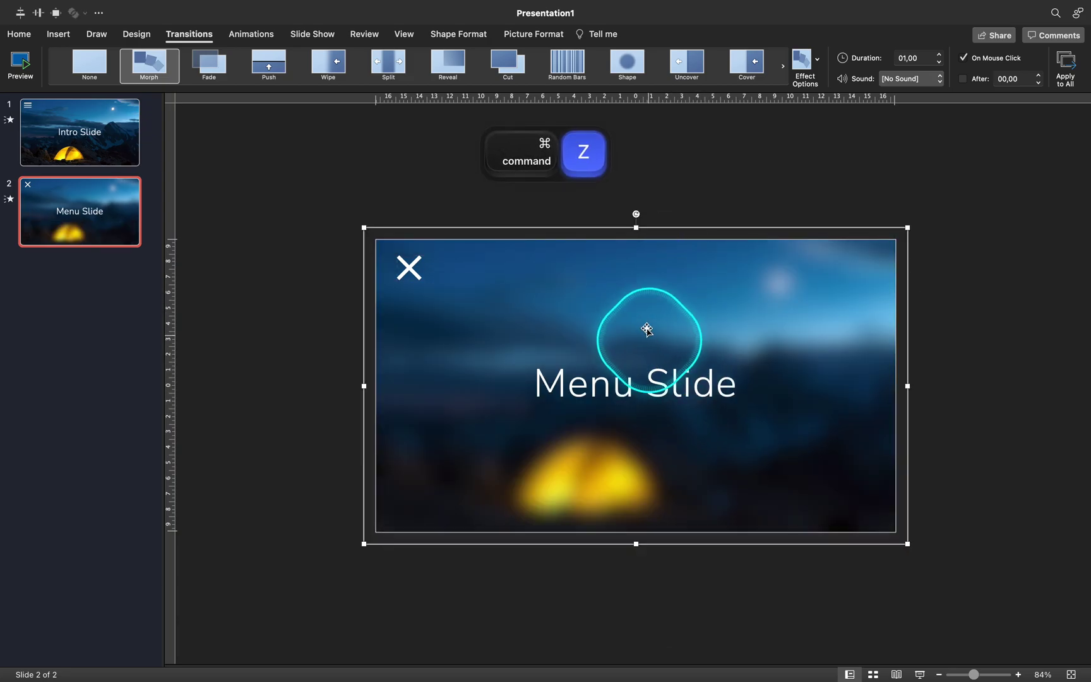
pyautogui.click(98, 136)
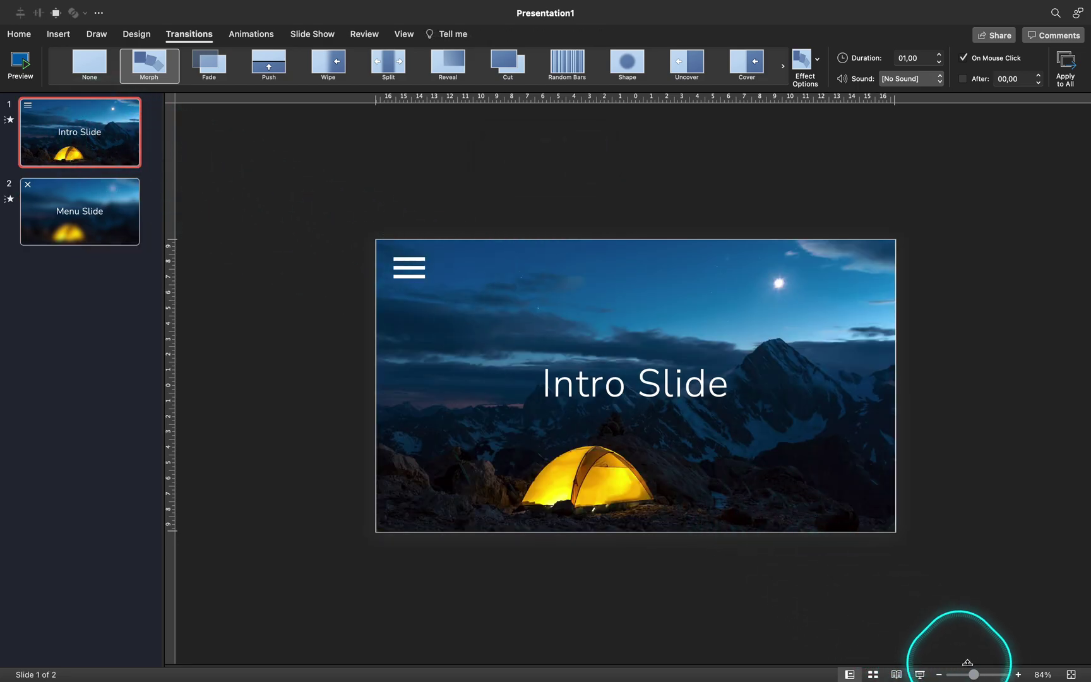
# Paste the Menu Slide group onto the Intro Slide, parked off its left edge at -33,87 cm.
pyautogui.moveTo(974, 674); pyautogui.dragTo(961, 674)
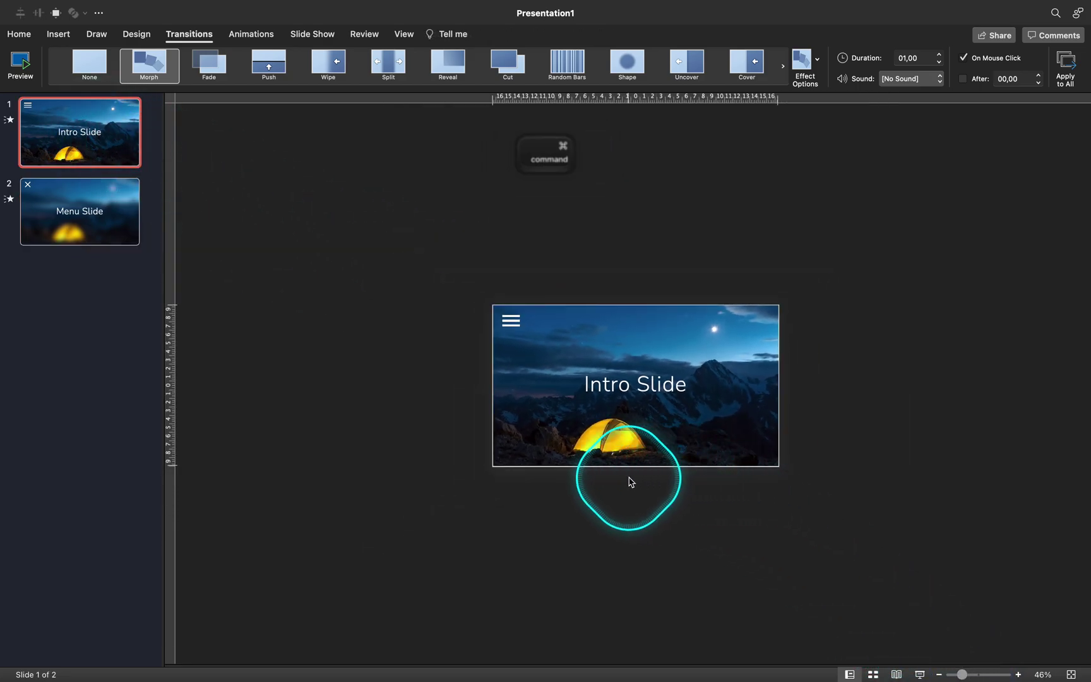
pyautogui.press('super+v')
pyautogui.moveTo(757, 353); pyautogui.dragTo(472, 344)
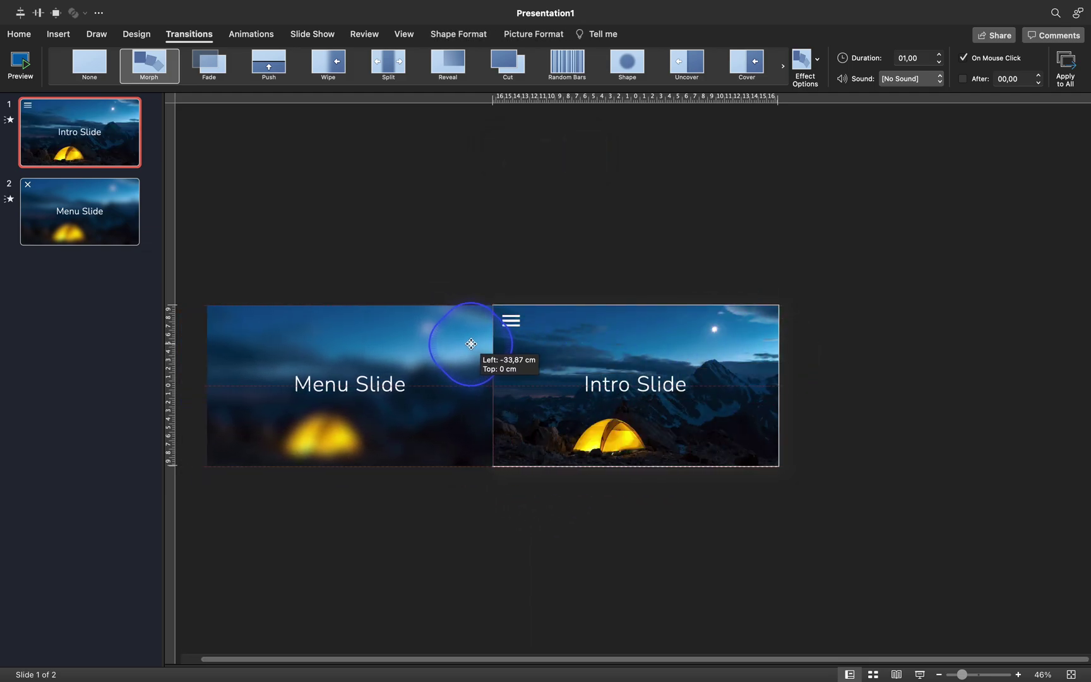
# Bring the hamburger icon's three bars to the front.
pyautogui.moveTo(538, 273); pyautogui.dragTo(487, 362)
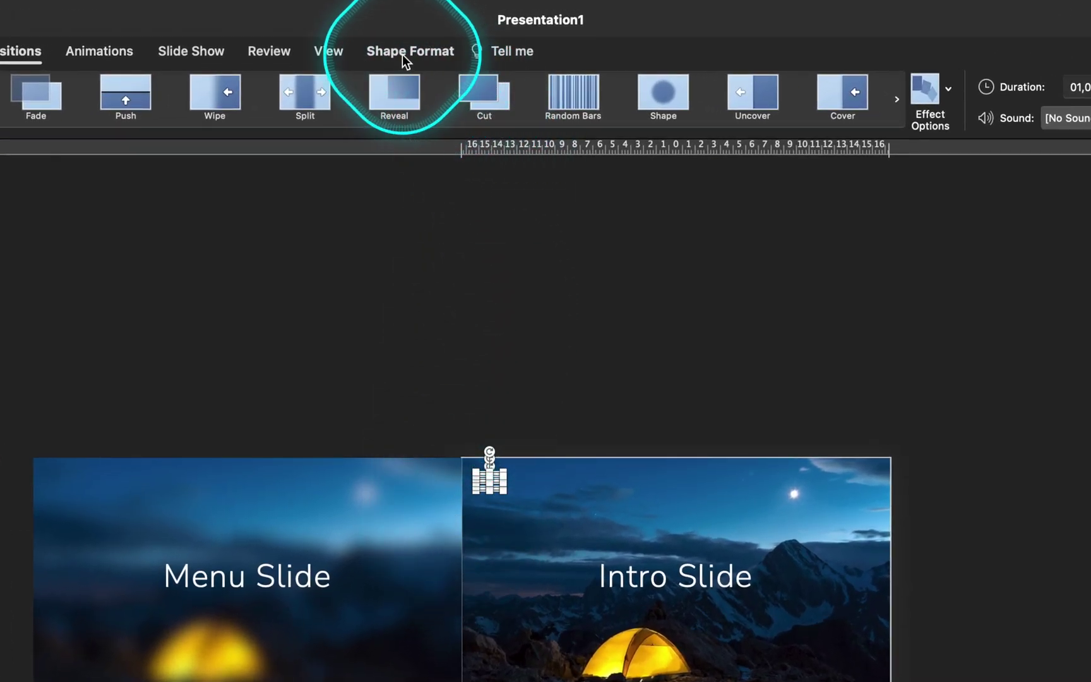
pyautogui.click(402, 55)
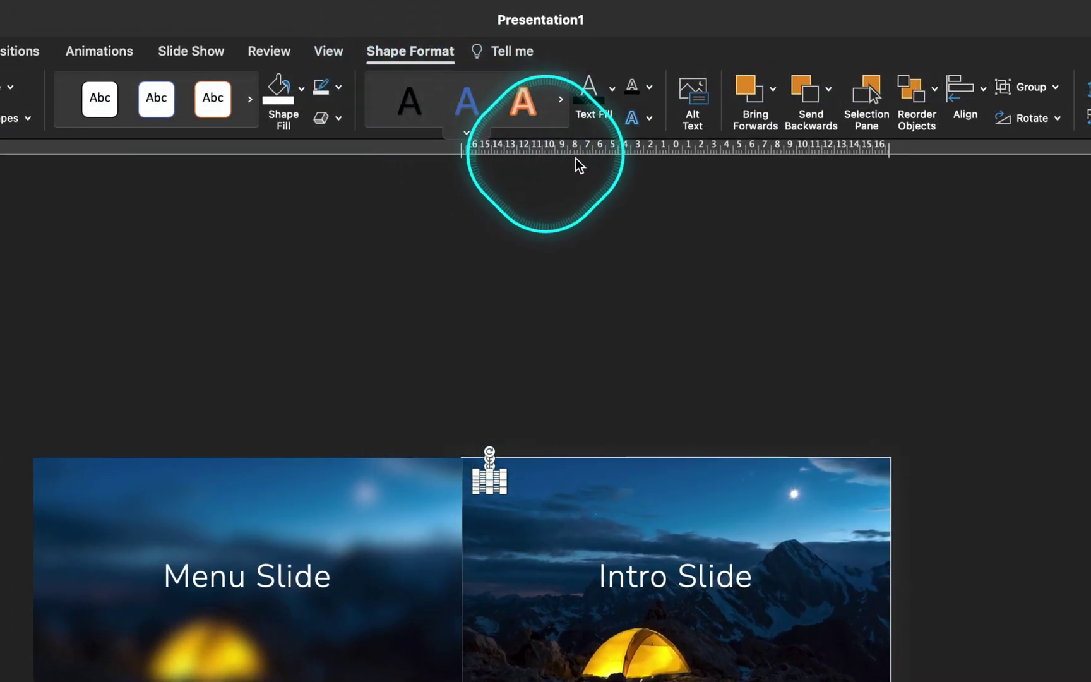
pyautogui.click(774, 94)
pyautogui.click(798, 145)
pyautogui.click(546, 360)
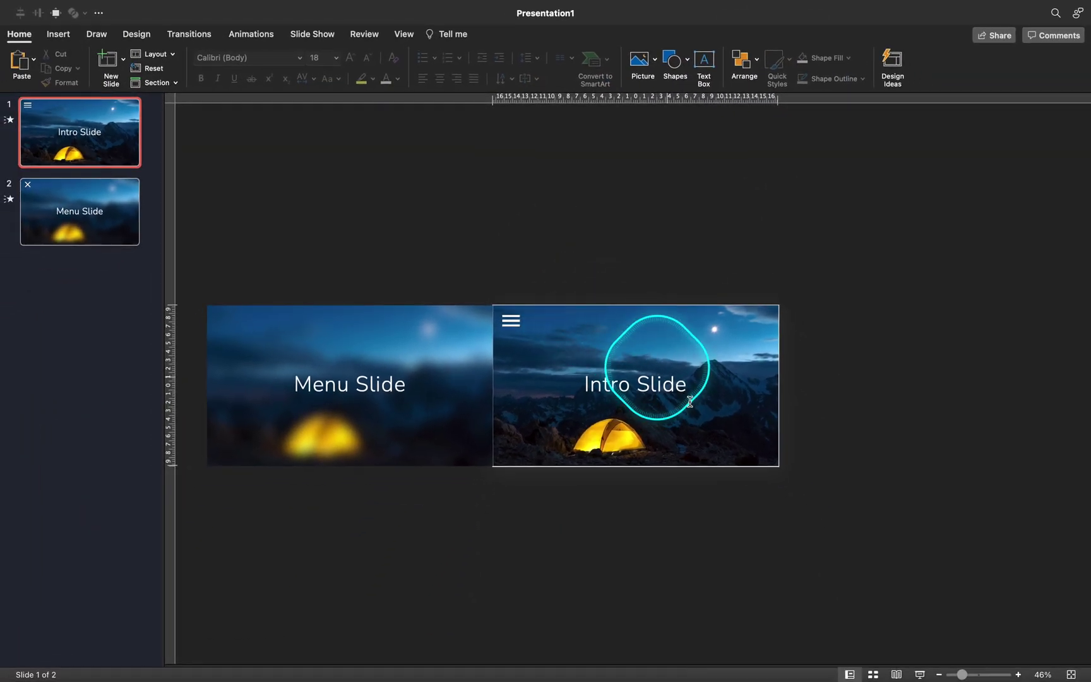
pyautogui.moveTo(966, 675); pyautogui.dragTo(977, 674)
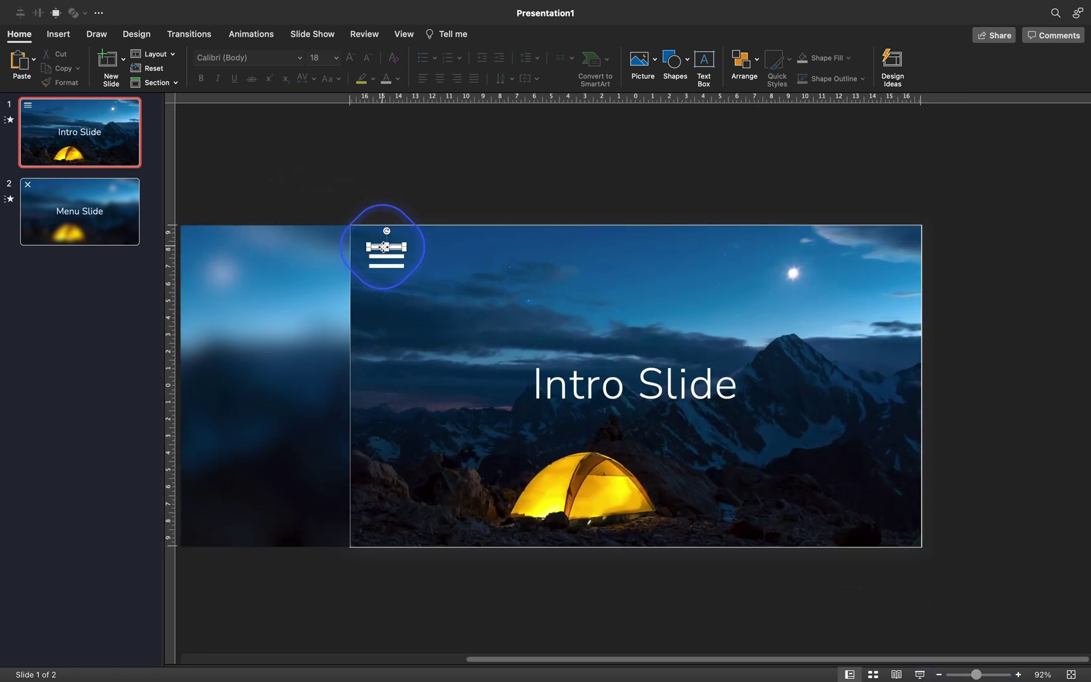
pyautogui.click(385, 247)
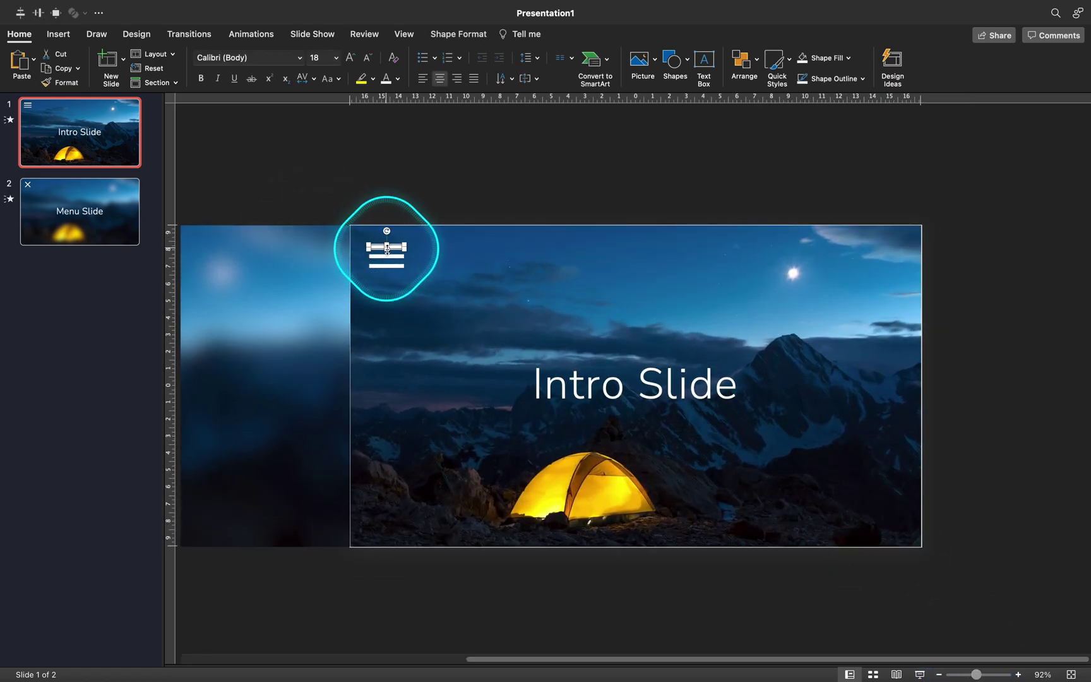
# Link the top hamburger bar's click action to Slide 2.
pyautogui.click(58, 34)
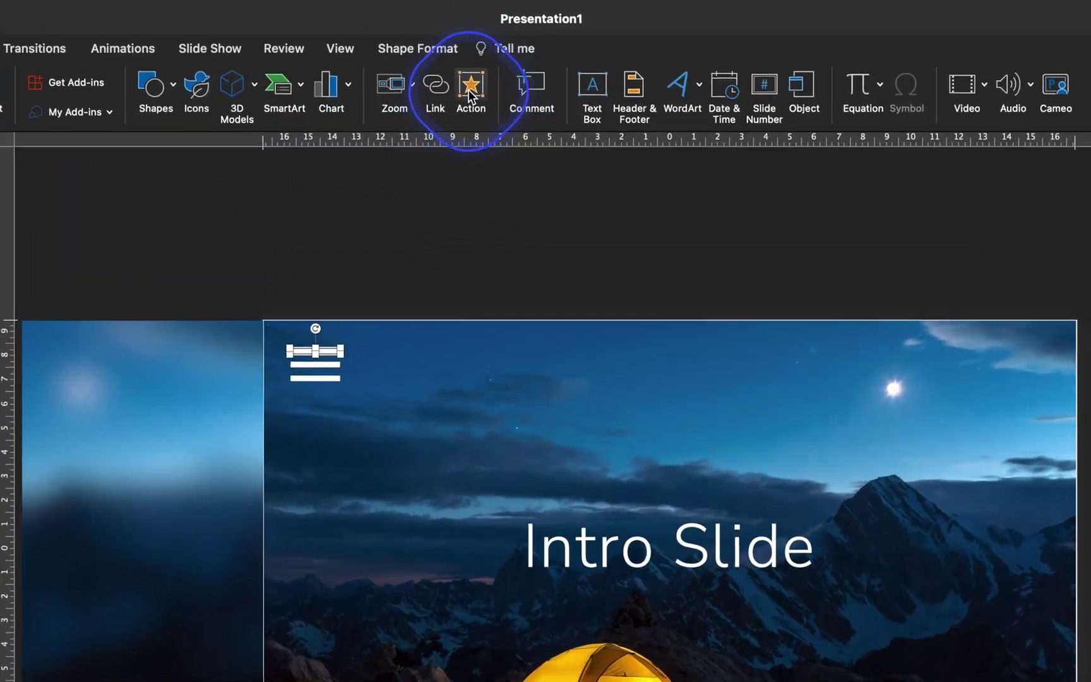
pyautogui.click(468, 90)
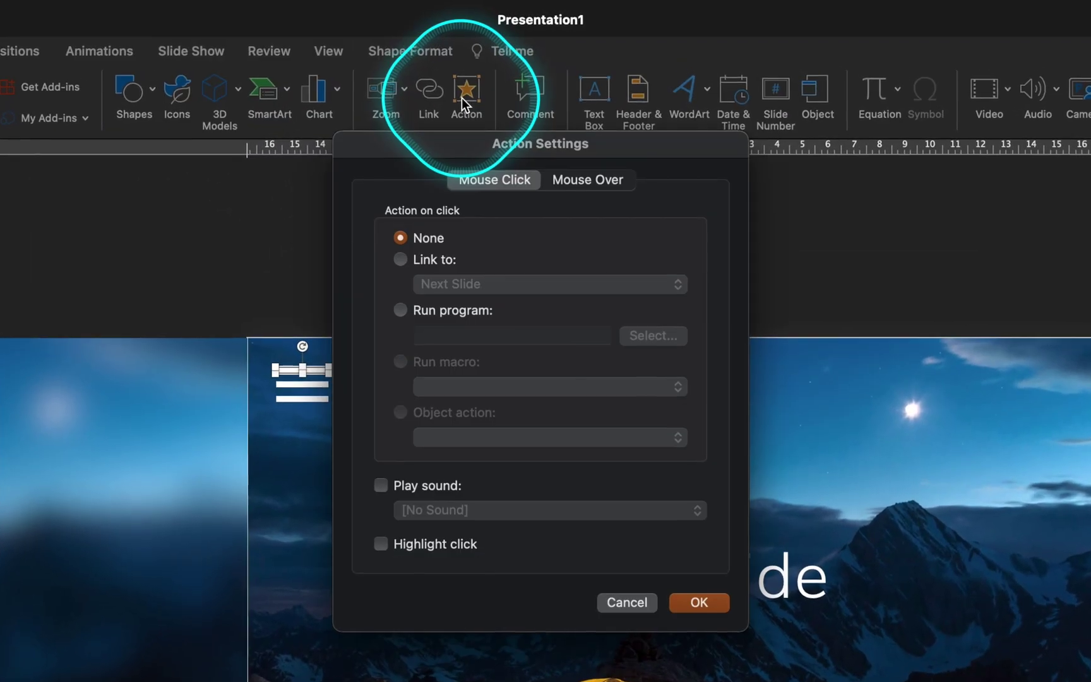
pyautogui.click(401, 260)
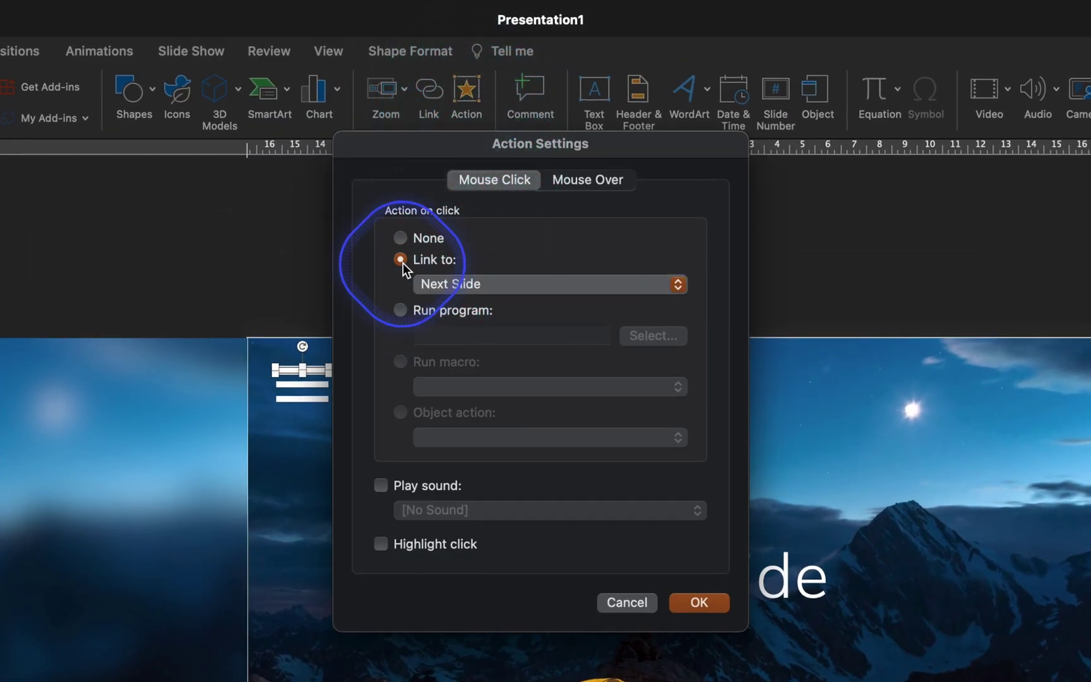
pyautogui.click(504, 283)
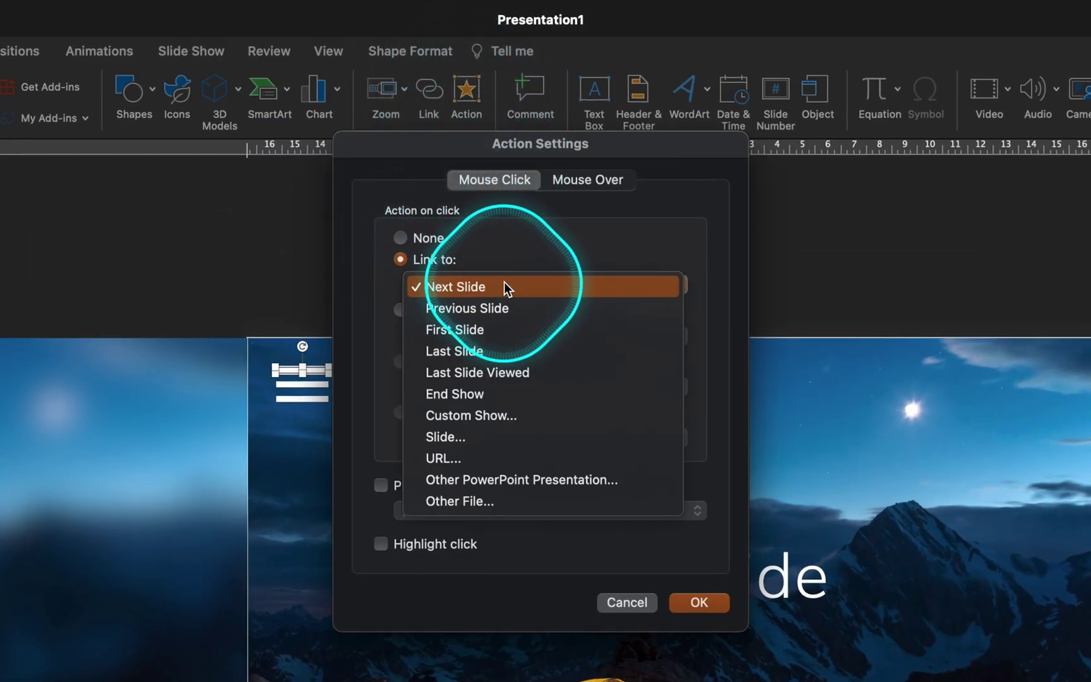
pyautogui.click(480, 443)
pyautogui.click(462, 295)
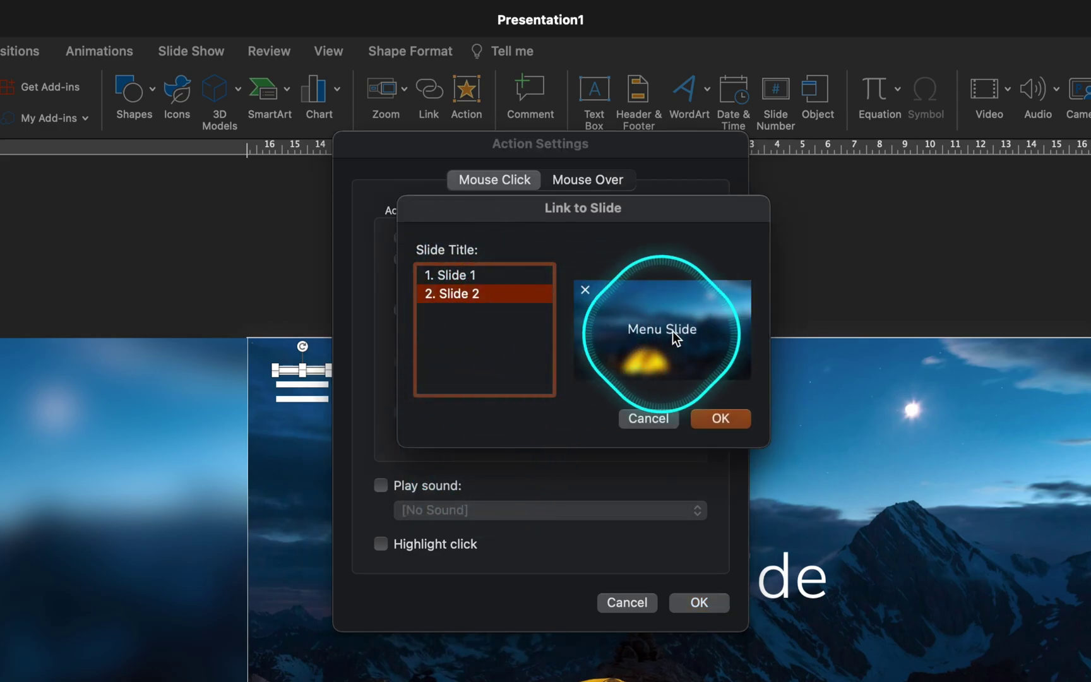
pyautogui.click(721, 419)
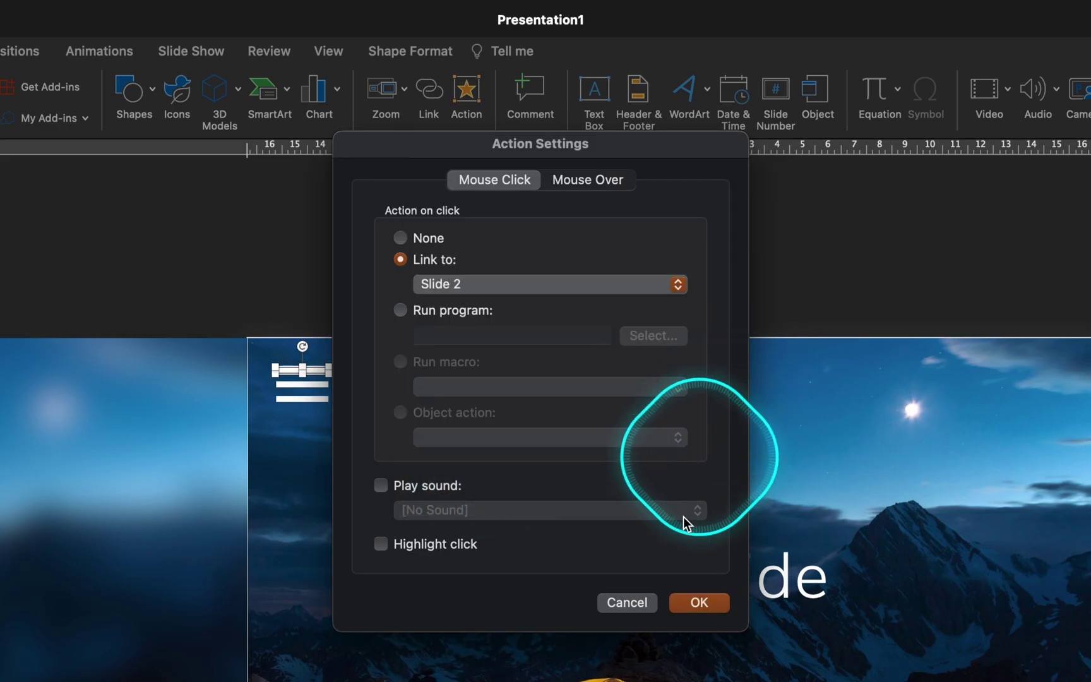
pyautogui.click(700, 601)
# Link the middle hamburger bar's click action to Slide 2.
pyautogui.click(312, 383)
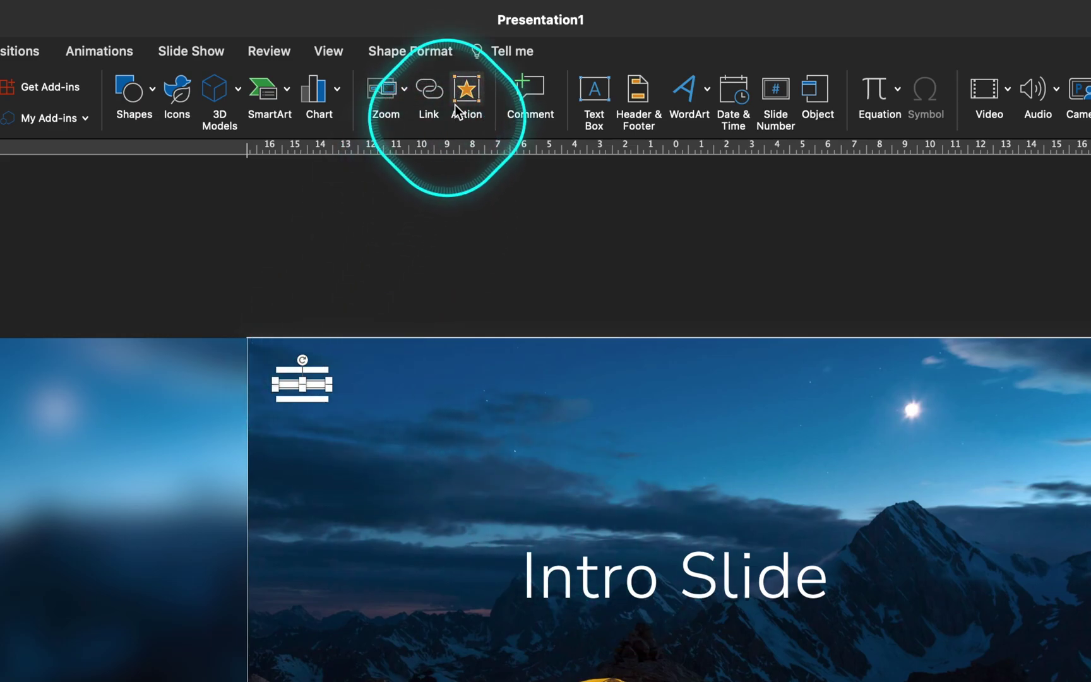
pyautogui.click(467, 92)
pyautogui.click(400, 259)
pyautogui.click(429, 285)
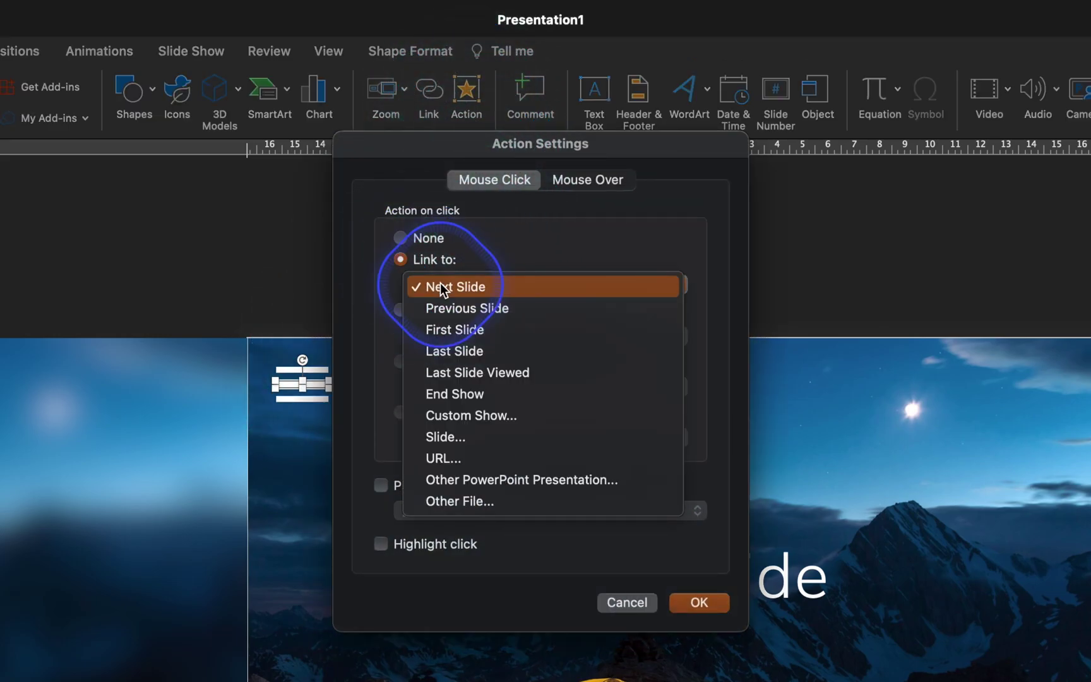
pyautogui.click(460, 436)
pyautogui.click(457, 294)
pyautogui.click(694, 418)
pyautogui.click(698, 602)
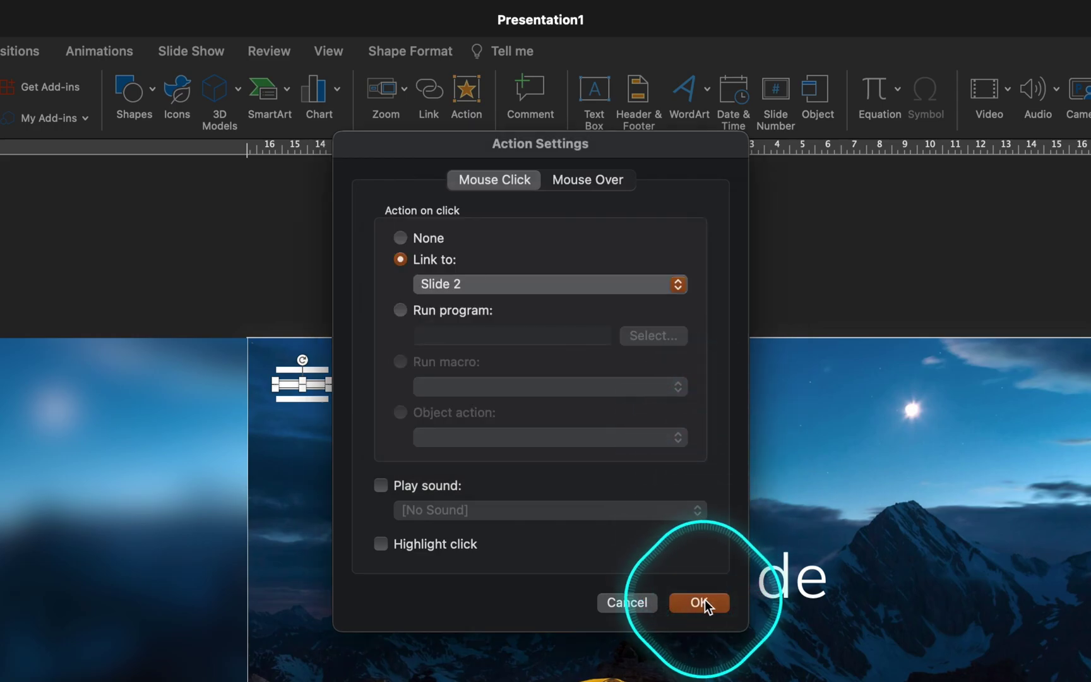
# Link the bottom hamburger bar's click action to Slide 2.
pyautogui.click(467, 101)
pyautogui.click(427, 261)
pyautogui.click(436, 284)
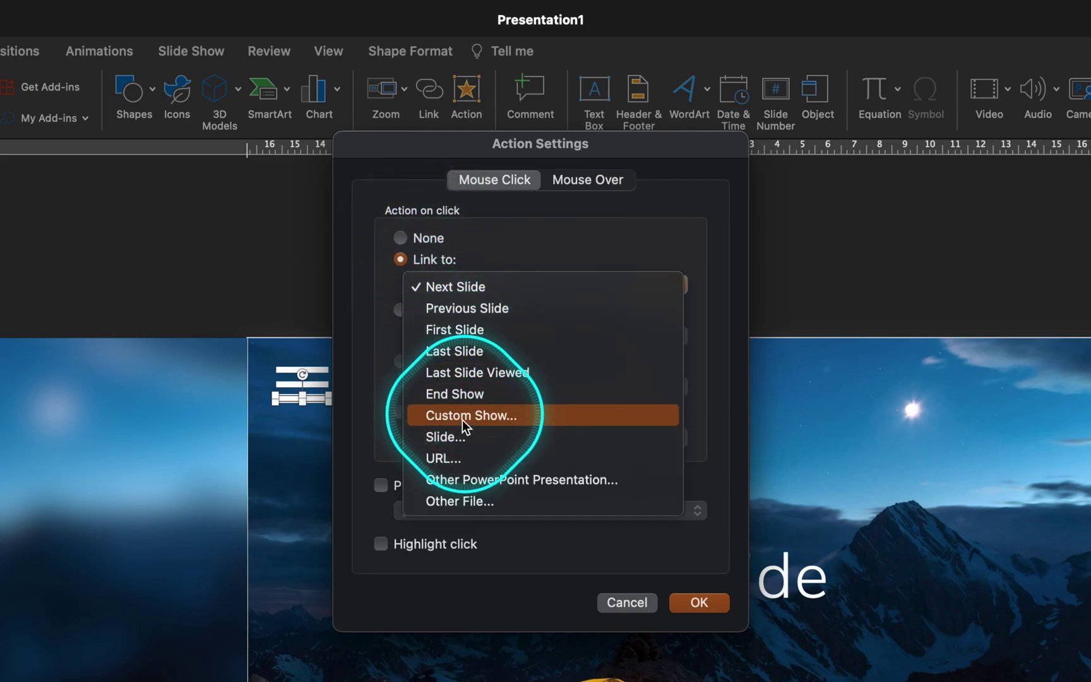
pyautogui.click(467, 437)
pyautogui.click(450, 294)
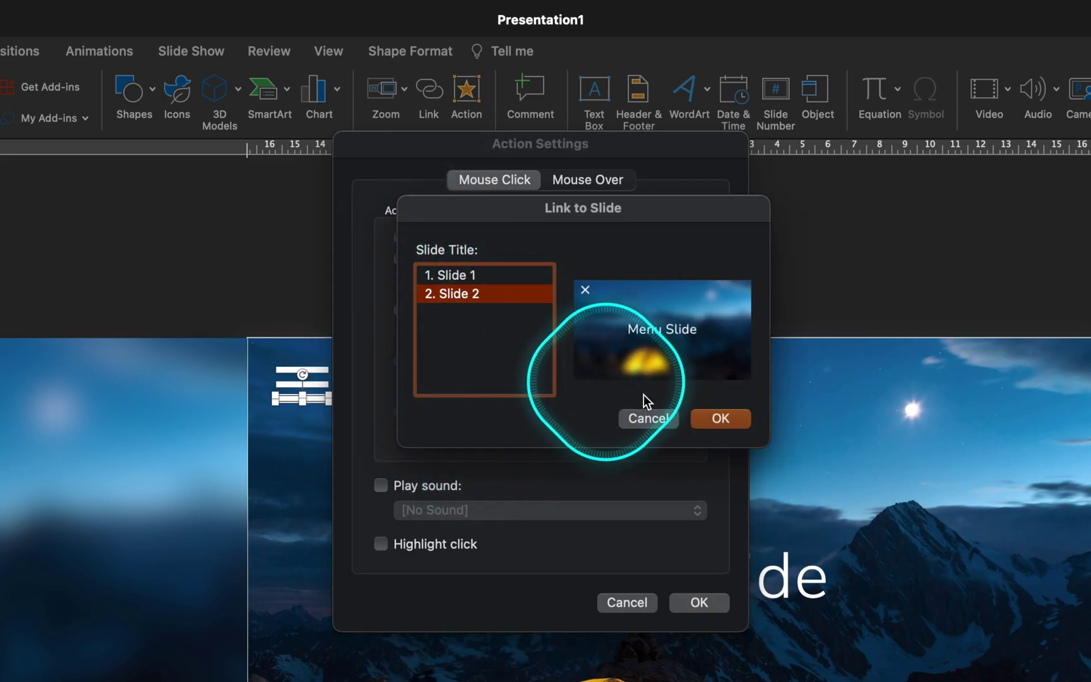
pyautogui.click(720, 417)
pyautogui.click(699, 602)
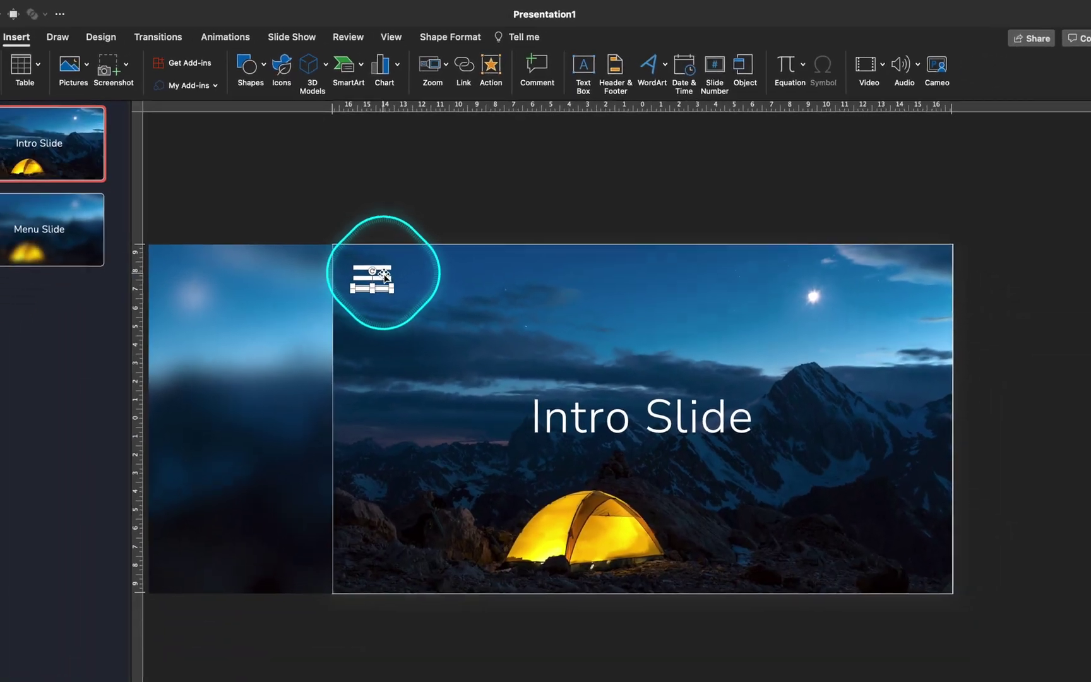
pyautogui.click(380, 199)
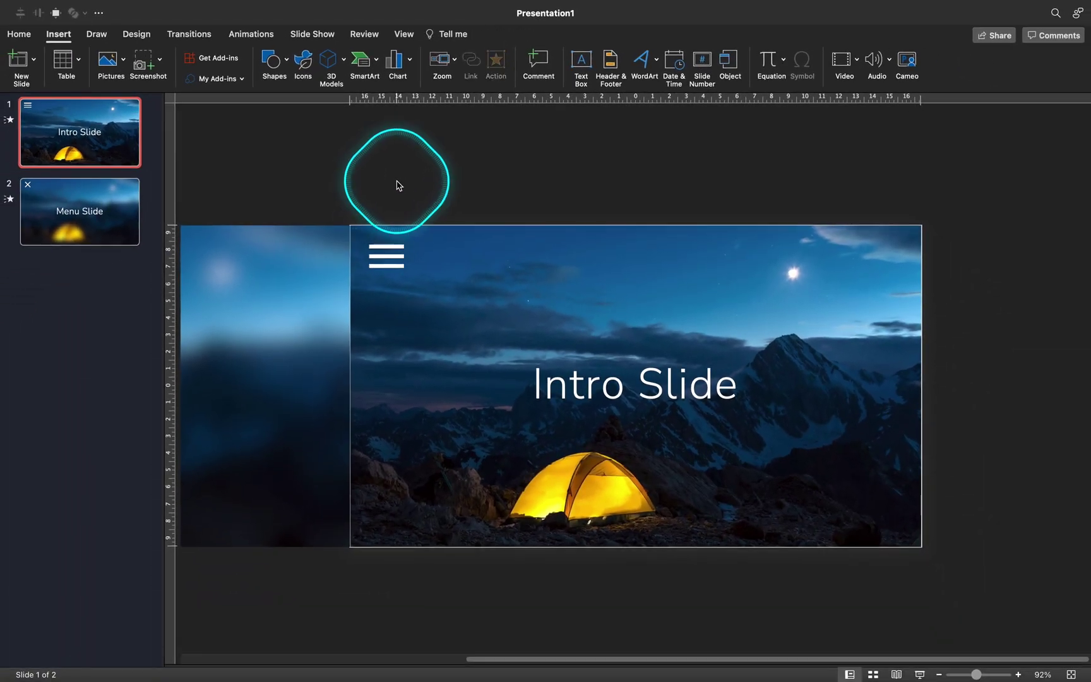
# On the Menu Slide, set a click action linking to Last Slide Viewed.
pyautogui.click(107, 199)
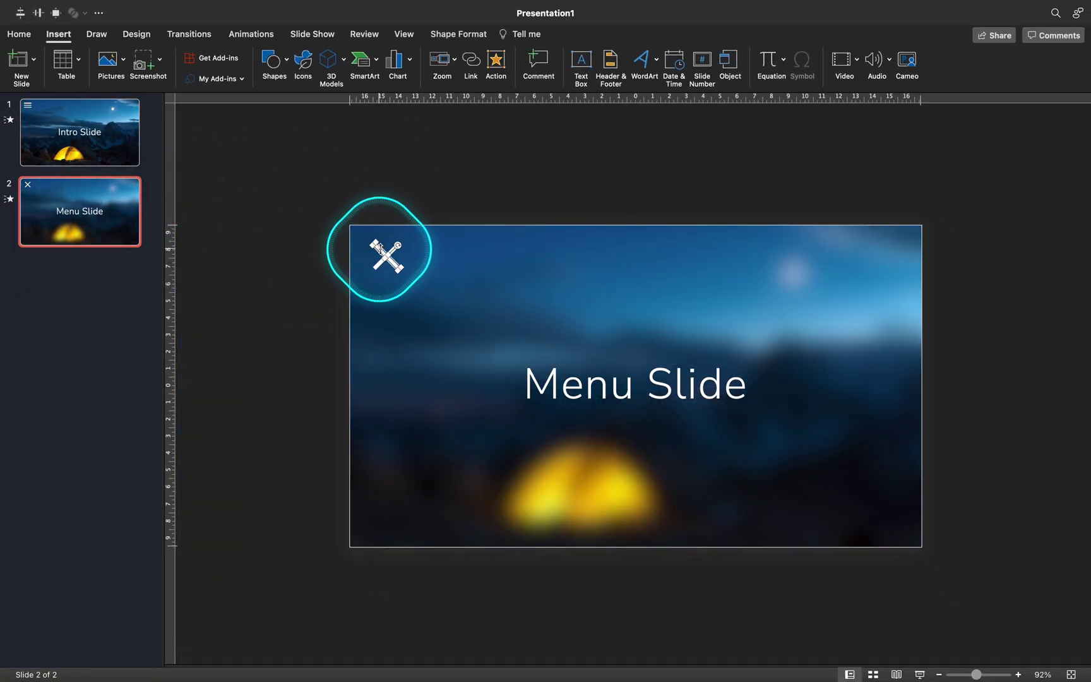
pyautogui.click(496, 63)
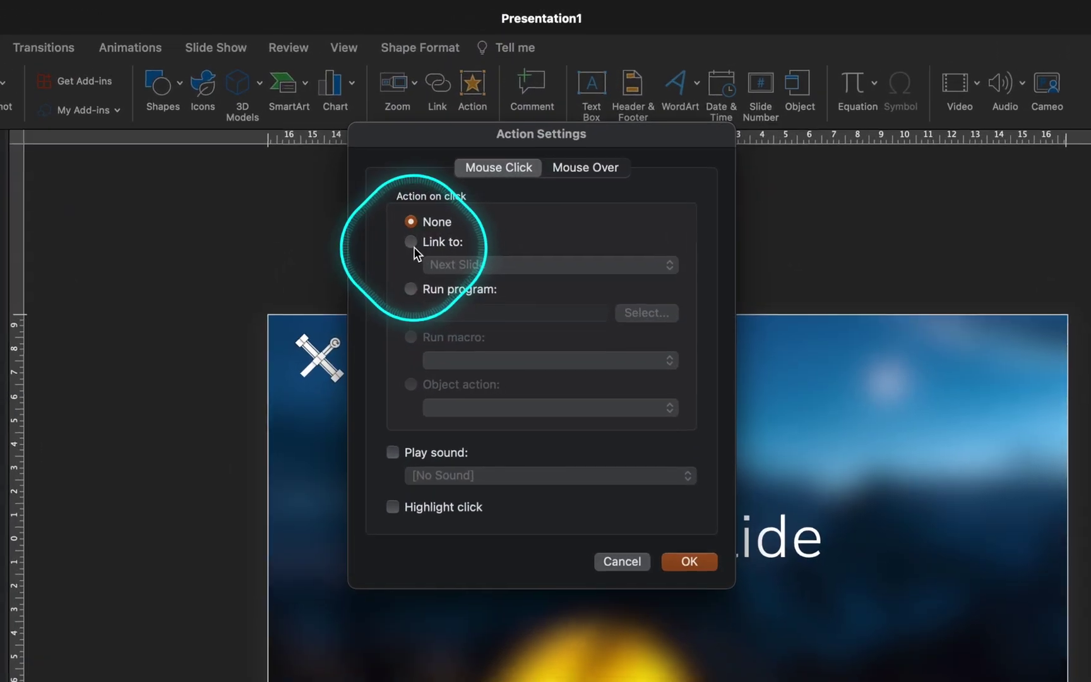
pyautogui.click(417, 242)
pyautogui.click(445, 263)
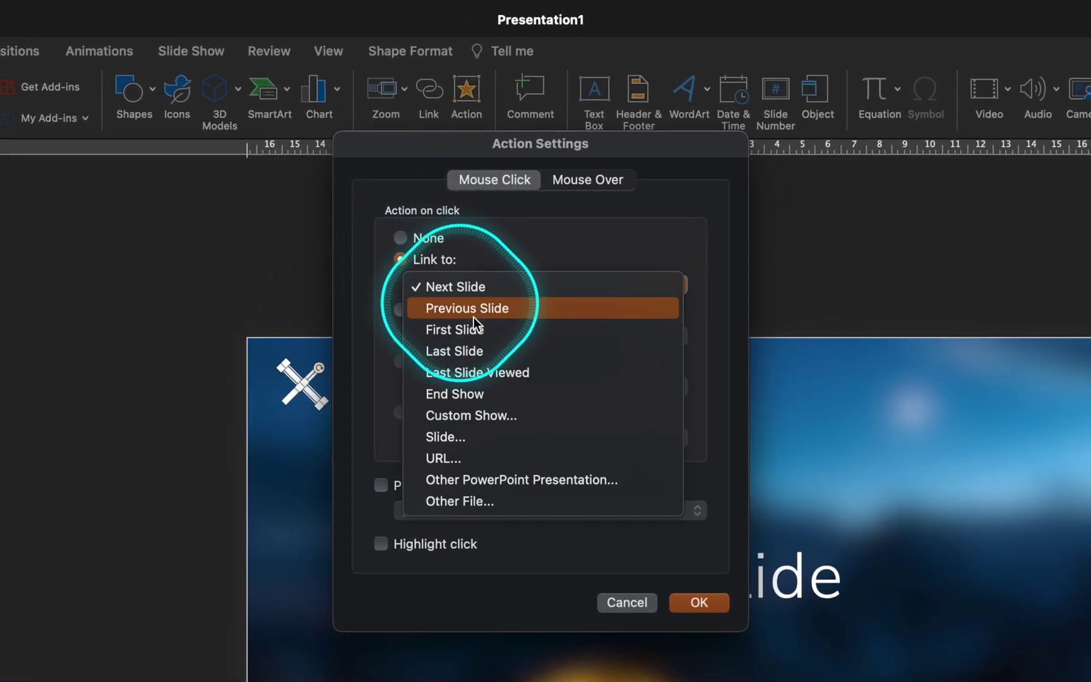
pyautogui.click(490, 374)
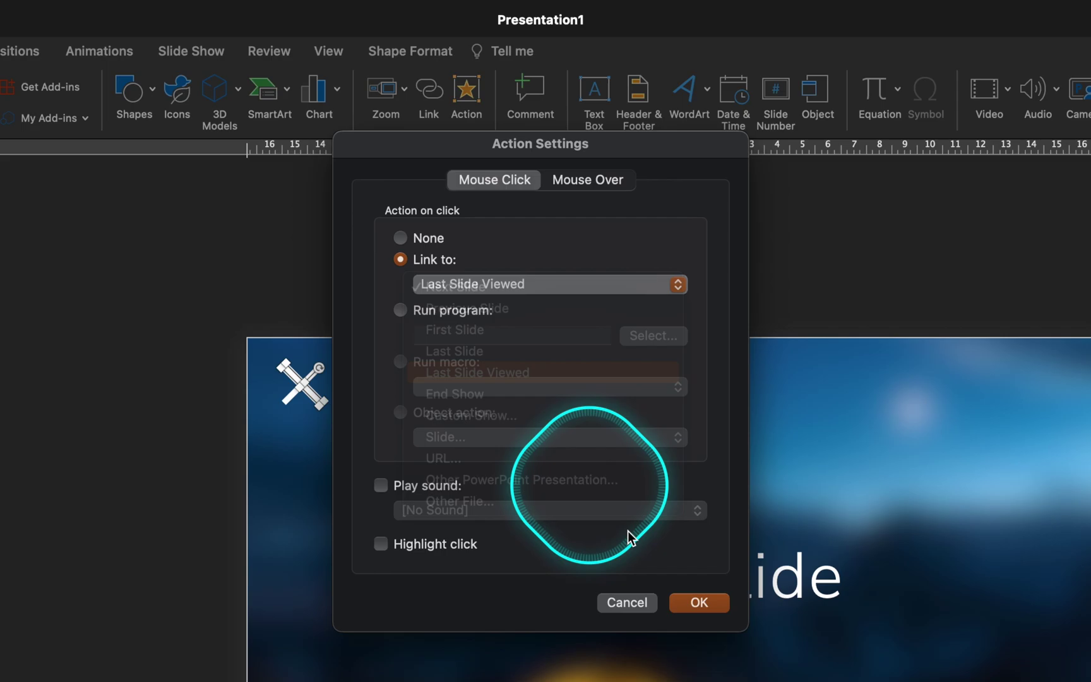
pyautogui.click(701, 607)
# Select the X icon itself and link its click action to Last Slide Viewed.
pyautogui.click(291, 399)
pyautogui.click(293, 394)
pyautogui.click(471, 93)
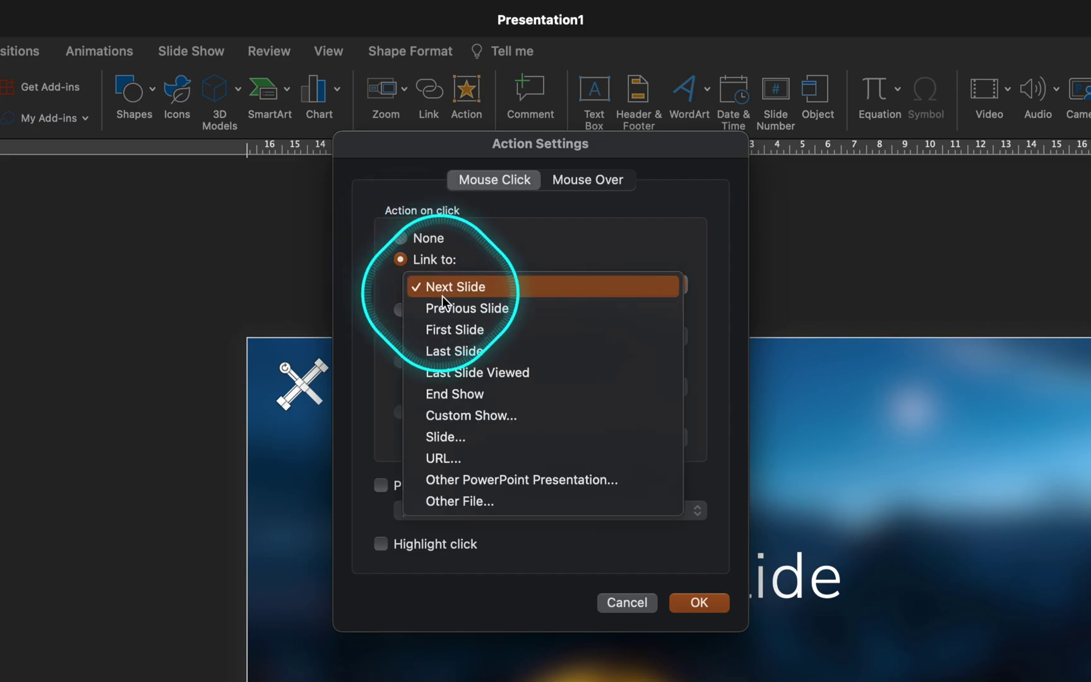
pyautogui.click(491, 373)
pyautogui.click(700, 601)
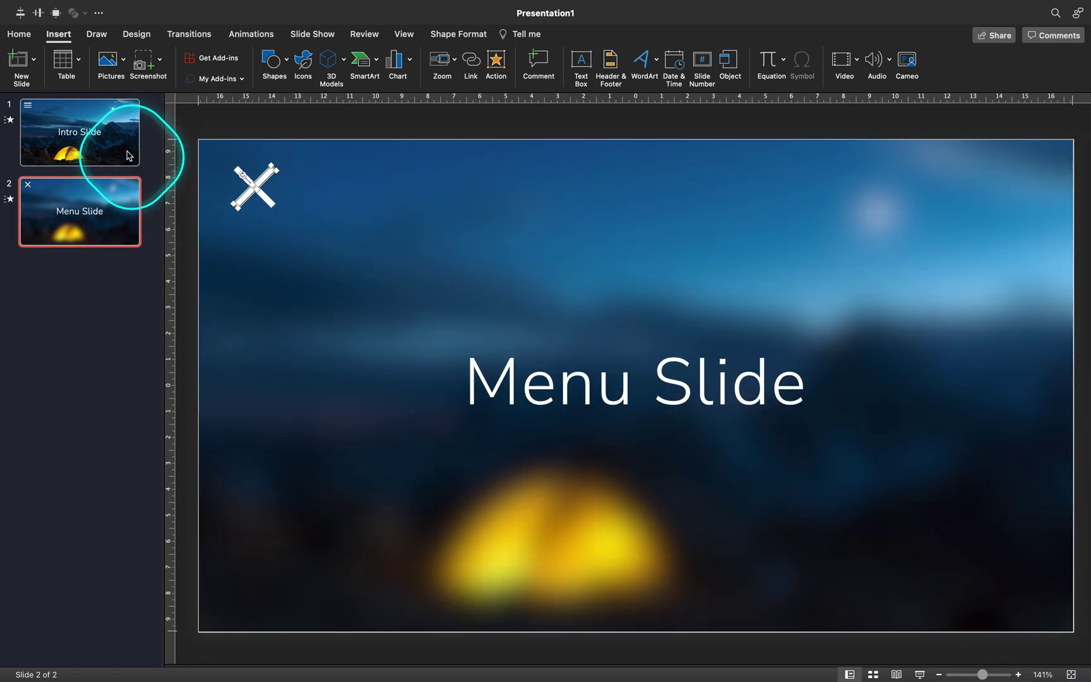
# Apply Morph to the Intro Slide and test the hamburger and X links in Slide Show.
pyautogui.click(114, 143)
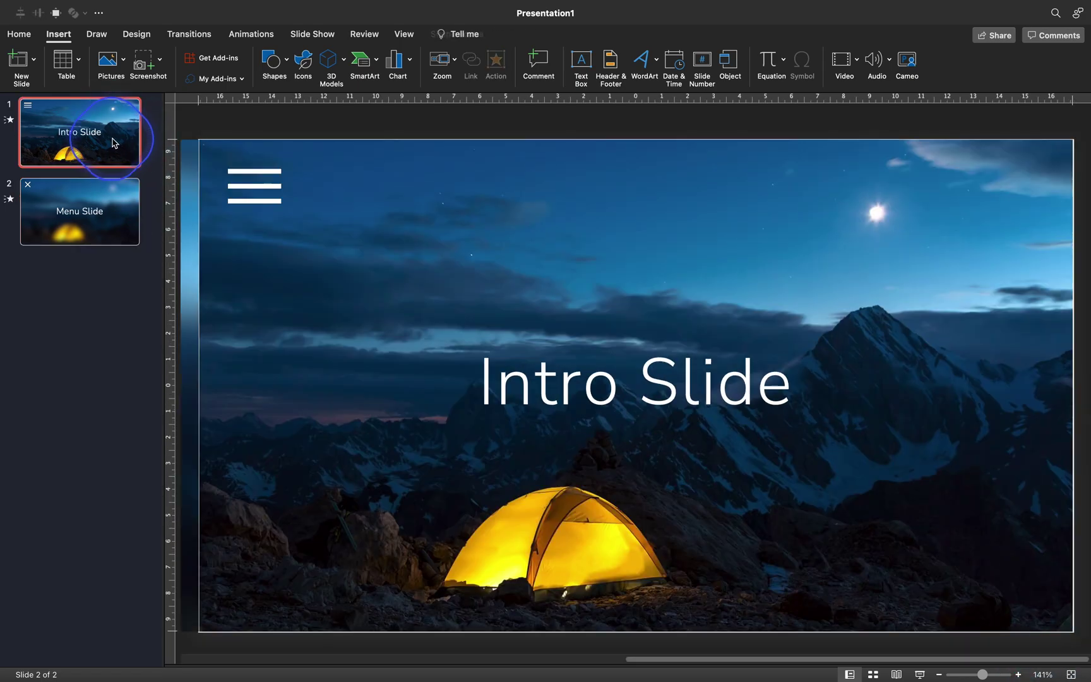
pyautogui.click(189, 34)
pyautogui.click(134, 68)
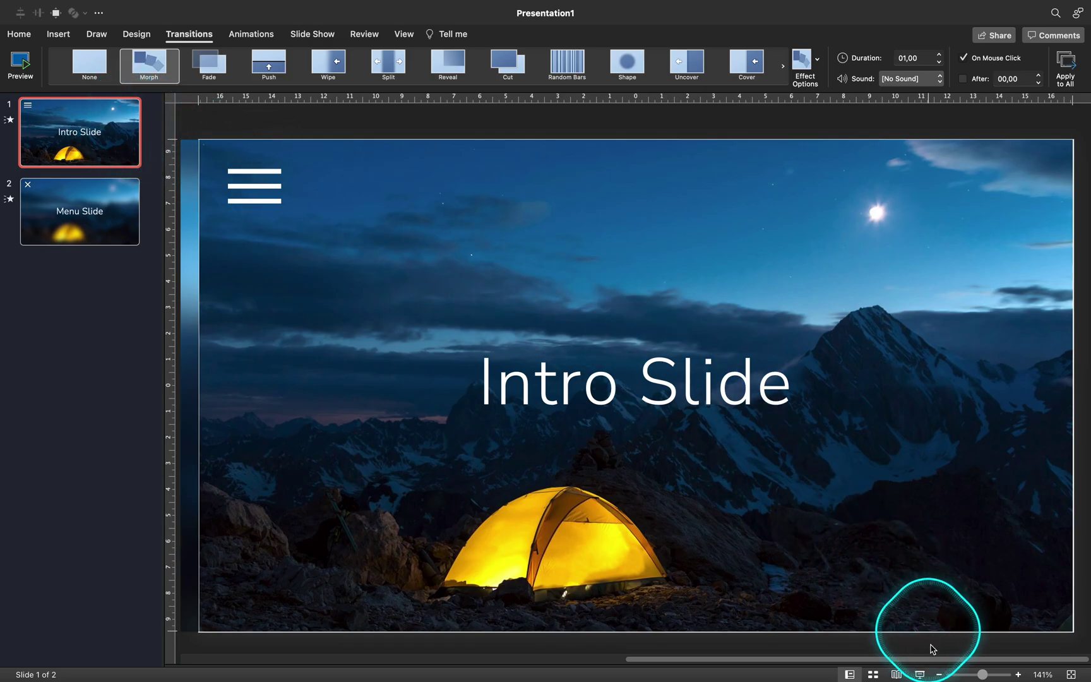
pyautogui.click(920, 674)
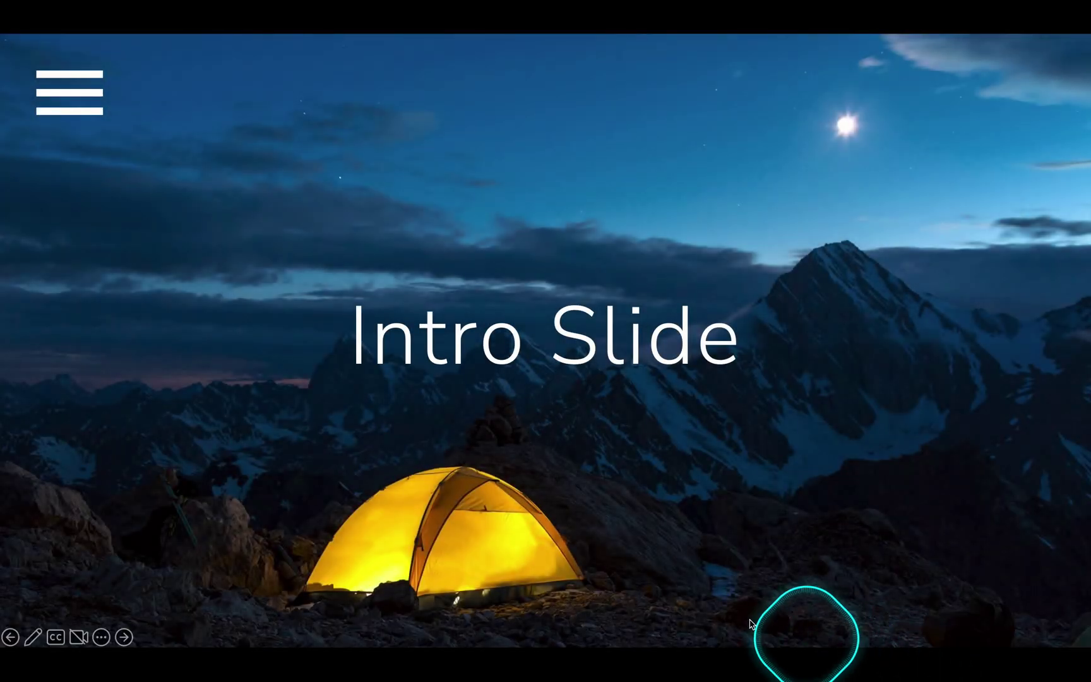
pyautogui.click(85, 102)
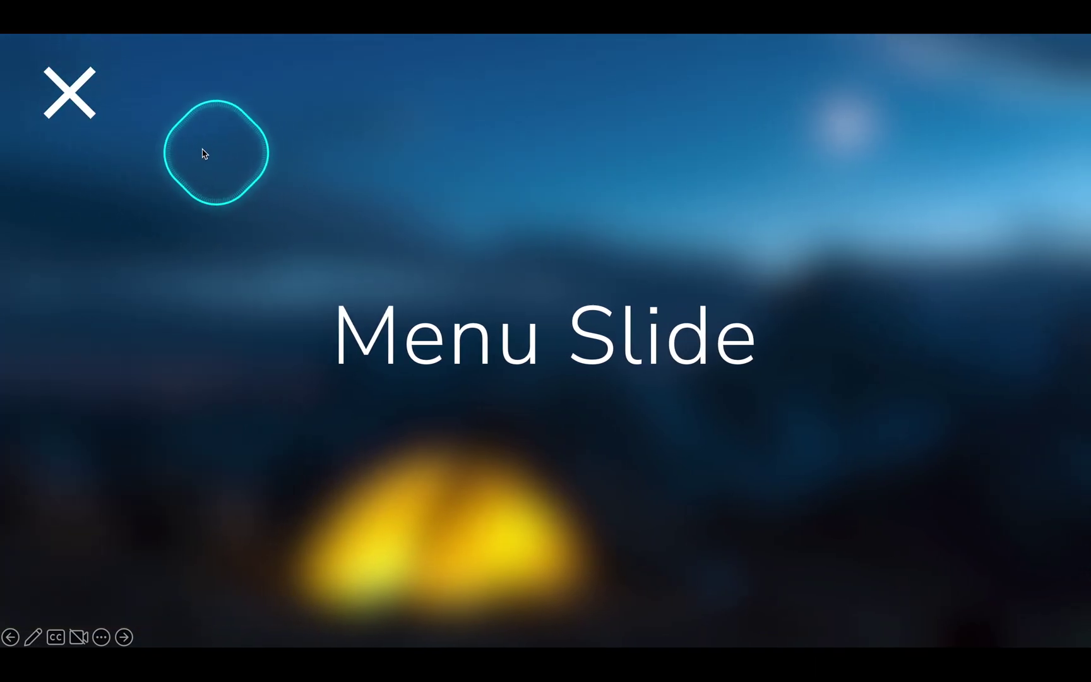
pyautogui.click(69, 94)
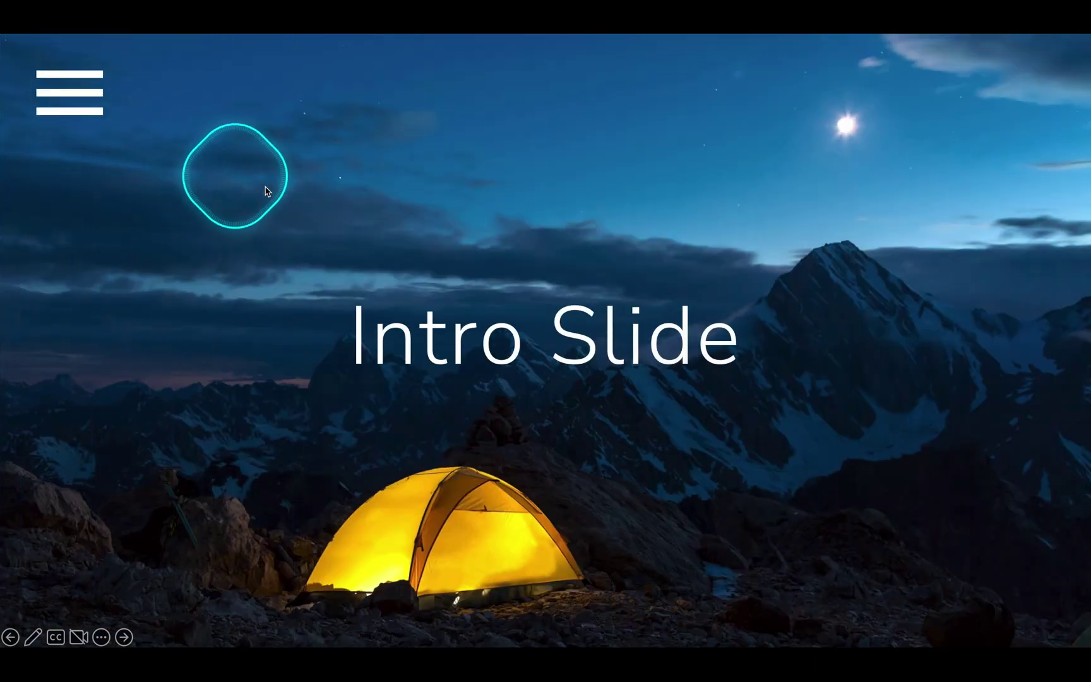
pyautogui.click(72, 94)
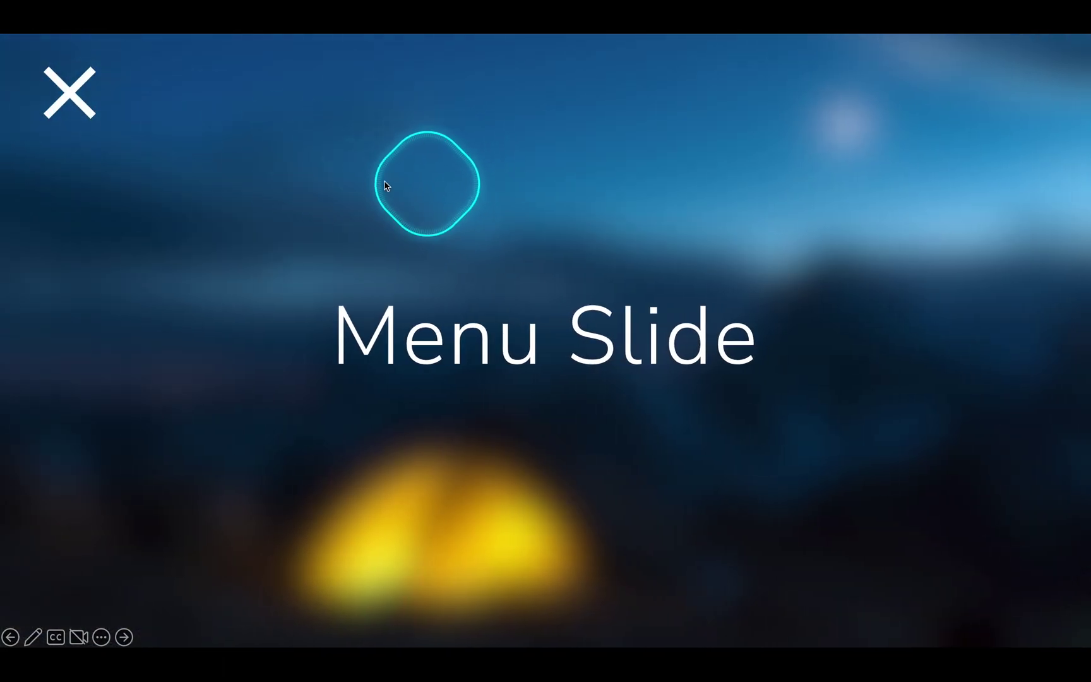
pyautogui.click(71, 98)
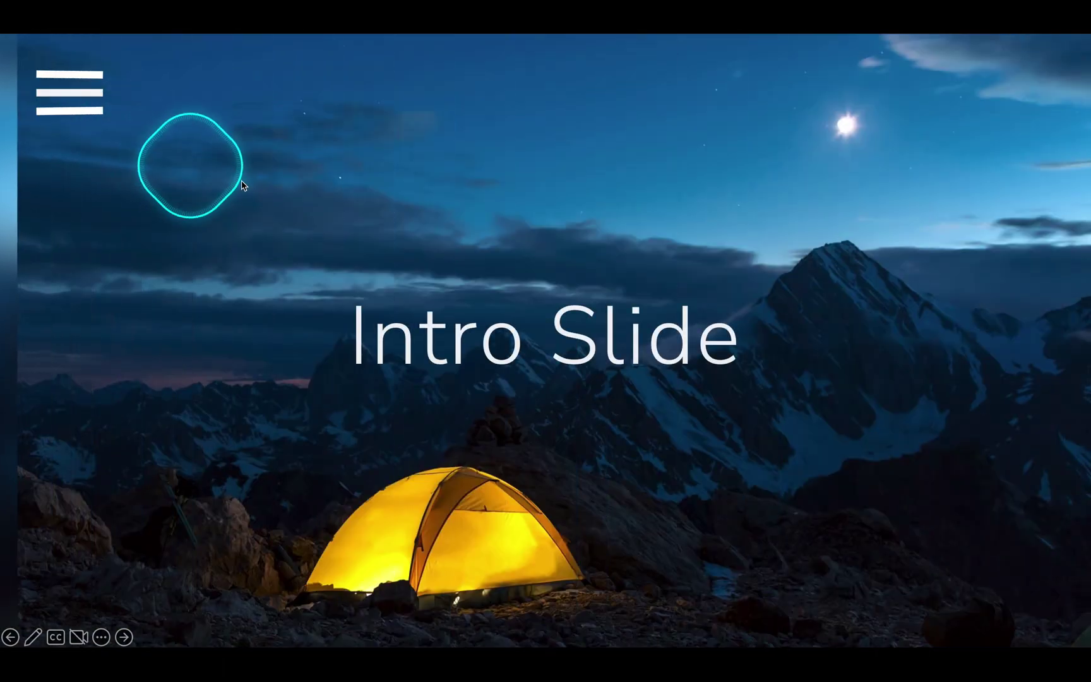
# Exit the slideshow and place a duplicate of the Intro Slide after the Menu Slide.
pyautogui.press('Escape')
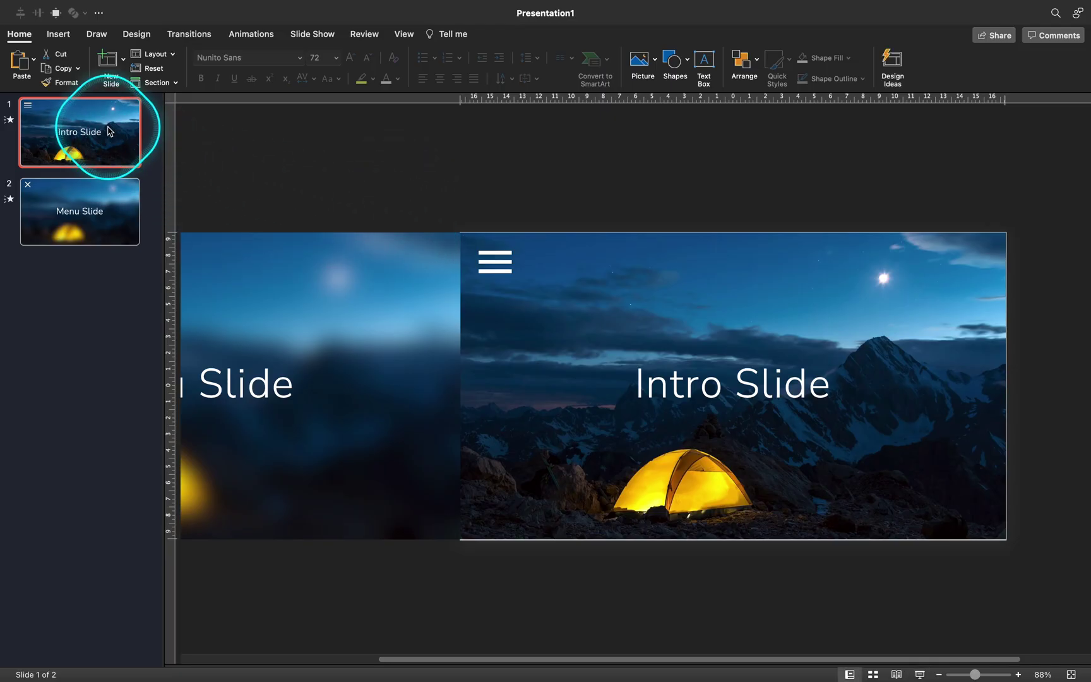
pyautogui.press('super+d')
pyautogui.moveTo(110, 214); pyautogui.dragTo(111, 349)
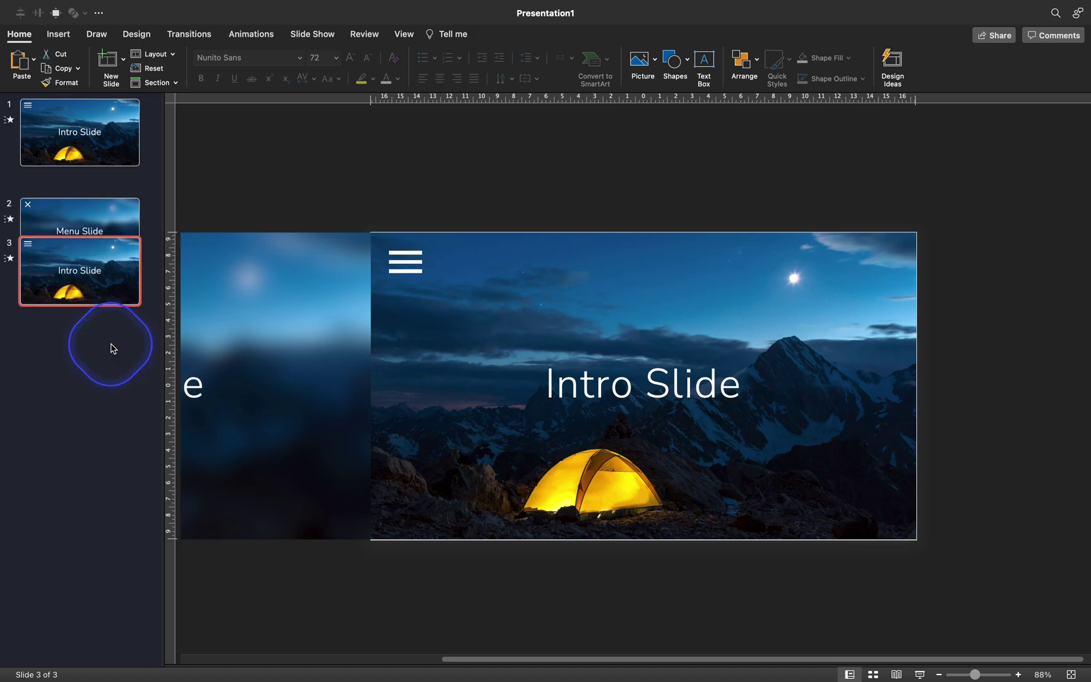
# Retitle the copied third slide 'About Us'.
pyautogui.click(615, 388)
pyautogui.press('super+a')
pyautogui.write('About')
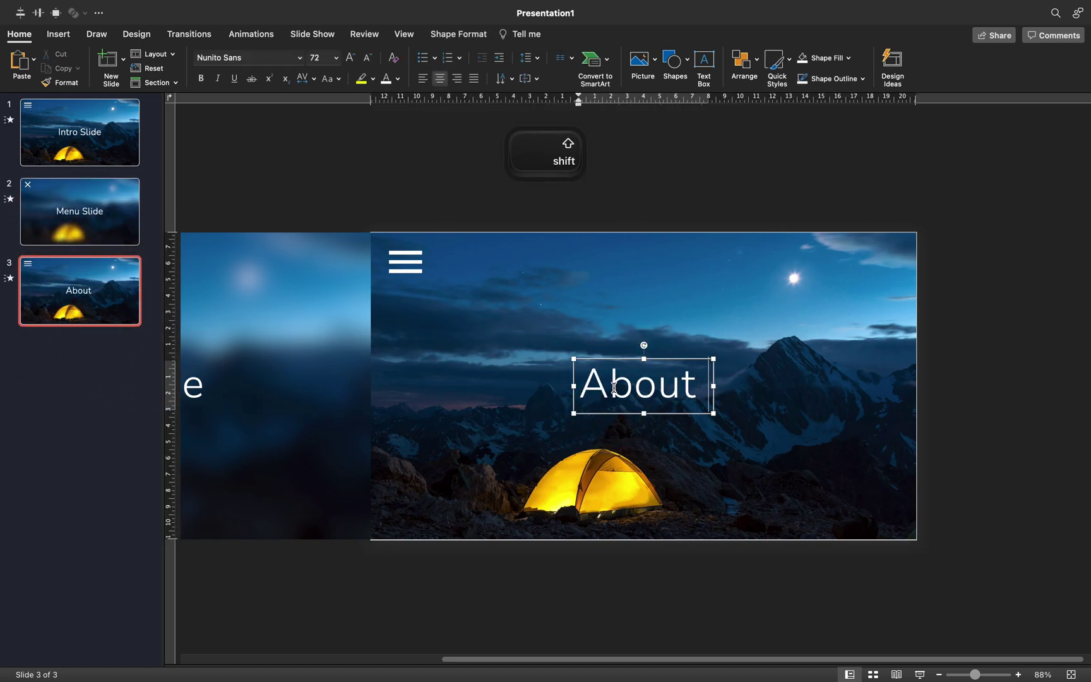
pyautogui.click(409, 168)
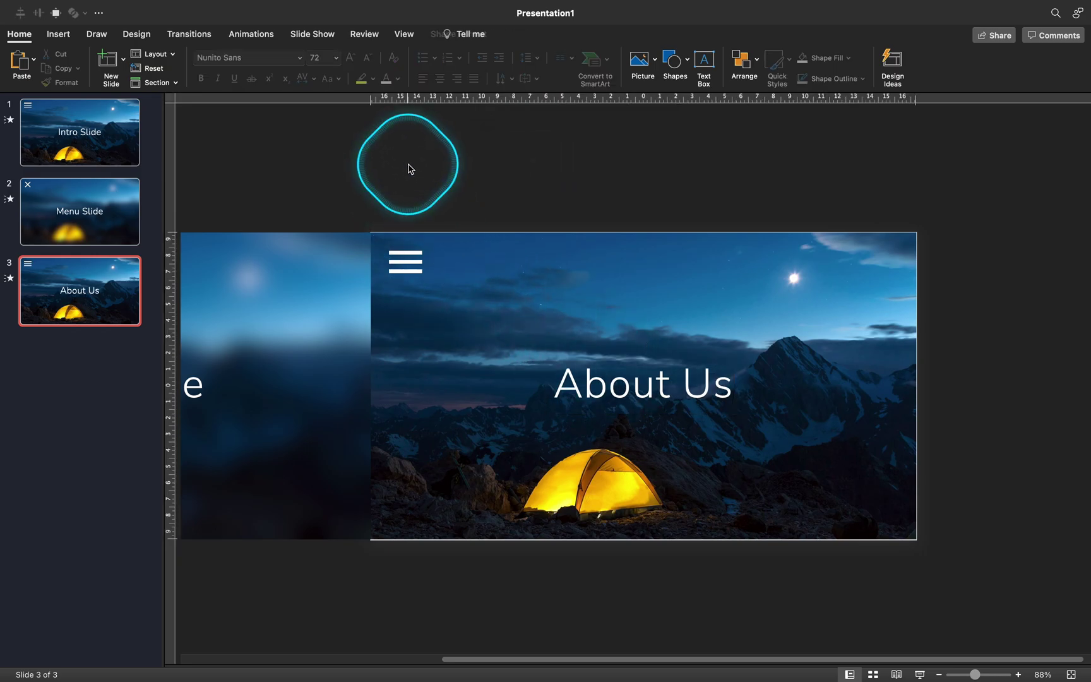
# Duplicate the About Us slide and retitle the copy 'Our Team'.
pyautogui.press('super+d')
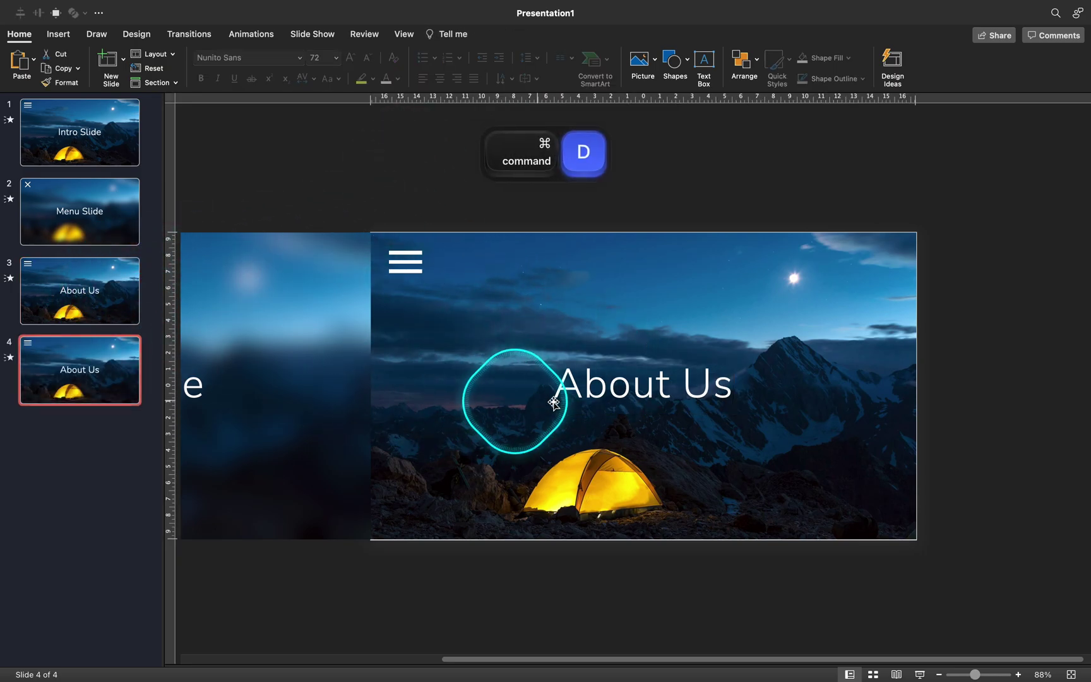
pyautogui.click(604, 384)
pyautogui.press('super+a')
pyautogui.press('super+c')
pyautogui.write('Our Team')
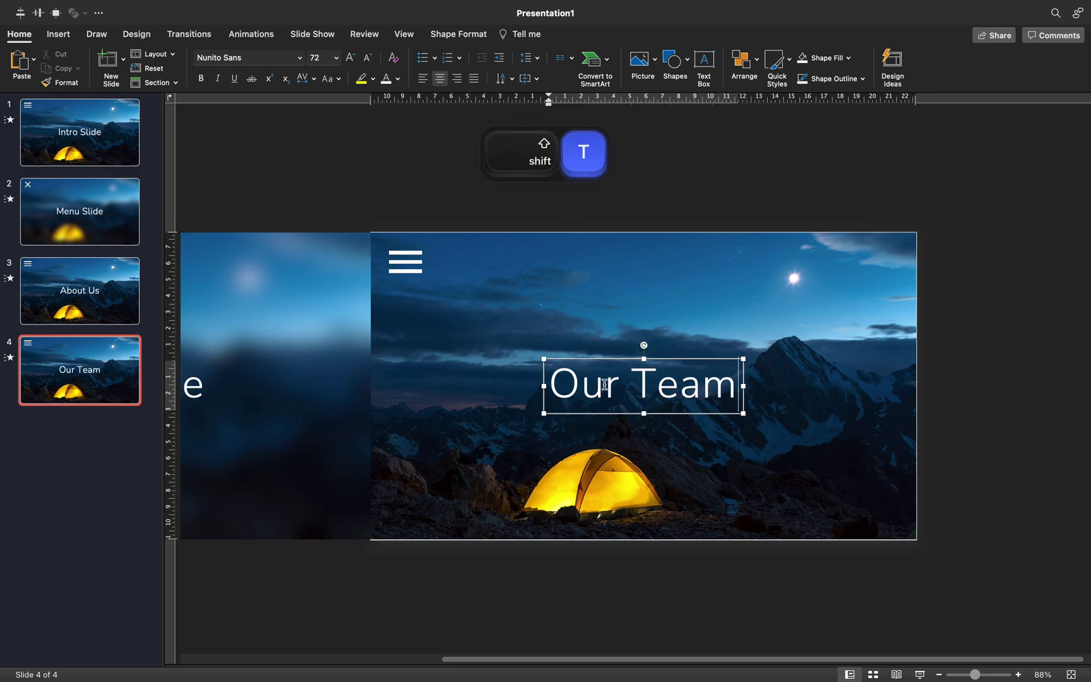
pyautogui.click(126, 357)
# Duplicate the Our Team slide and retitle it 'Our Products'.
pyautogui.press('super+d')
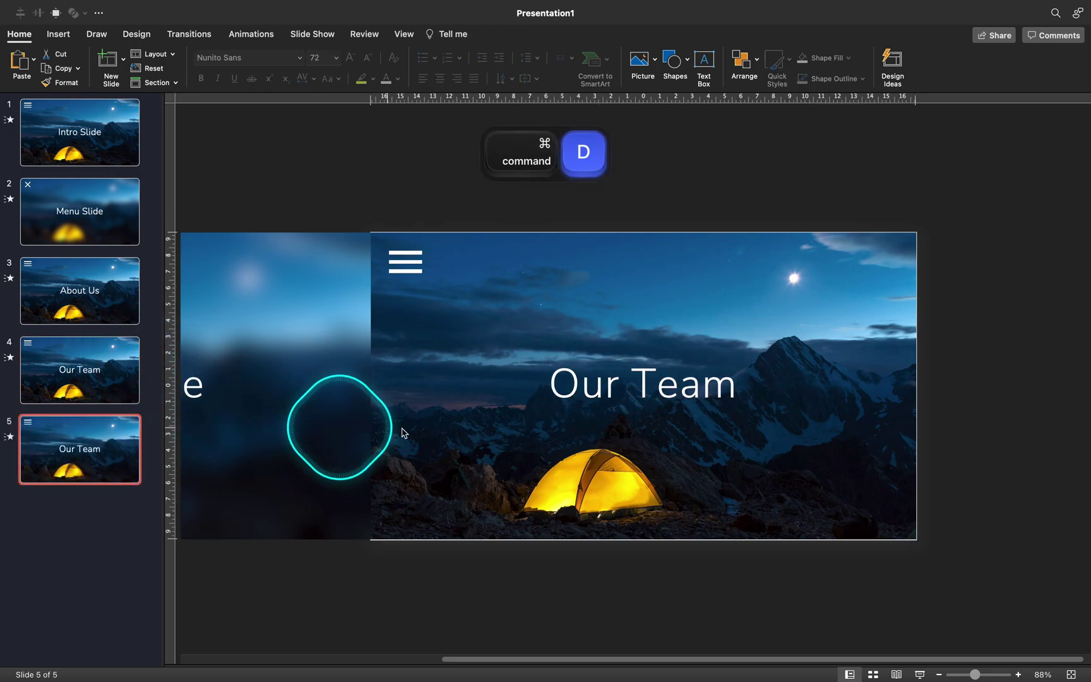
pyautogui.doubleClick(680, 393)
pyautogui.write('Products')
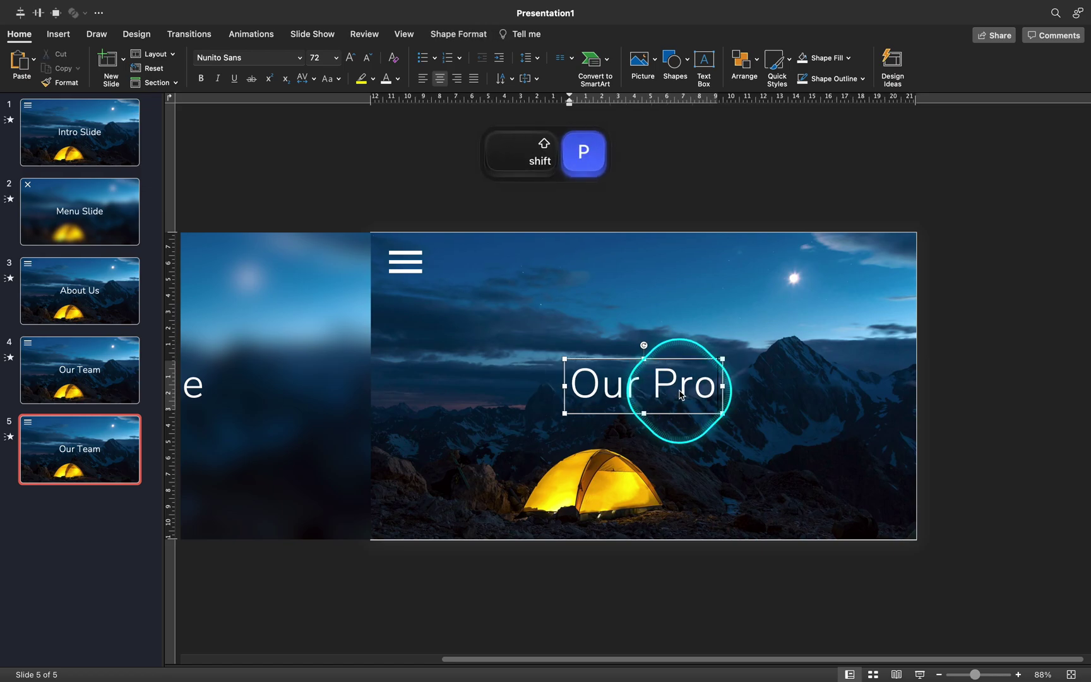
pyautogui.click(634, 197)
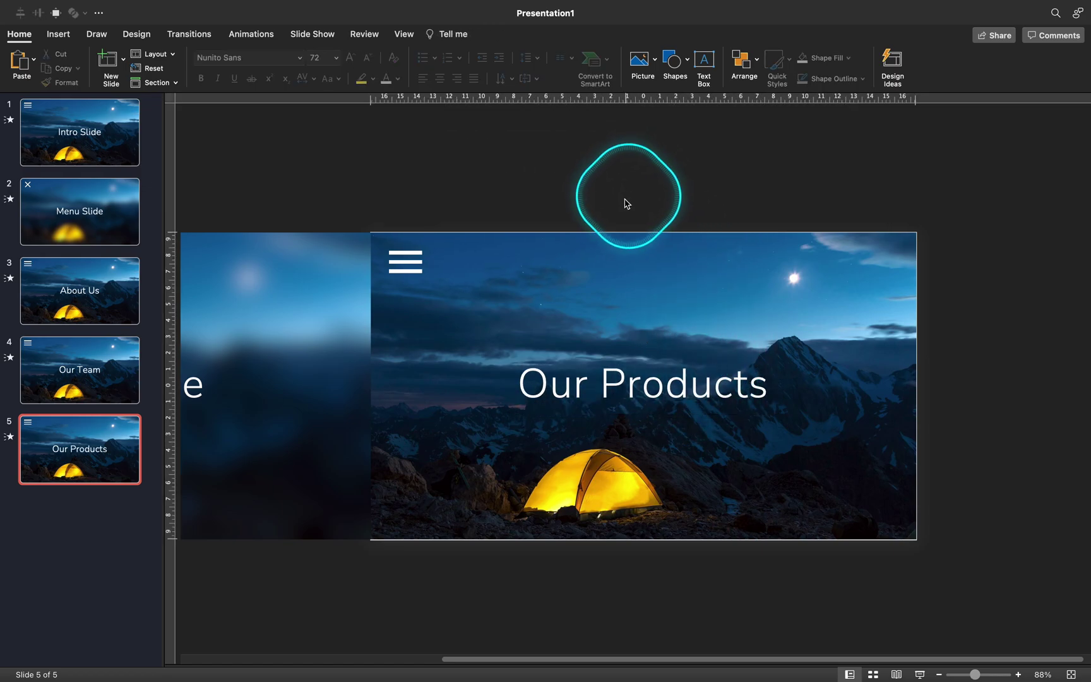
pyautogui.click(114, 306)
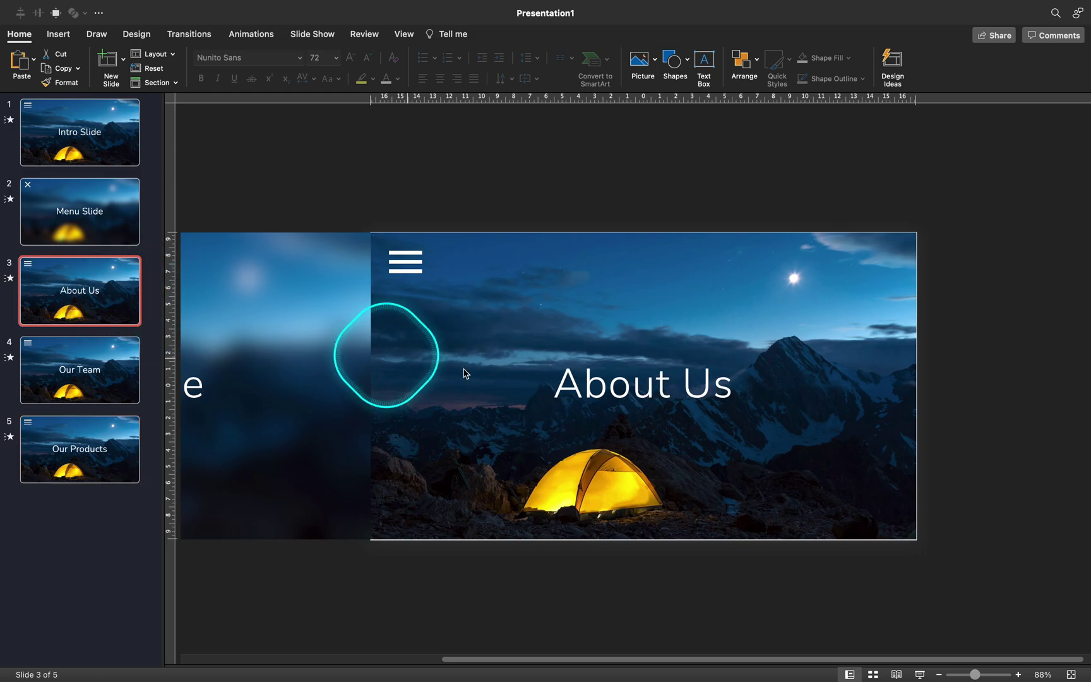
# On the Menu Slide, ungroup the blurred background picture from the title.
pyautogui.click(639, 378)
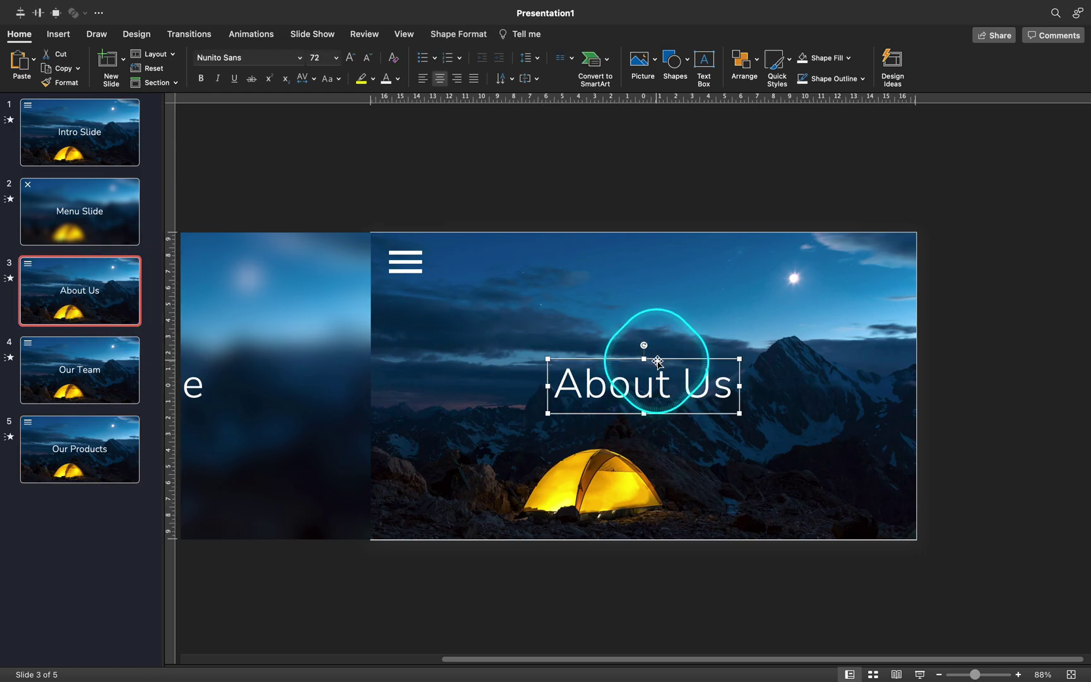
pyautogui.click(106, 209)
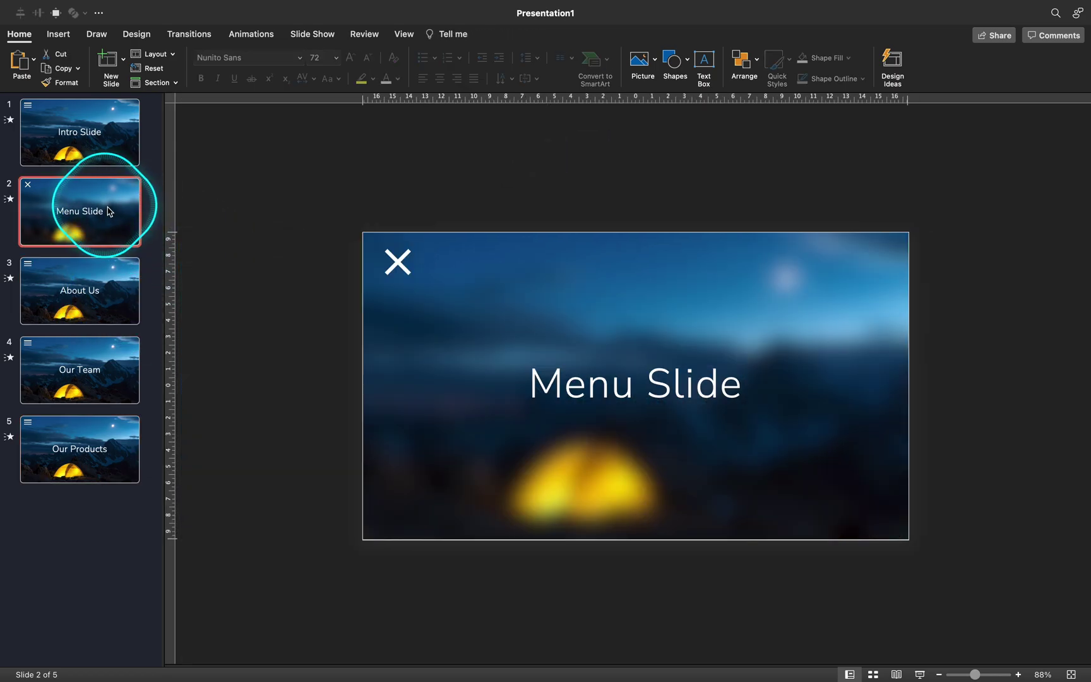
pyautogui.click(568, 386)
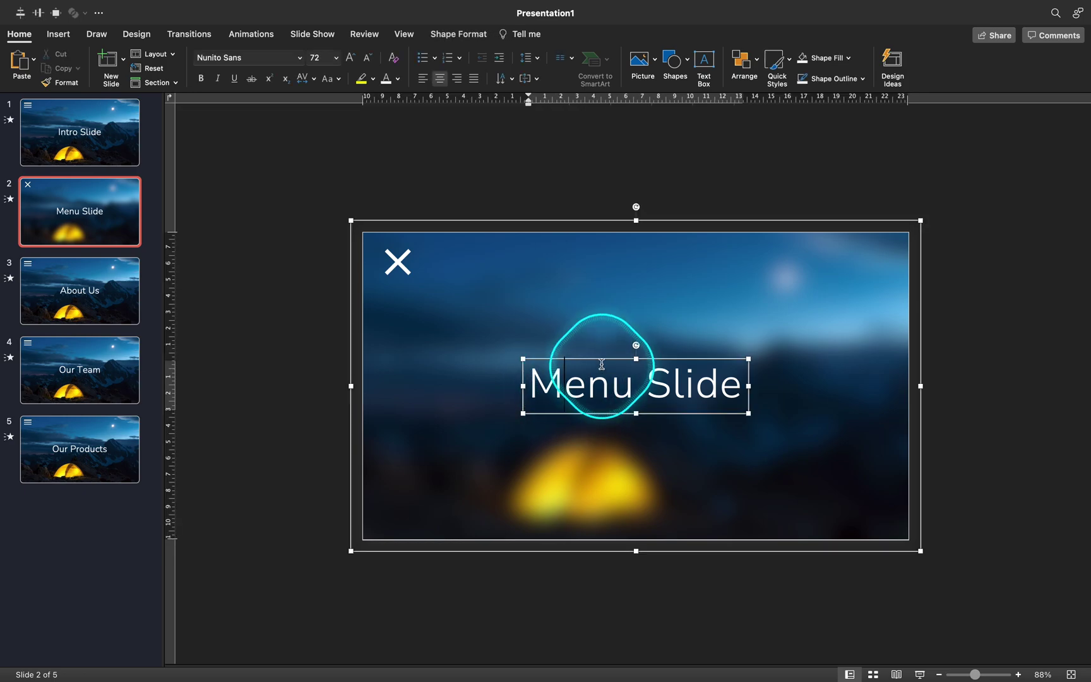
pyautogui.click(601, 323)
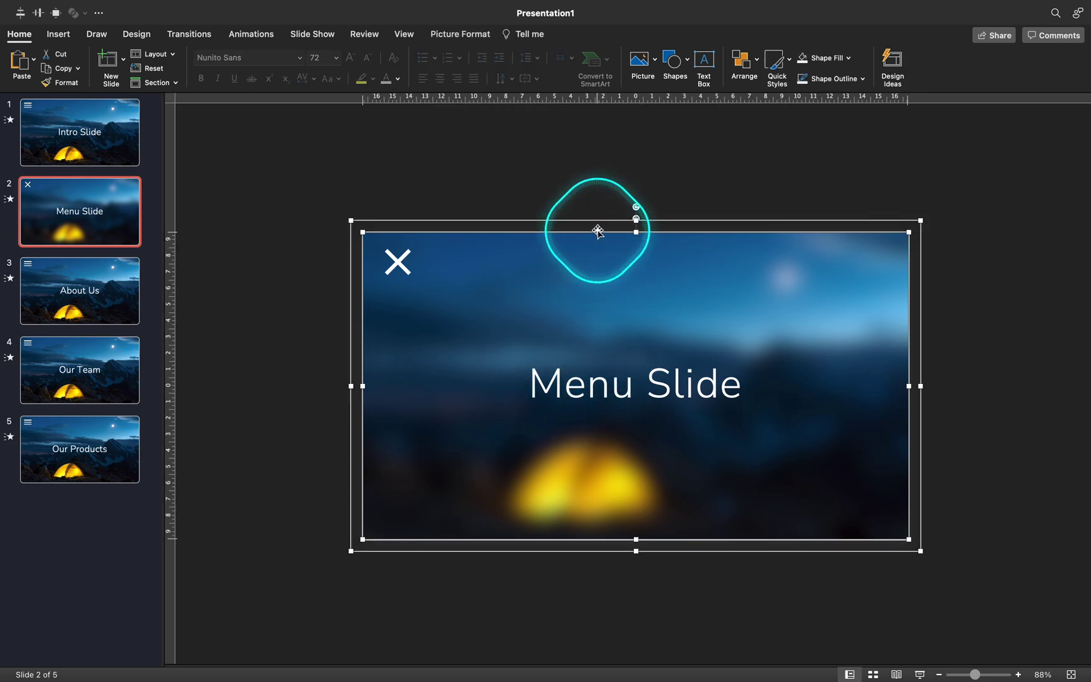
pyautogui.click(596, 222)
pyautogui.press('alt+shift+super+g')
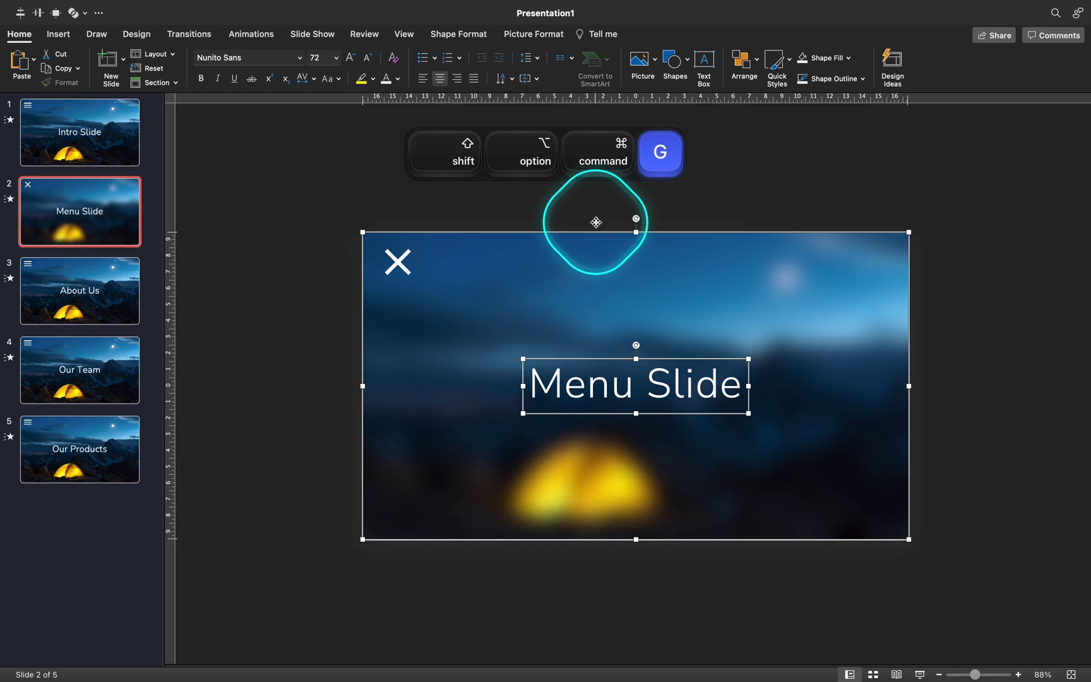
pyautogui.click(689, 205)
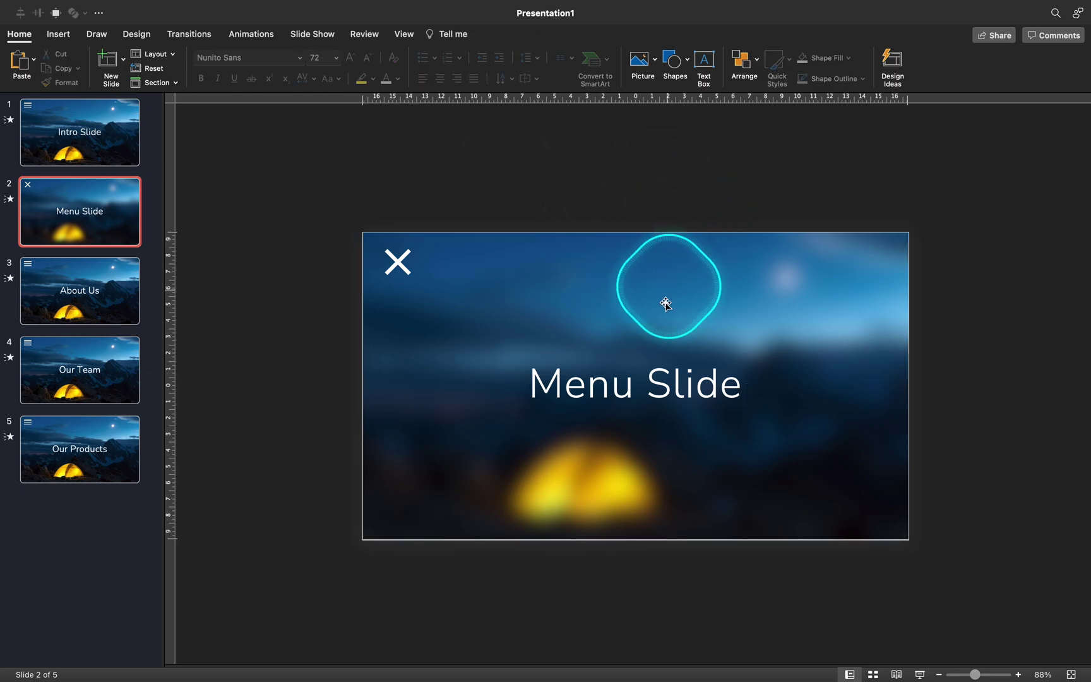
# Paste 'About Us' over the title, move it top-left, left-align it, and retype it as 'Intro Slide'.
pyautogui.click(628, 382)
pyautogui.click(647, 357)
pyautogui.tripleClick(679, 372)
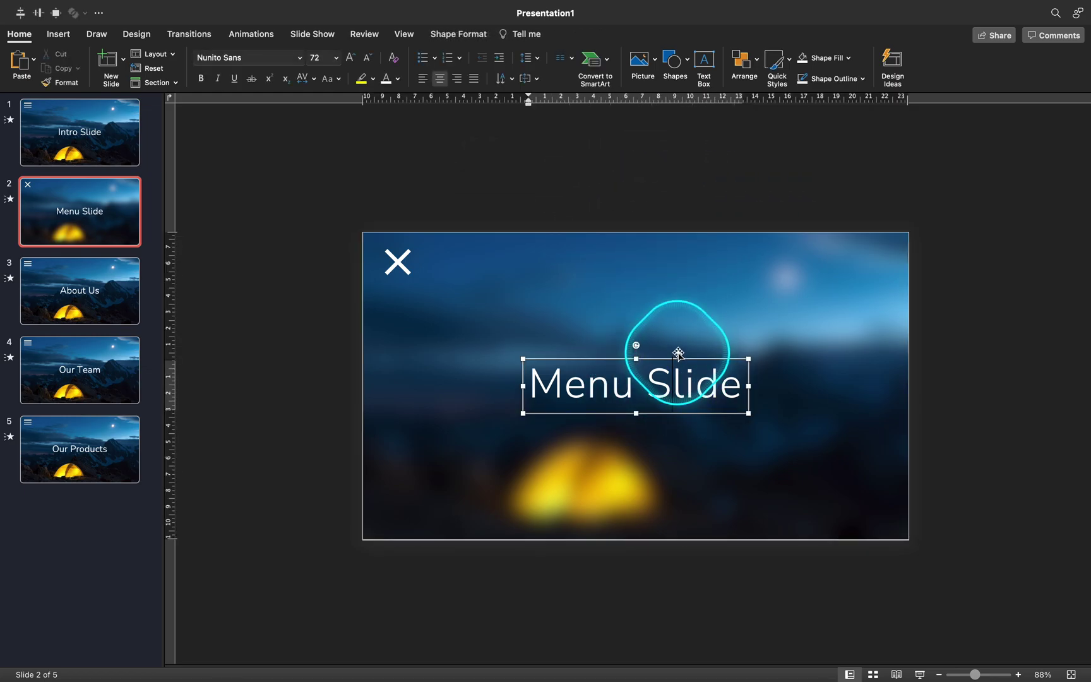
pyautogui.press('super+v')
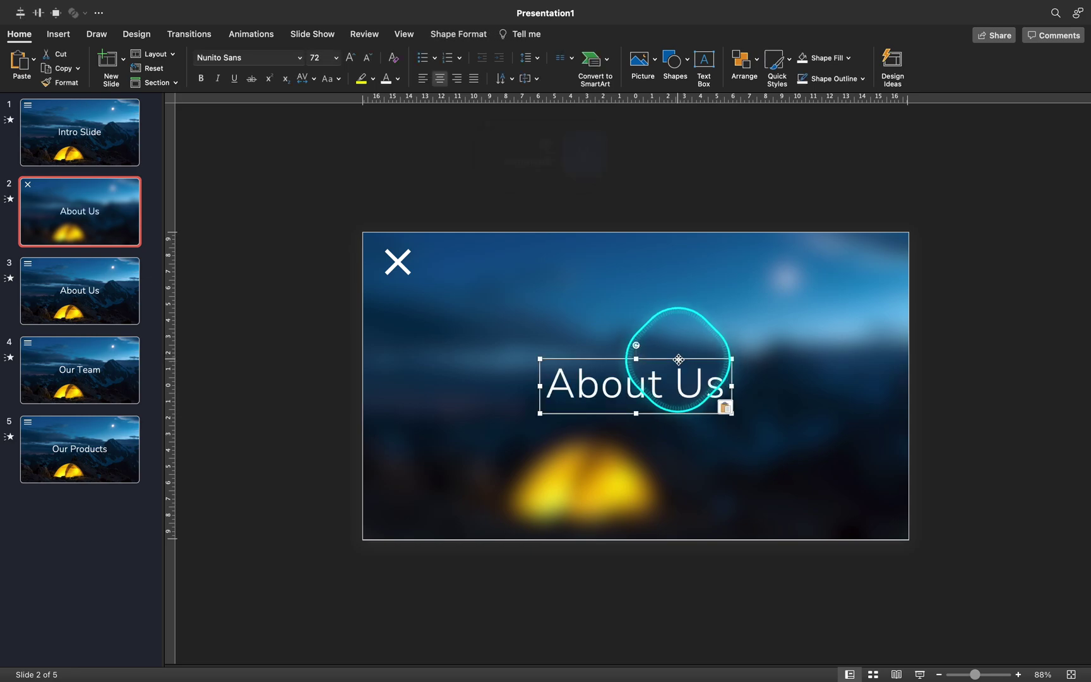
pyautogui.moveTo(678, 359); pyautogui.dragTo(582, 298)
pyautogui.click(419, 76)
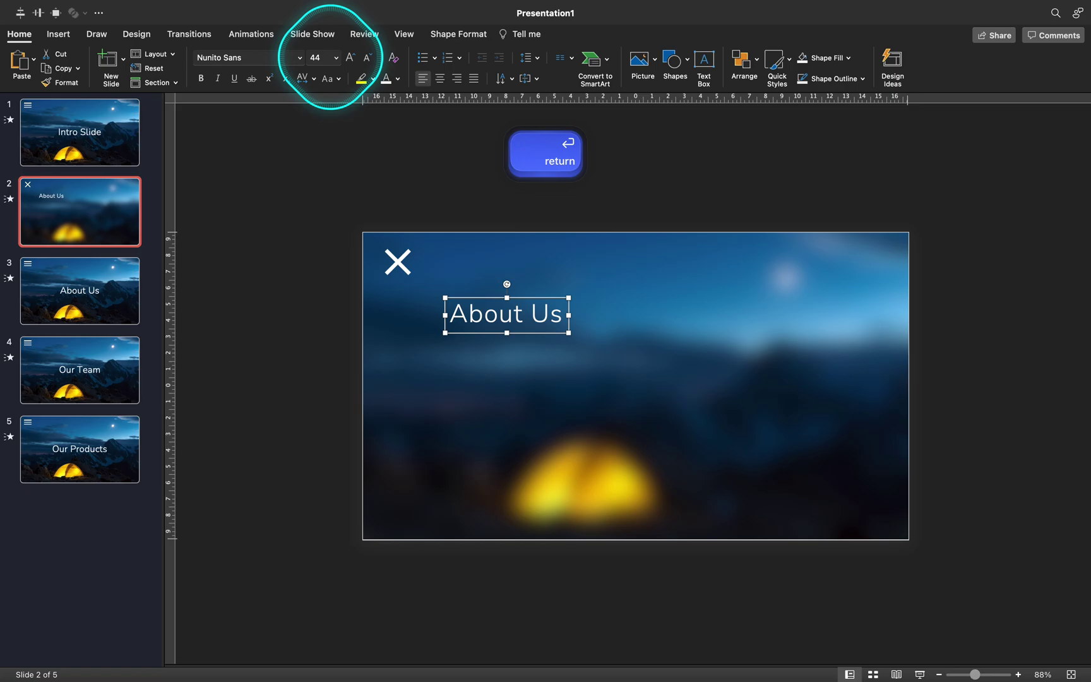
pyautogui.press('super+a')
pyautogui.write('Intro Slide')
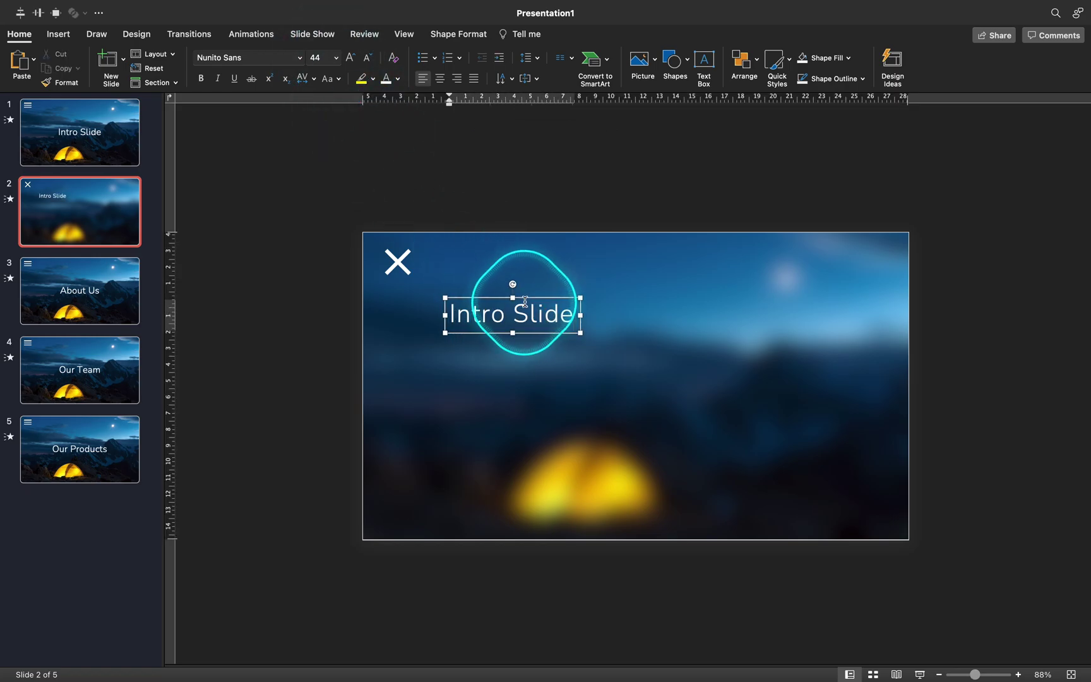
# Duplicate the box into About Us, Our Team and Our Products items and distribute all four vertically.
pyautogui.moveTo(523, 303); pyautogui.dragTo(532, 442)
pyautogui.write('About')
pyautogui.write('Our Team')
pyautogui.doubleClick(532, 458)
pyautogui.press('super+a')
pyautogui.click(743, 63)
pyautogui.moveTo(789, 290)
pyautogui.click(950, 402)
pyautogui.moveTo(538, 302); pyautogui.dragTo(520, 302)
pyautogui.click(520, 302)
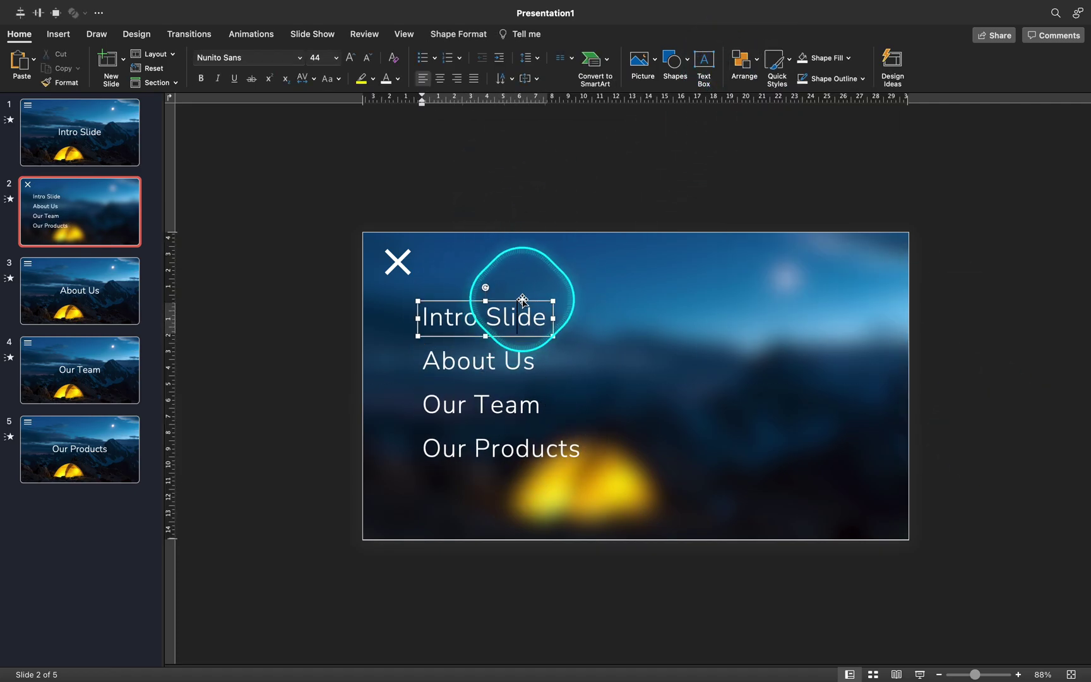
pyautogui.click(62, 39)
# Add a click action linking the 'Intro Slide' item to slide 1.
pyautogui.click(503, 68)
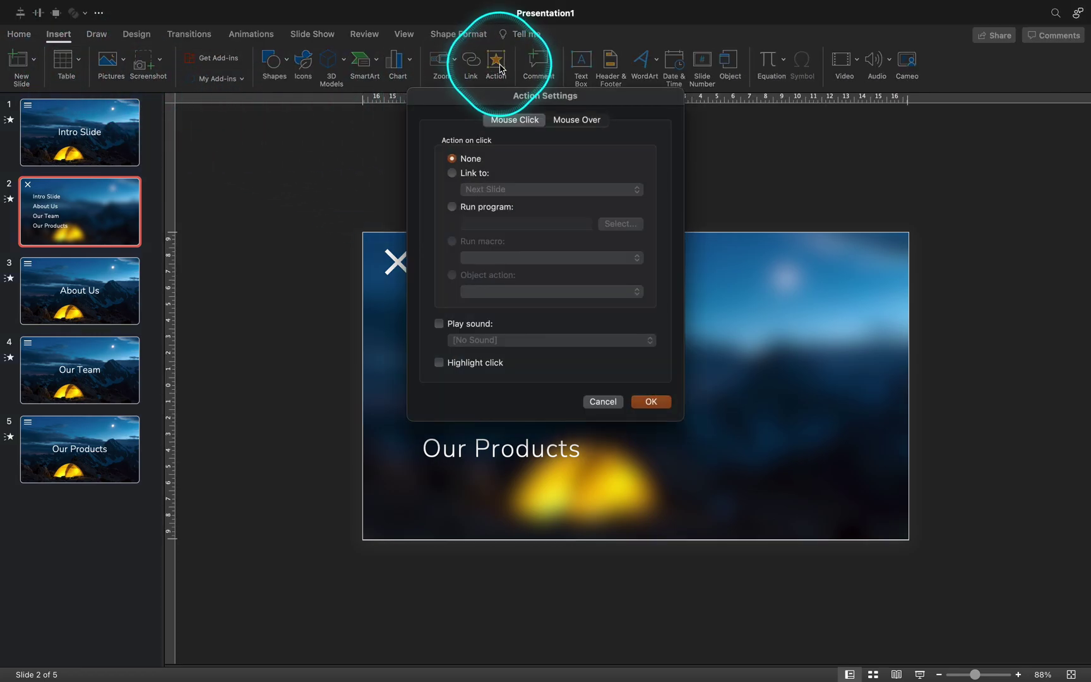
pyautogui.click(451, 173)
pyautogui.click(488, 190)
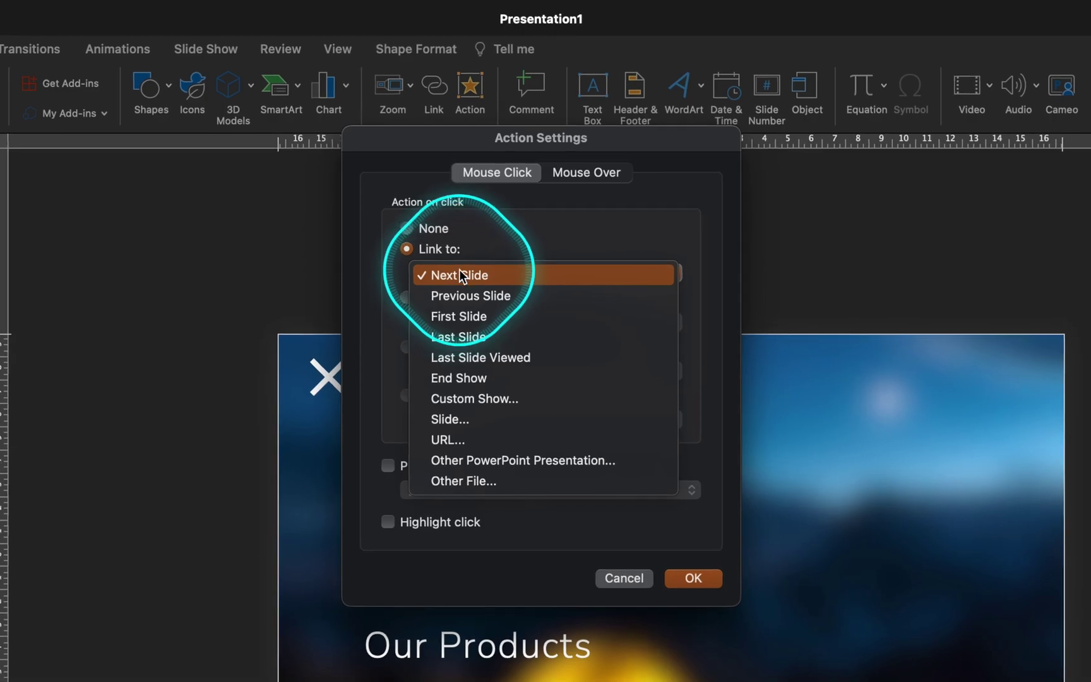
pyautogui.click(466, 419)
pyautogui.click(453, 260)
pyautogui.click(707, 400)
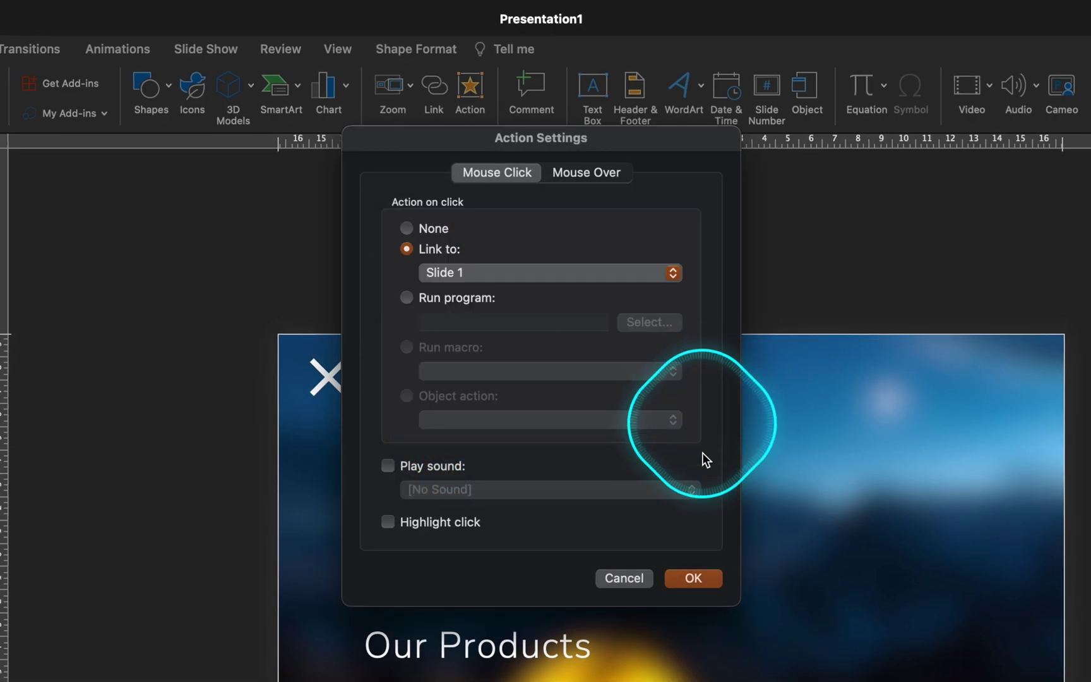
pyautogui.click(701, 577)
# Link the 'About Us' item to slide 3 with a click action.
pyautogui.click(499, 505)
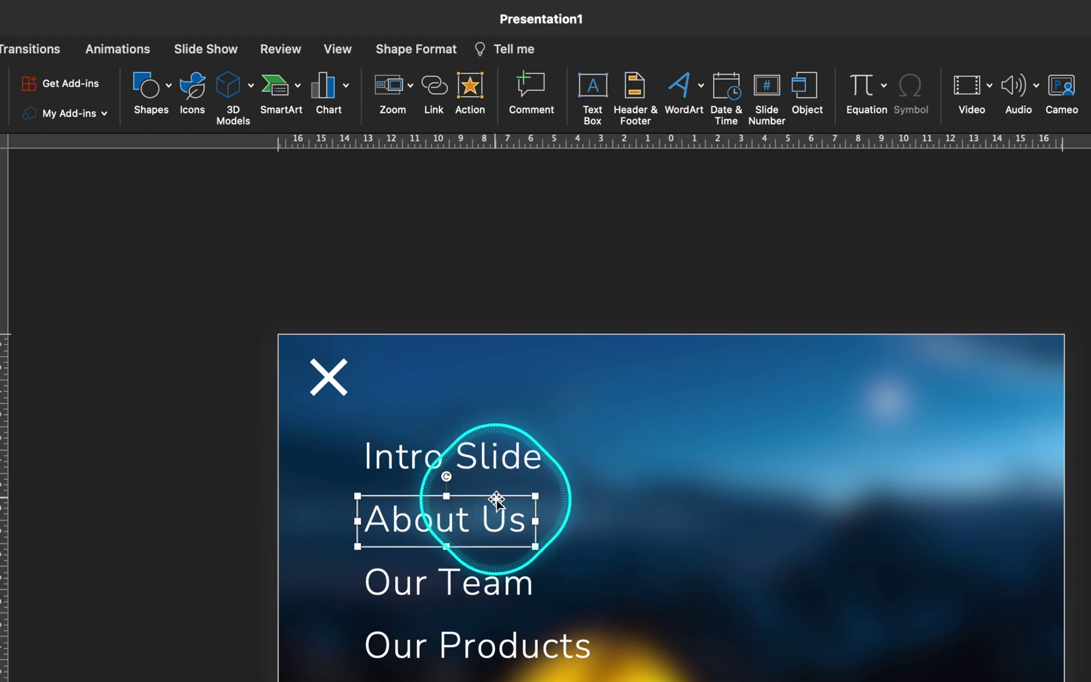
pyautogui.click(470, 95)
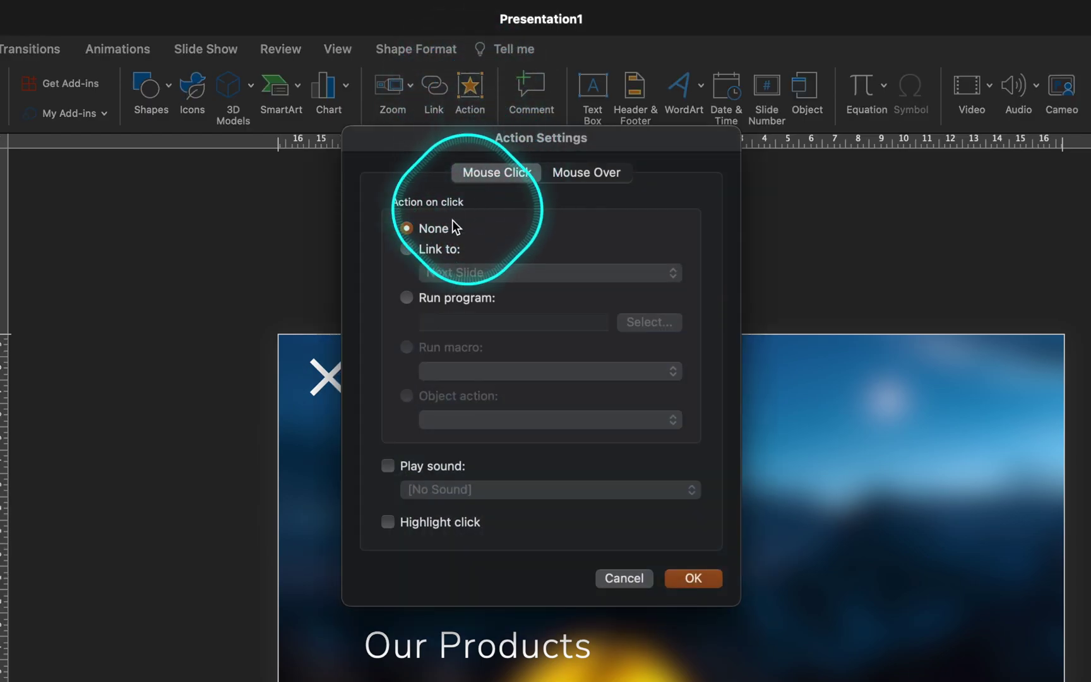
pyautogui.click(418, 250)
pyautogui.click(452, 272)
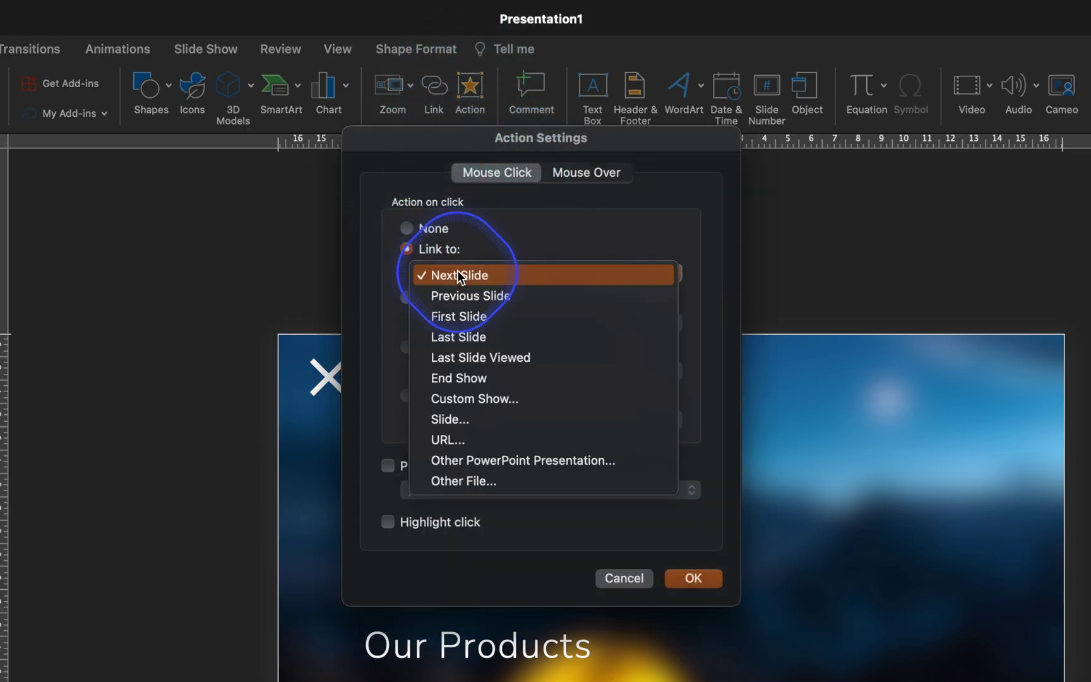
pyautogui.click(465, 415)
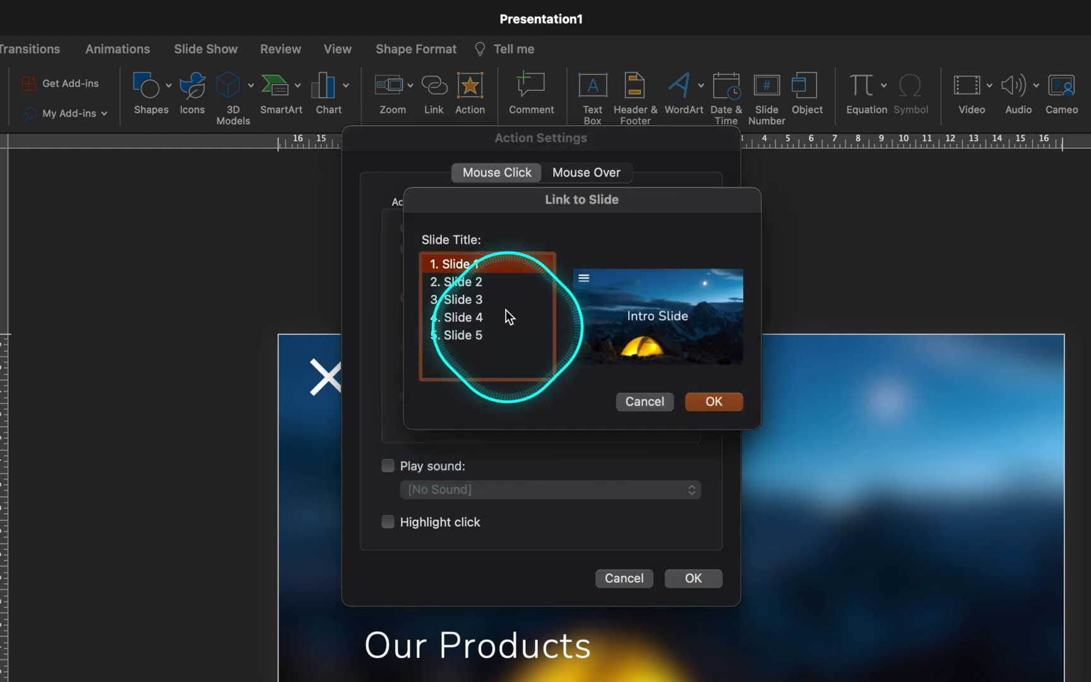
pyautogui.click(468, 299)
pyautogui.click(710, 402)
pyautogui.click(695, 576)
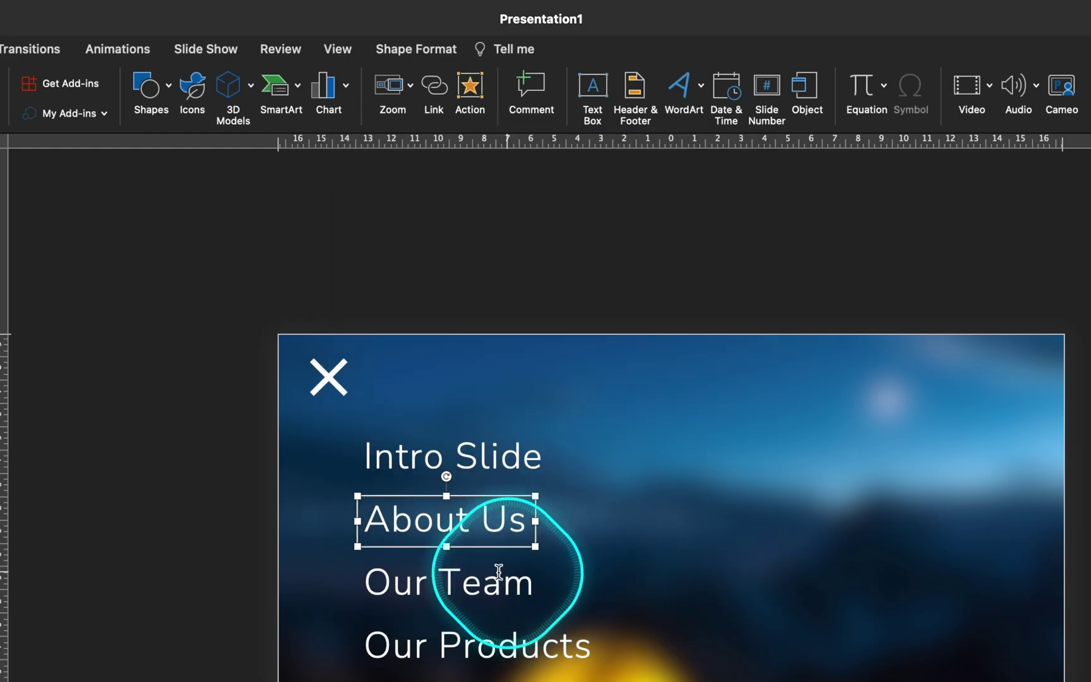
# Link the 'Our Team' item to slide 4 with a click action.
pyautogui.click(505, 575)
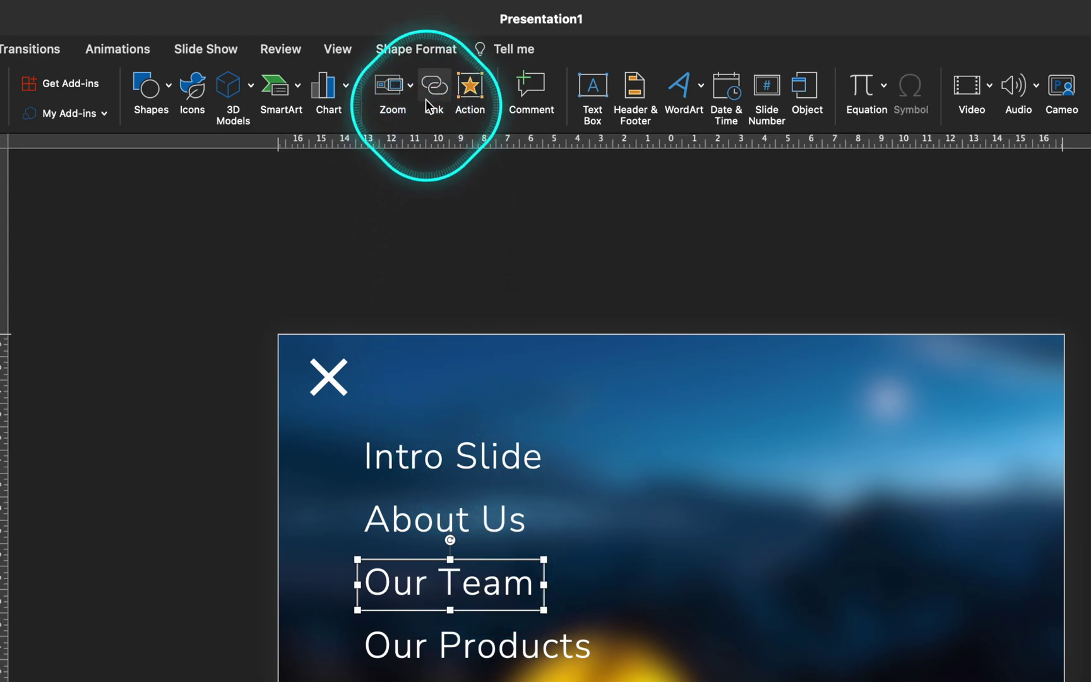
pyautogui.click(469, 88)
pyautogui.click(408, 249)
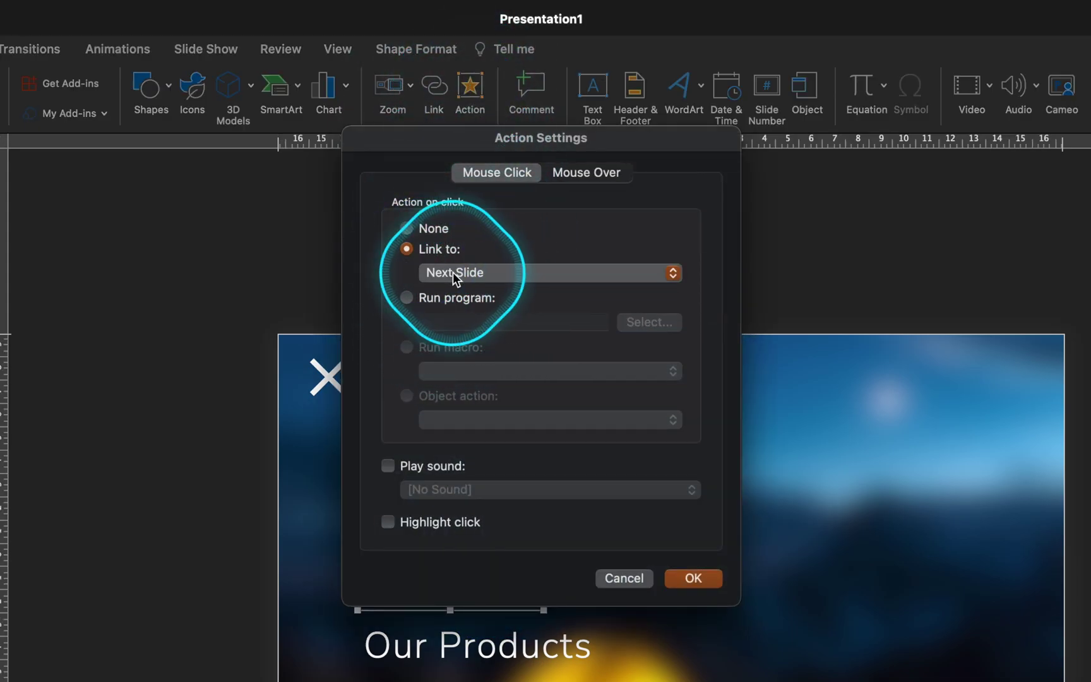
pyautogui.click(453, 272)
pyautogui.click(501, 422)
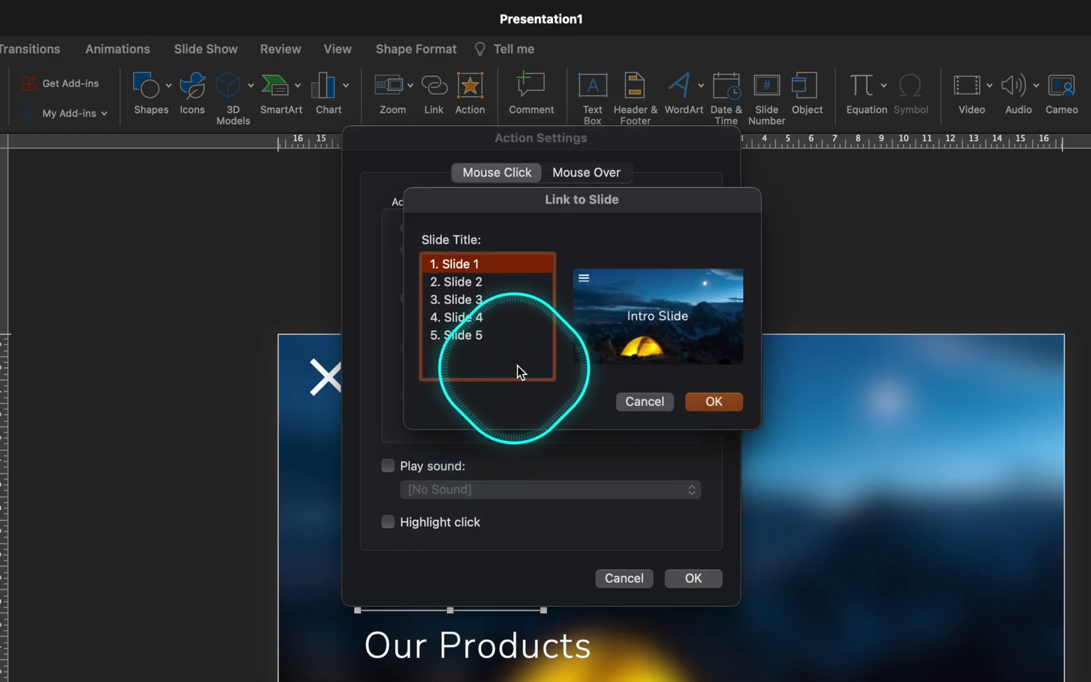
pyautogui.click(485, 319)
pyautogui.click(702, 404)
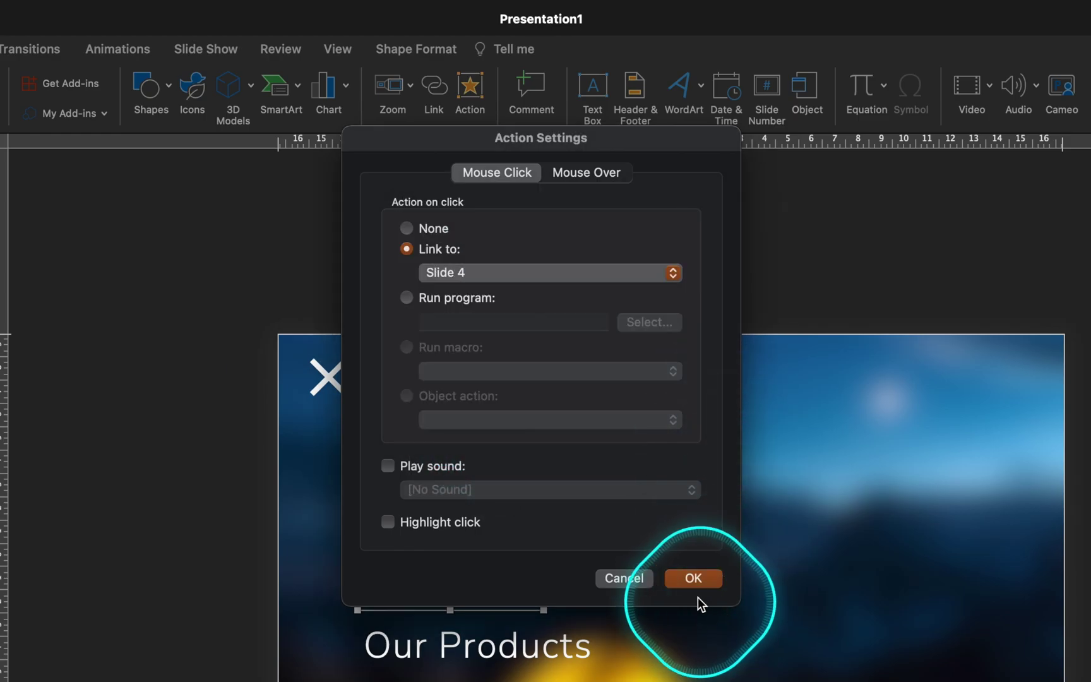
pyautogui.click(694, 579)
# Link the 'Our Products' item to slide 5 with a click action.
pyautogui.click(559, 631)
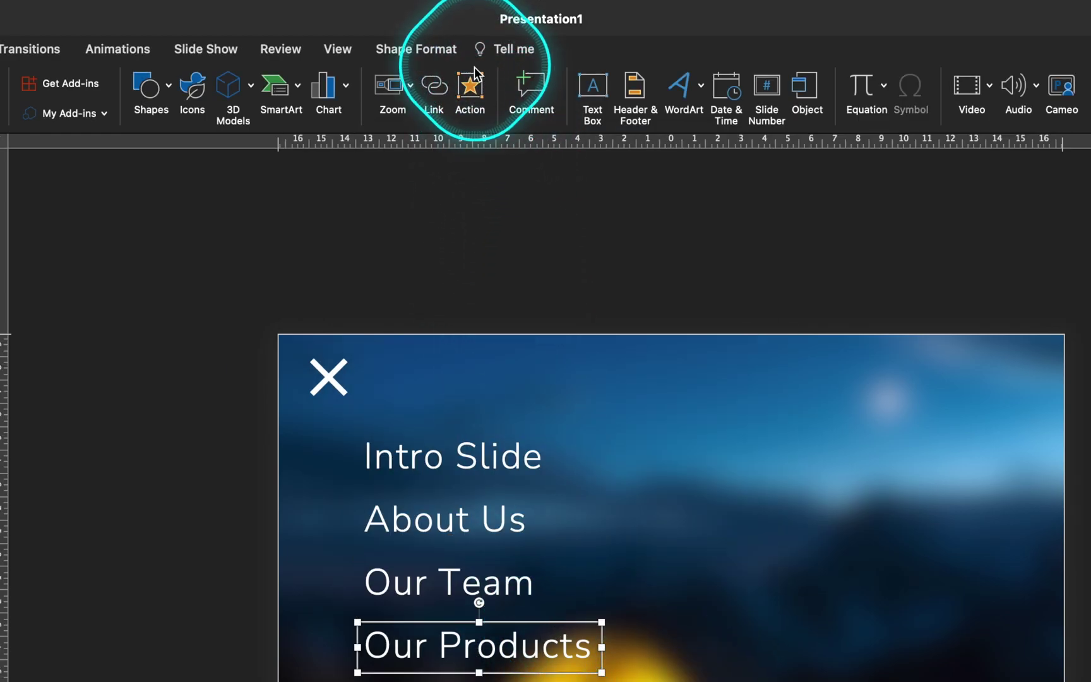
pyautogui.click(470, 87)
pyautogui.click(442, 251)
pyautogui.click(447, 270)
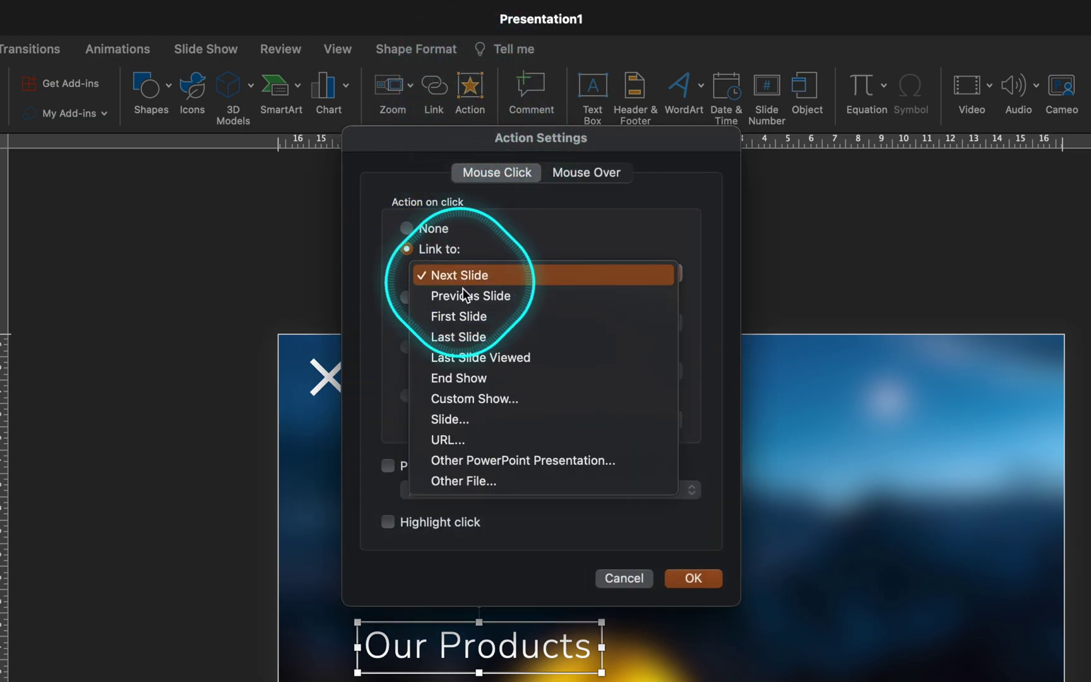
pyautogui.click(481, 418)
pyautogui.click(478, 337)
pyautogui.click(714, 401)
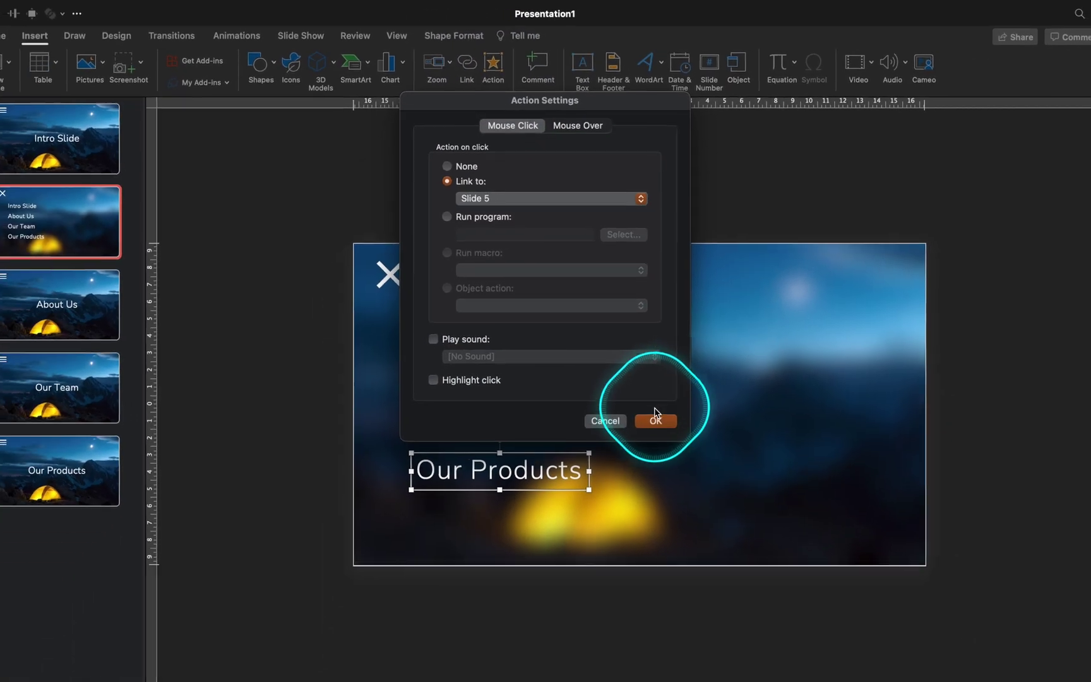
pyautogui.click(655, 419)
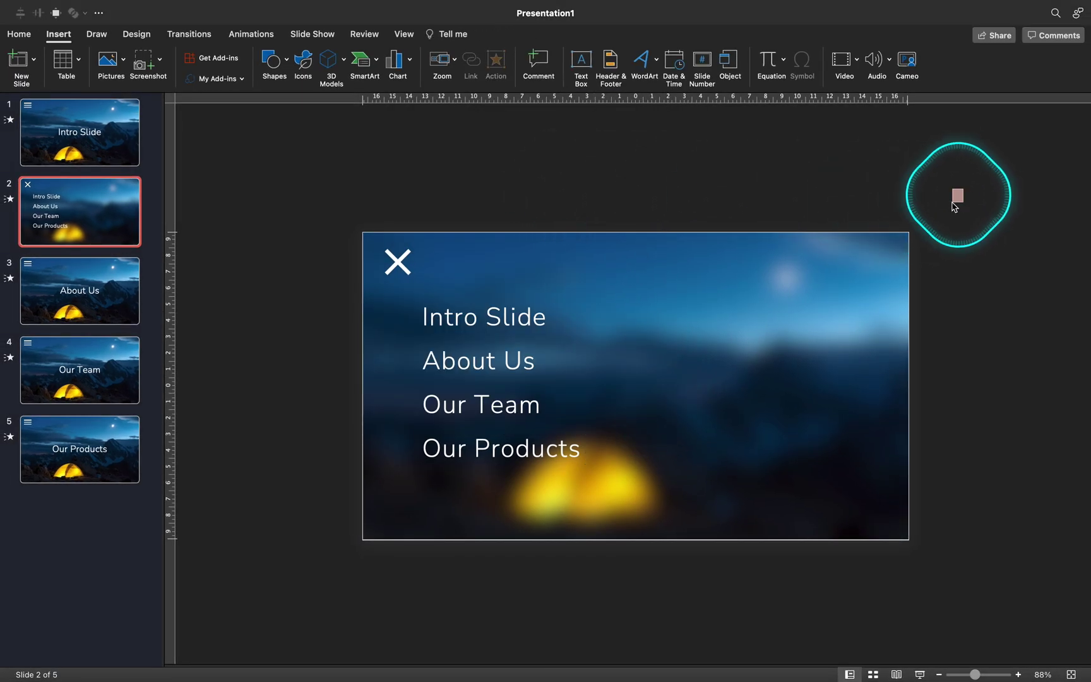
# Group the background picture with the four menu items, leaving the X icon out.
pyautogui.moveTo(952, 203); pyautogui.dragTo(243, 593)
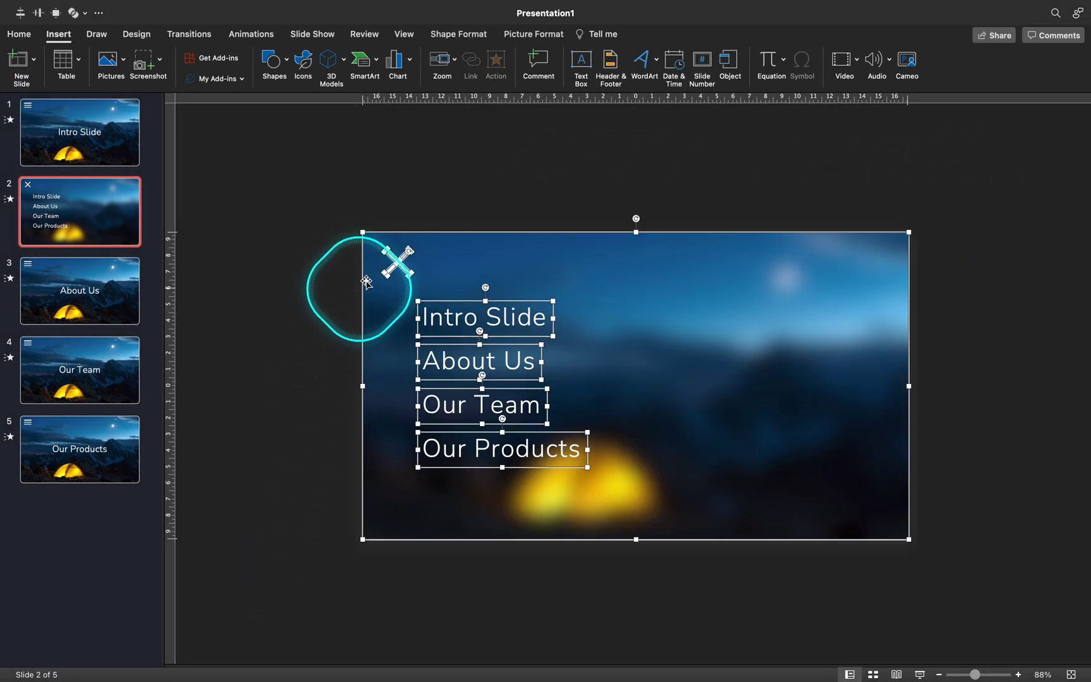
pyautogui.moveTo(439, 187); pyautogui.dragTo(327, 307)
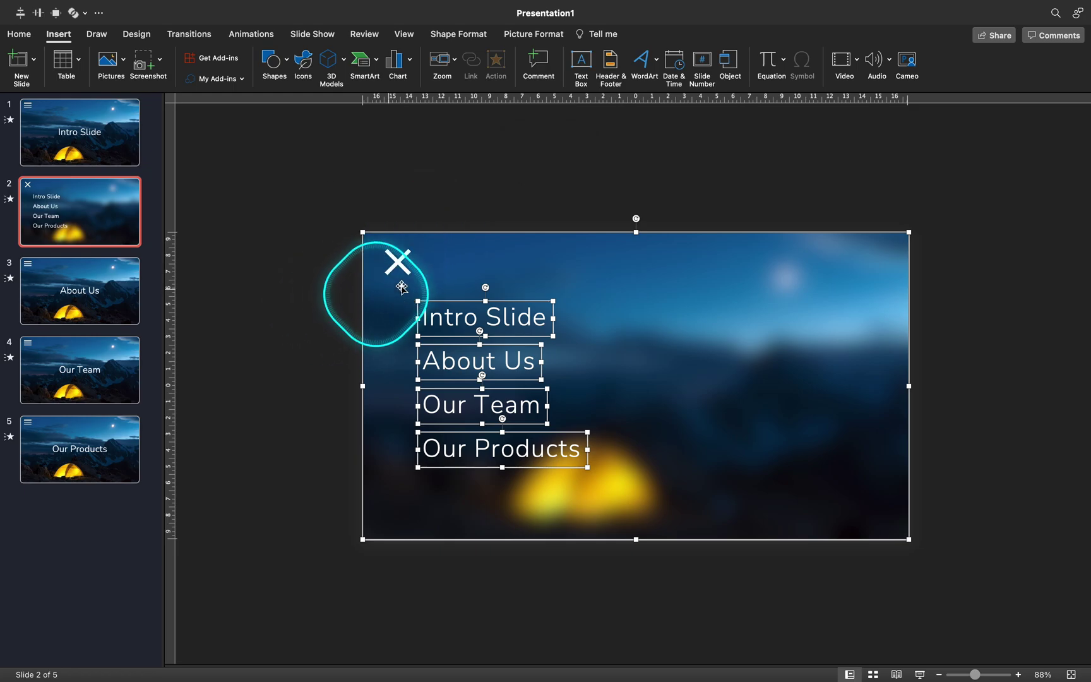
pyautogui.rightClick(454, 260)
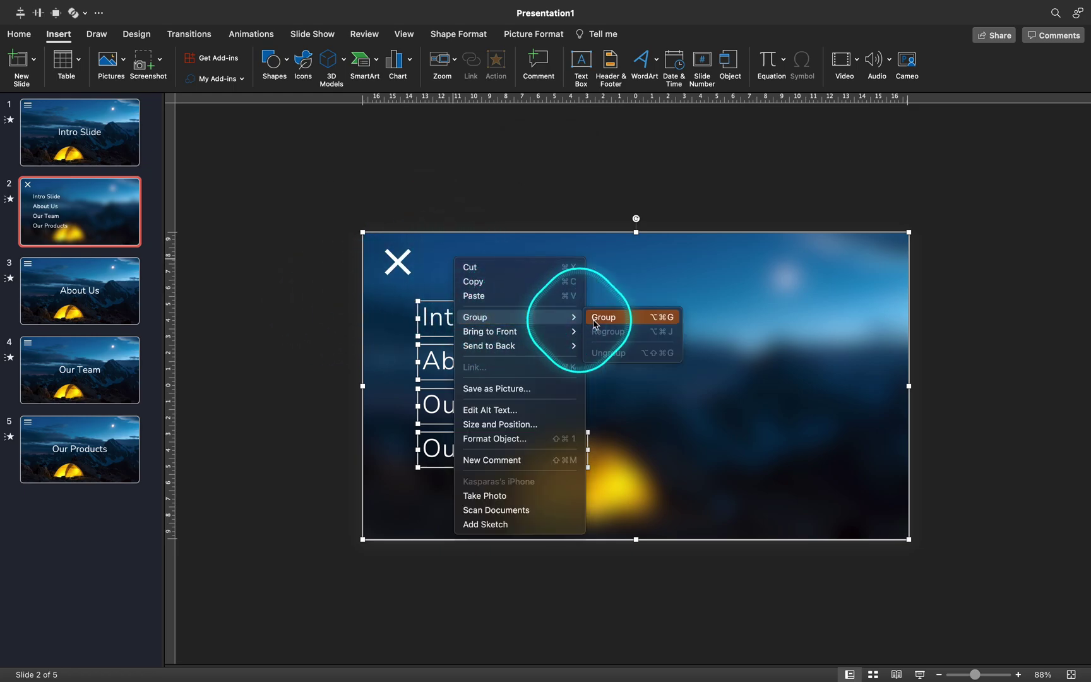
pyautogui.click(601, 317)
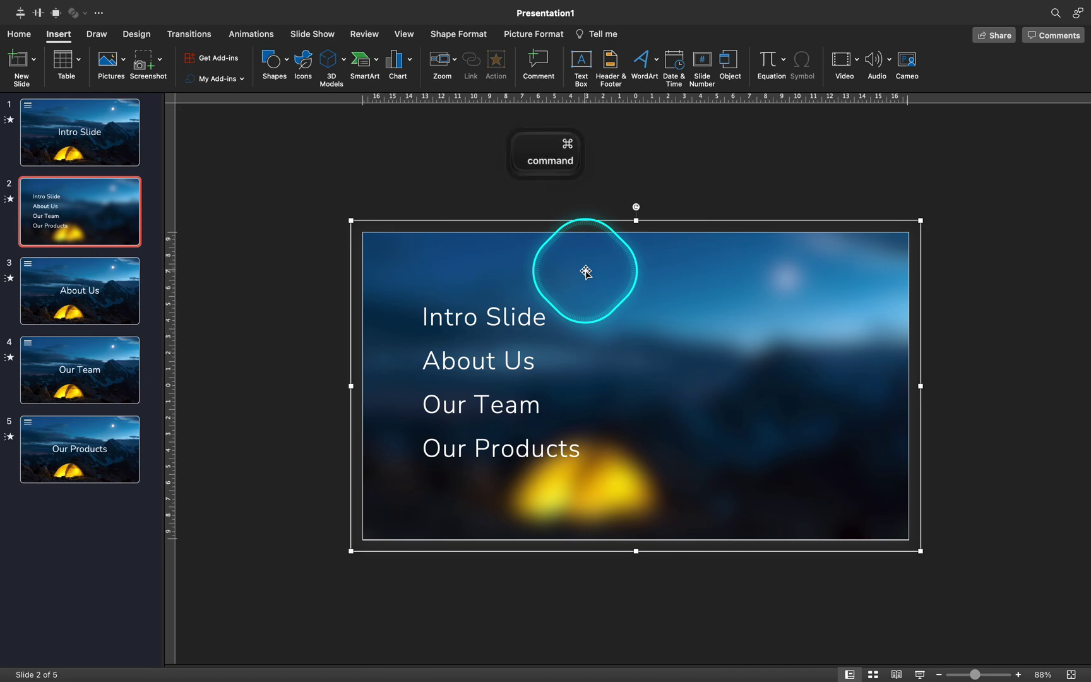
# On the Intro slide, delete the old Menu Slide group and paste the new one off the left edge.
pyautogui.click(112, 132)
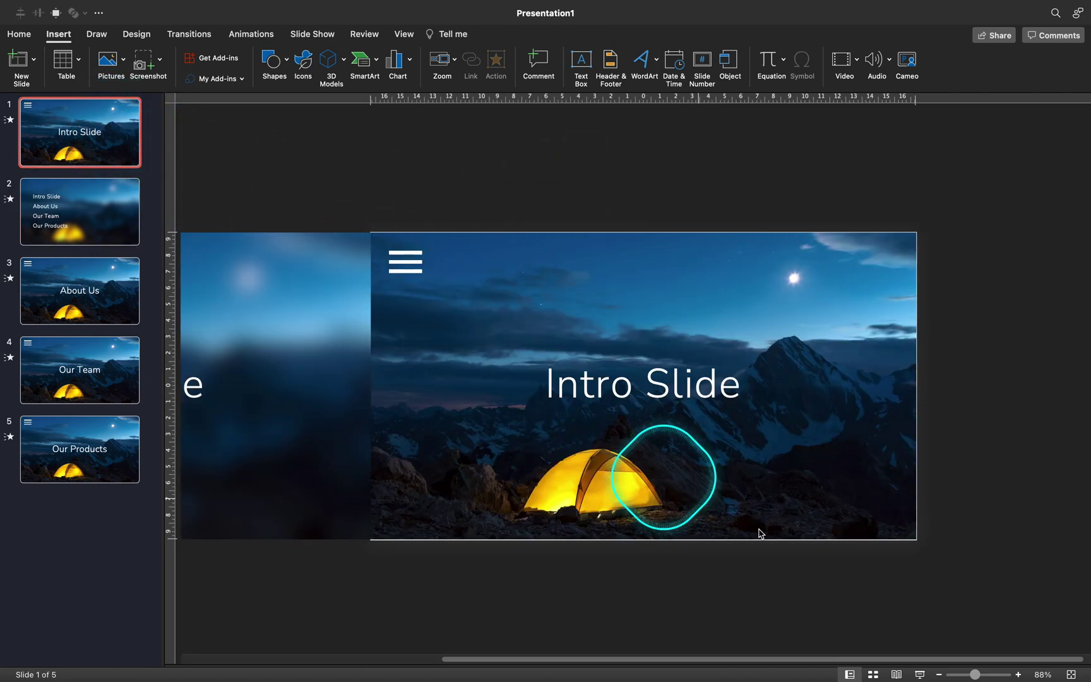
pyautogui.click(960, 674)
pyautogui.click(394, 325)
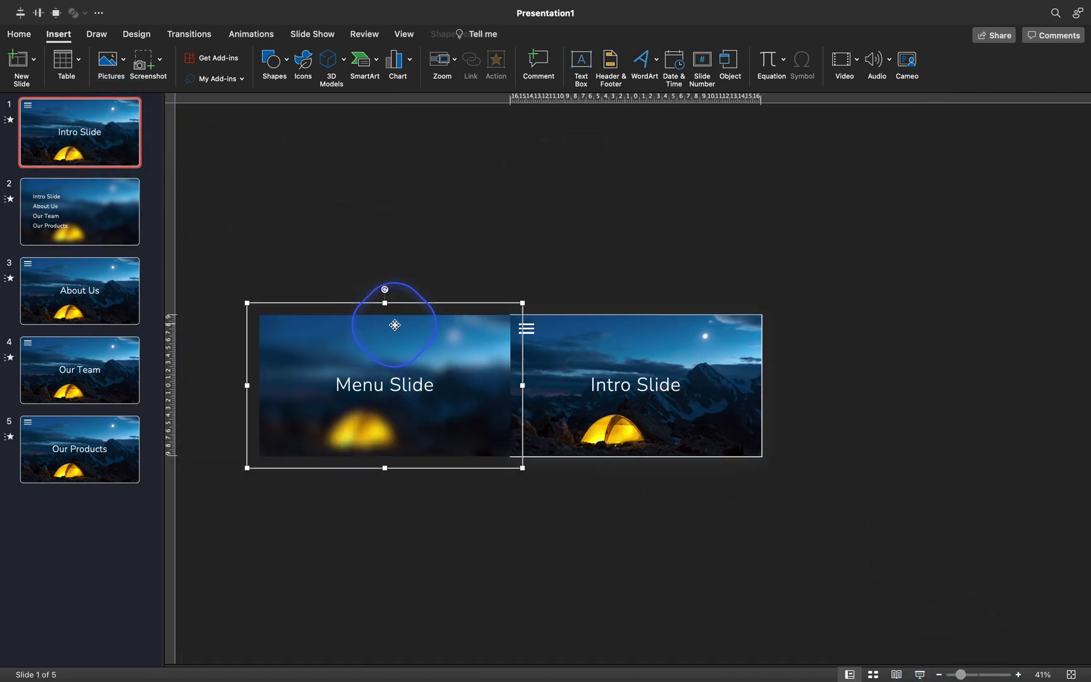
pyautogui.press('Delete')
pyautogui.press('super+v')
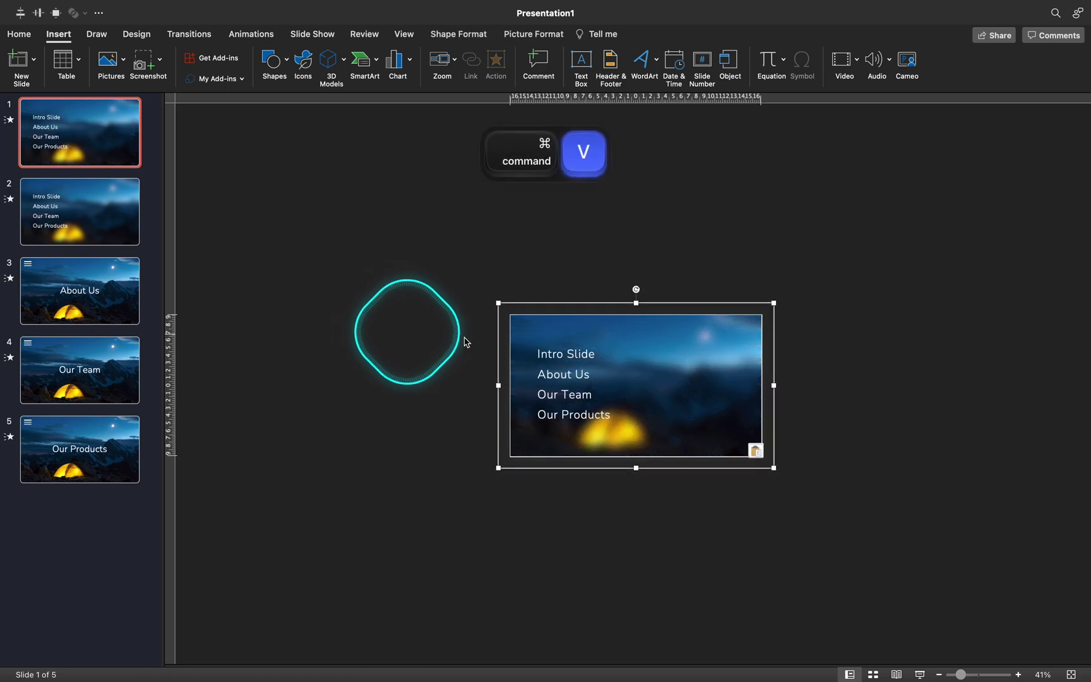
pyautogui.moveTo(732, 341); pyautogui.dragTo(490, 336)
pyautogui.moveTo(556, 283); pyautogui.dragTo(502, 362)
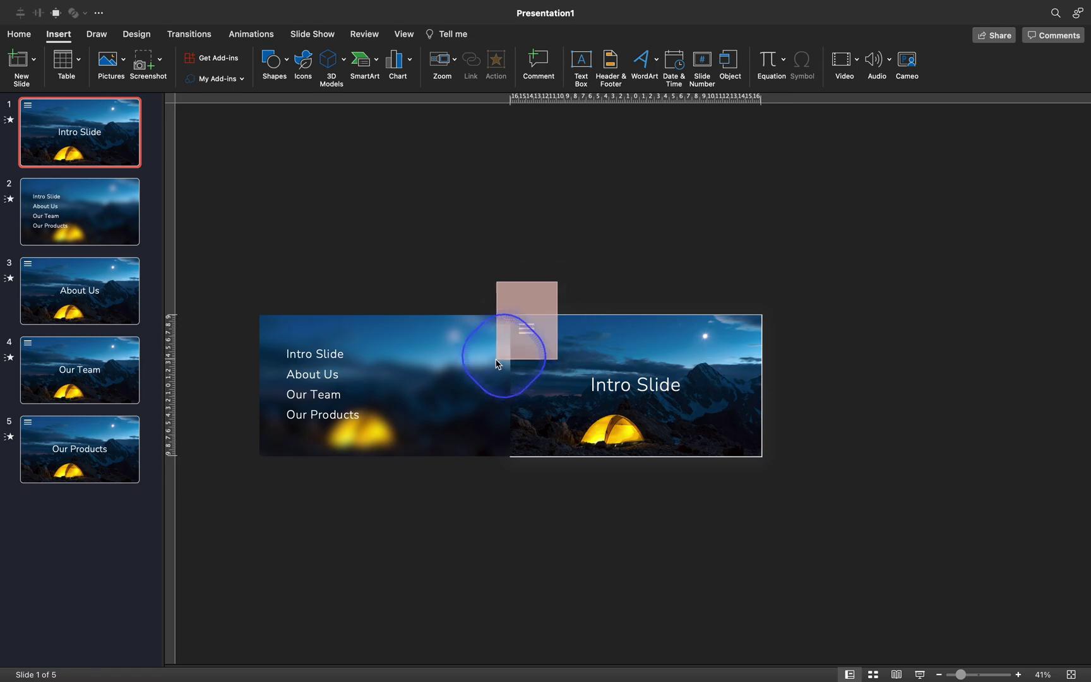
pyautogui.click(470, 36)
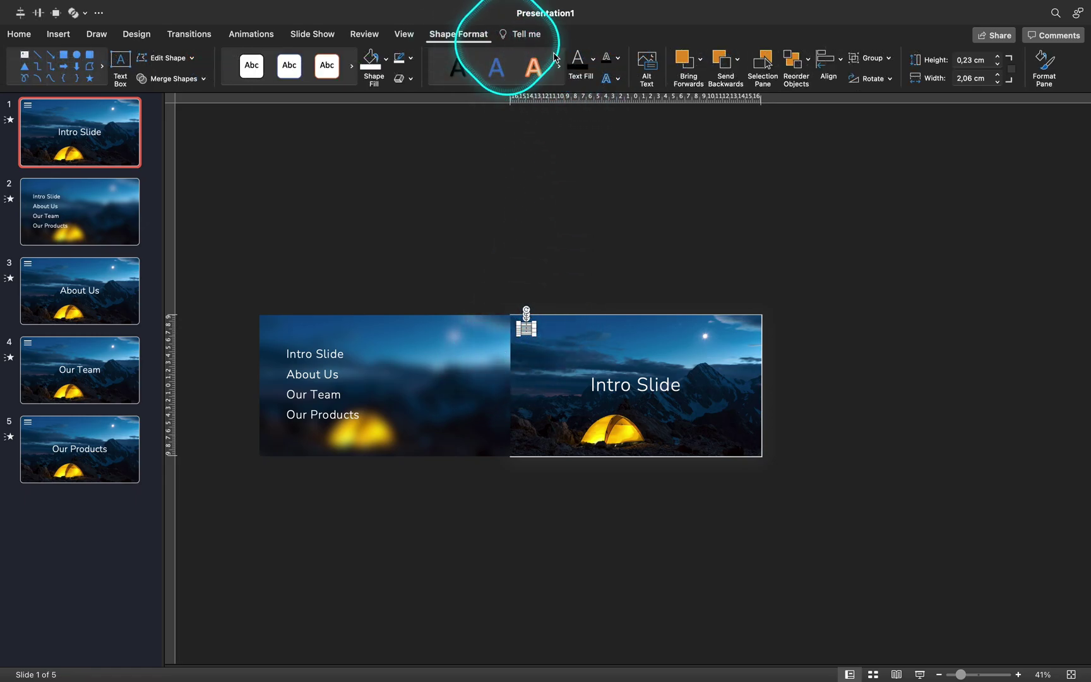